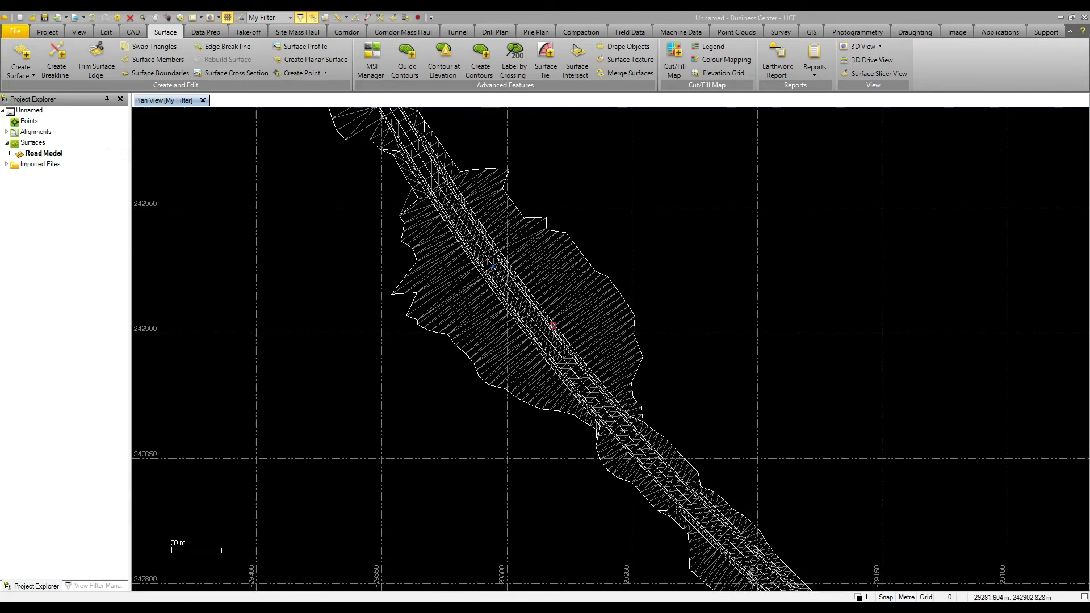
Hide the plan view's grid lines and swap several Road Model triangles along the road's north-eastern edge and adjoining side slope.
click(228, 18)
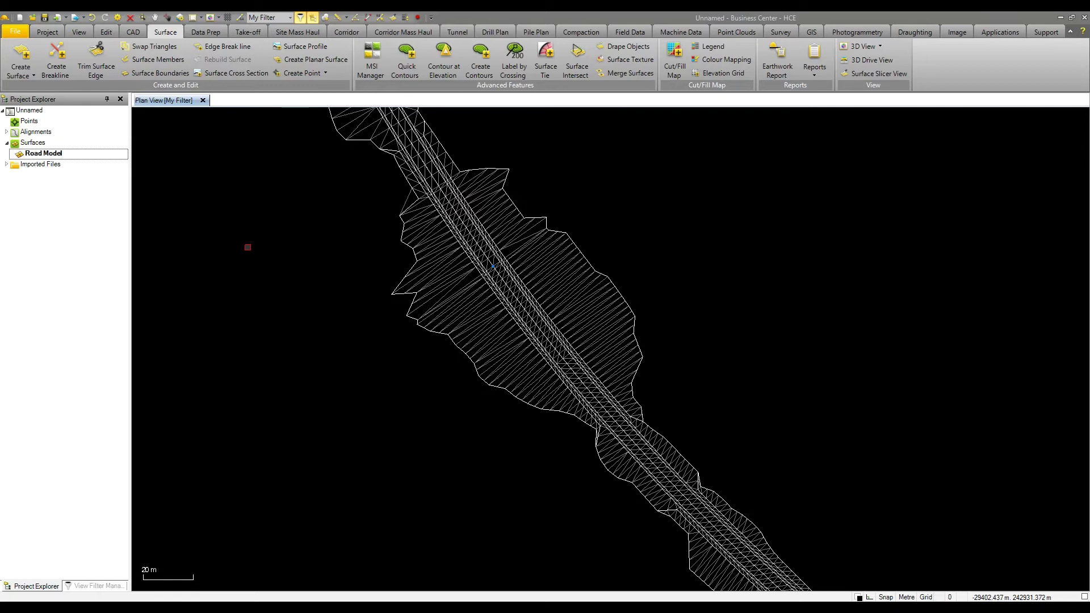
click(153, 48)
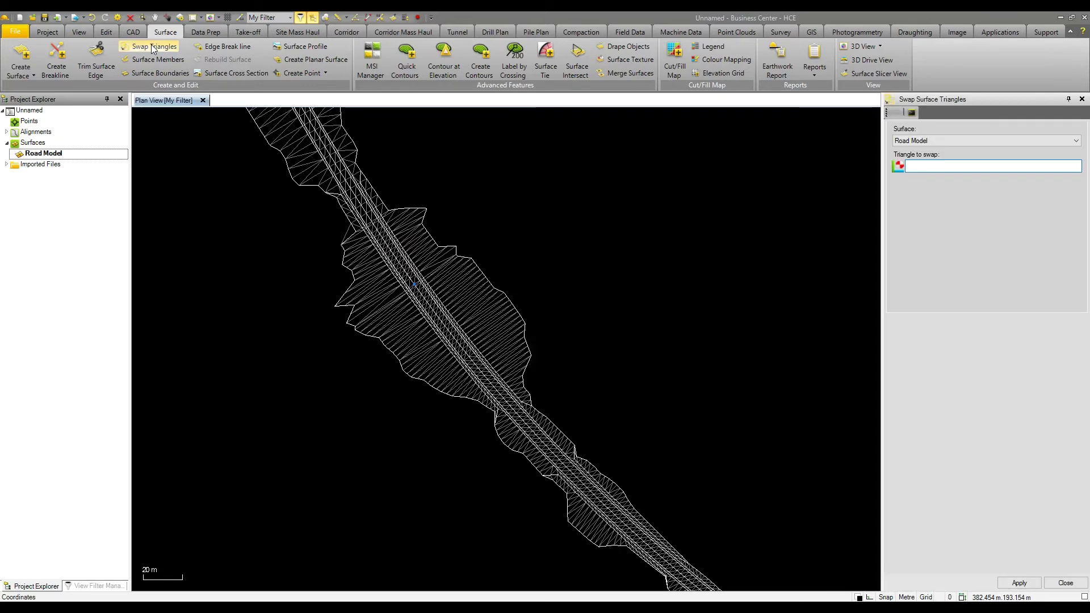
scroll(482, 308, up, 4)
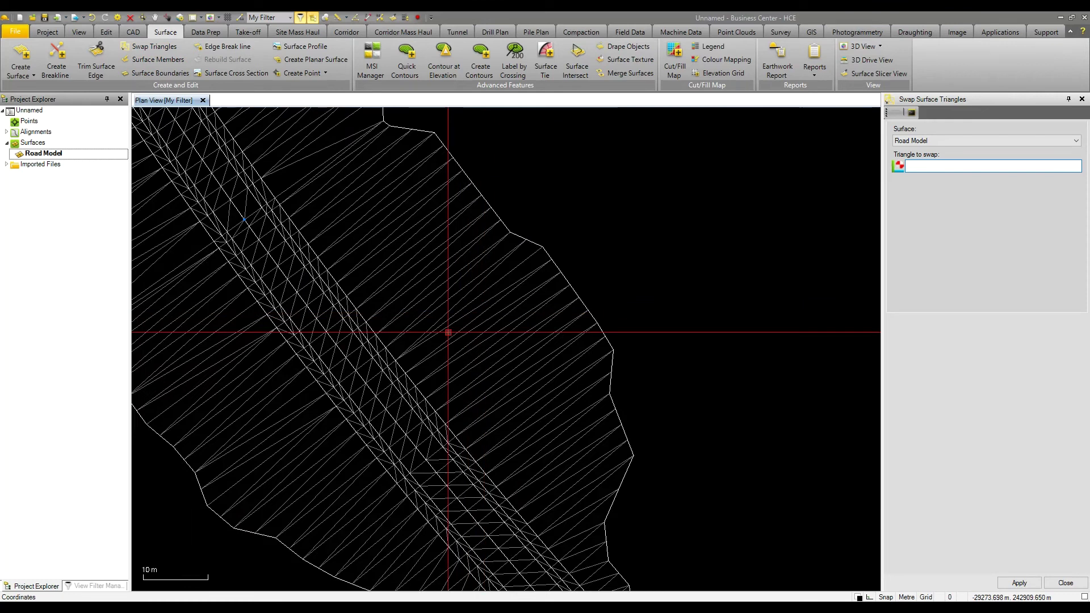
scroll(421, 354, up, 3)
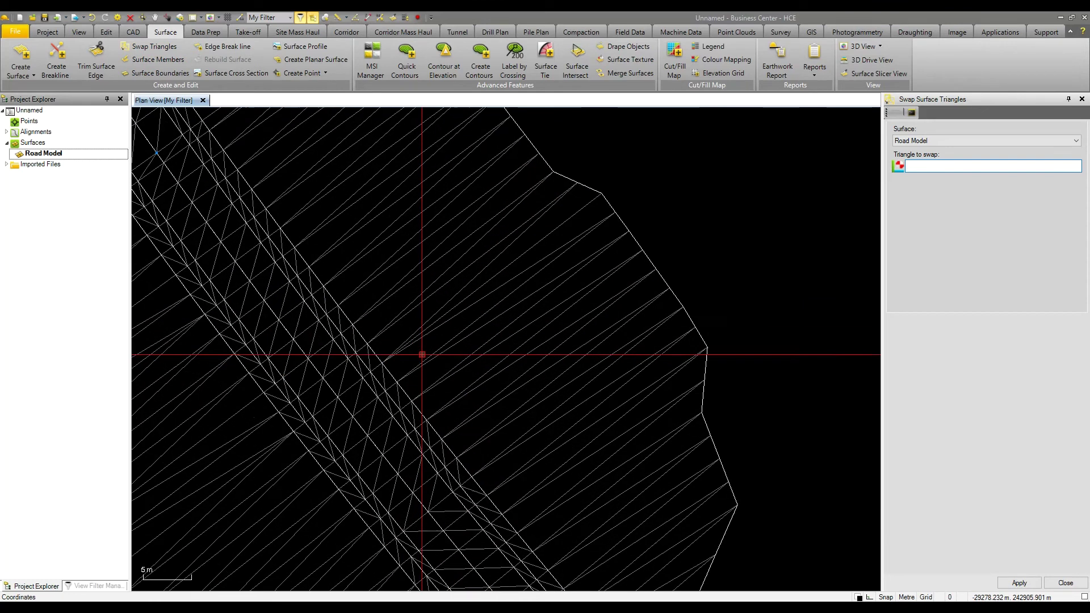
click(414, 319)
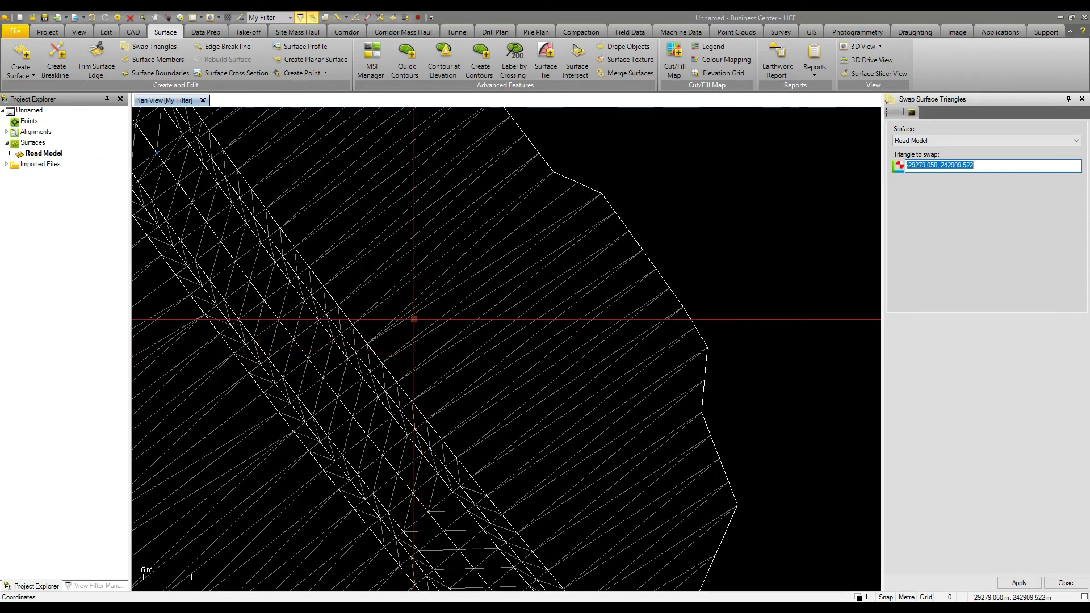
click(413, 308)
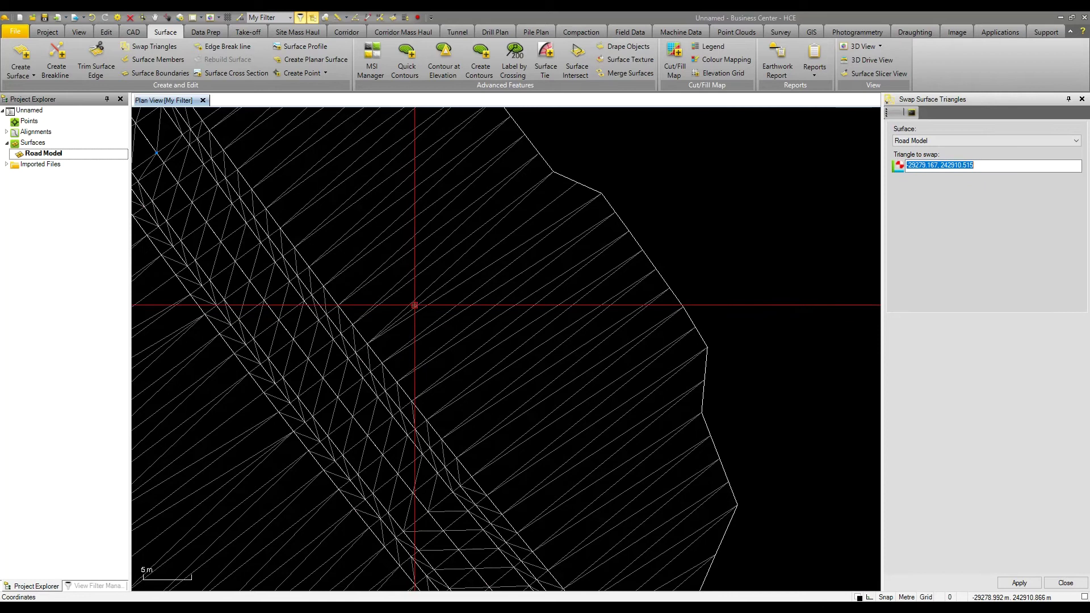
click(415, 301)
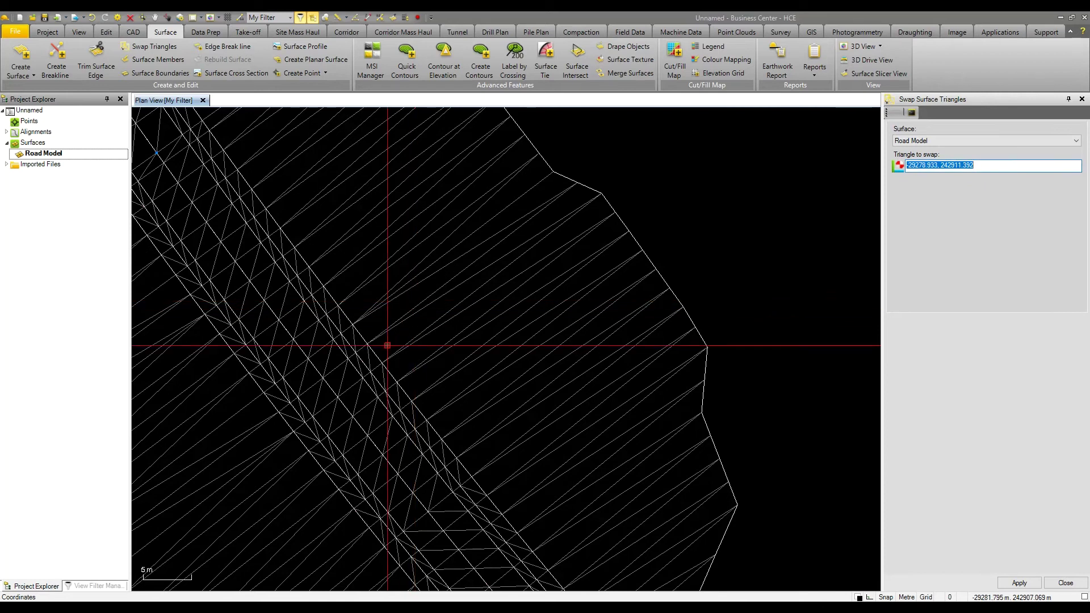
click(373, 363)
scroll(373, 363, up, 5)
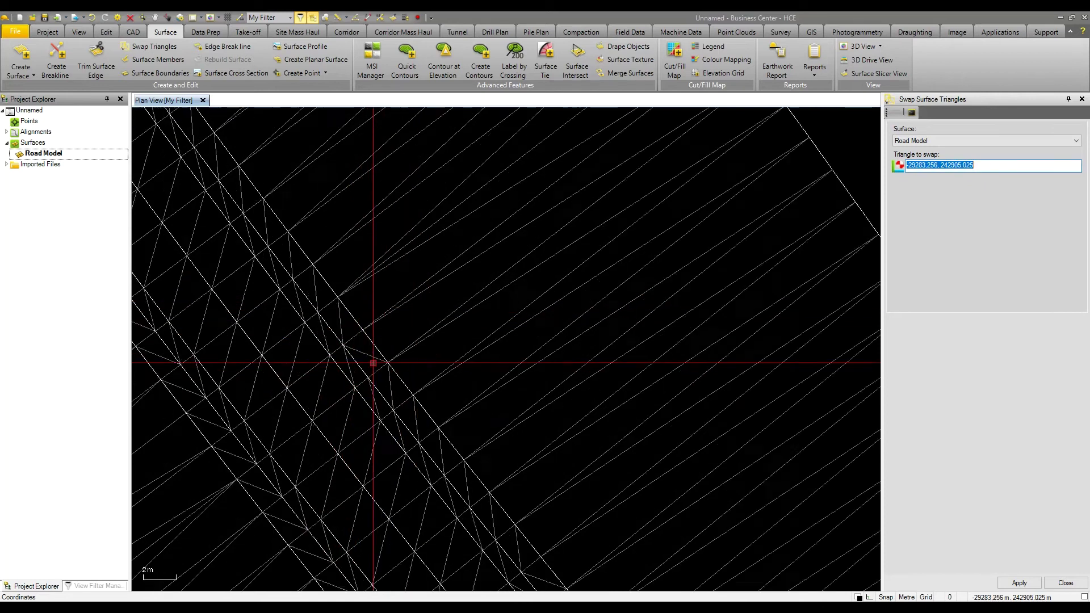
click(429, 425)
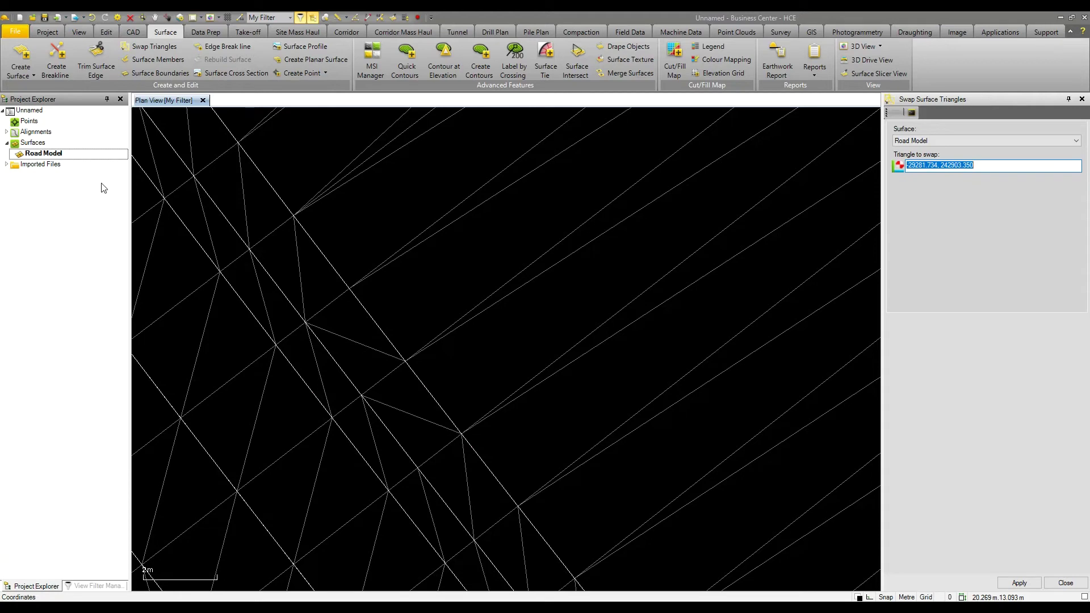
click(243, 49)
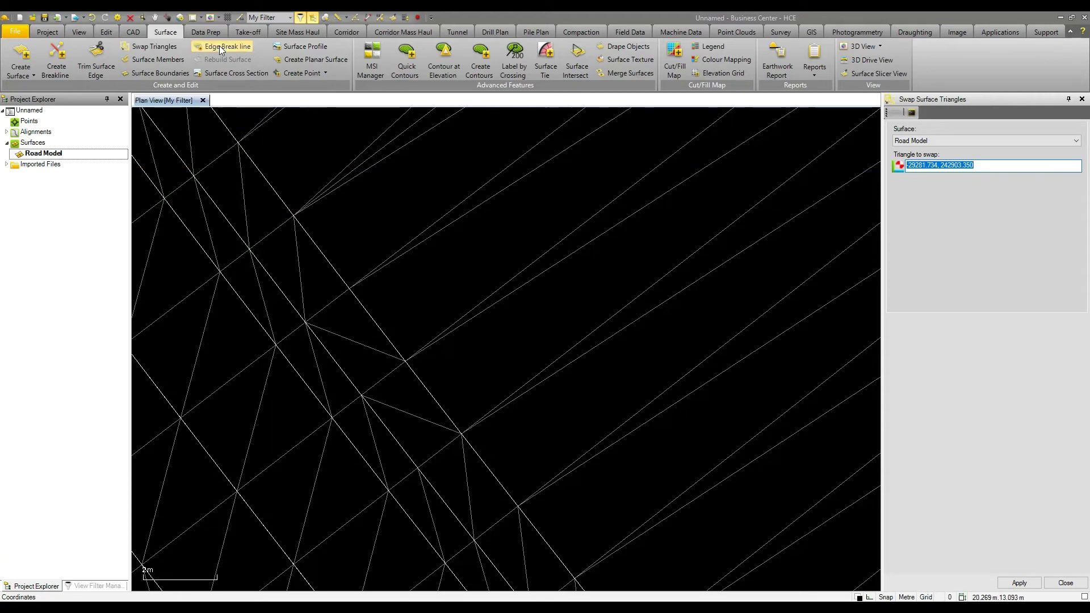
click(1082, 99)
Select the line along the north-eastern edge of the wide side slope to check its extent, and clear the selection.
scroll(720, 274, down, 5)
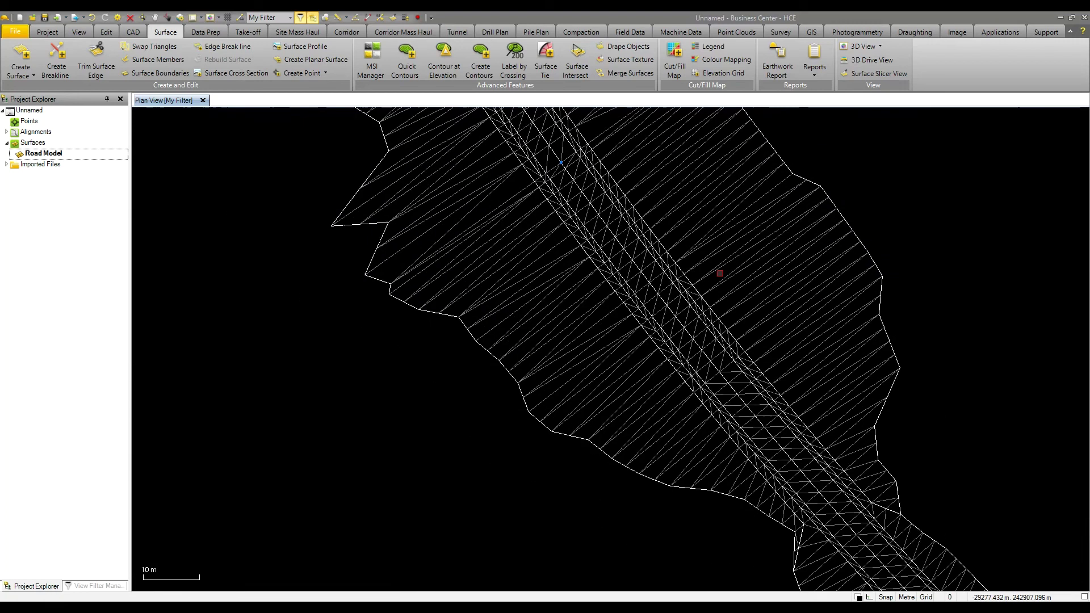
scroll(720, 273, down, 2)
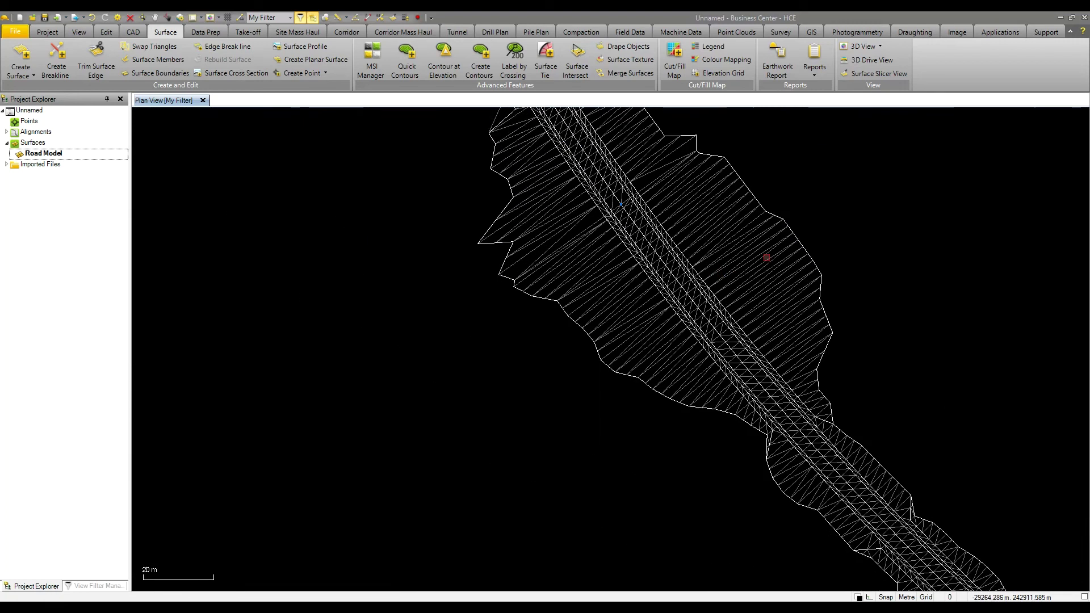
click(798, 236)
middle_drag(785, 279, 564, 291)
scroll(564, 291, down, 2)
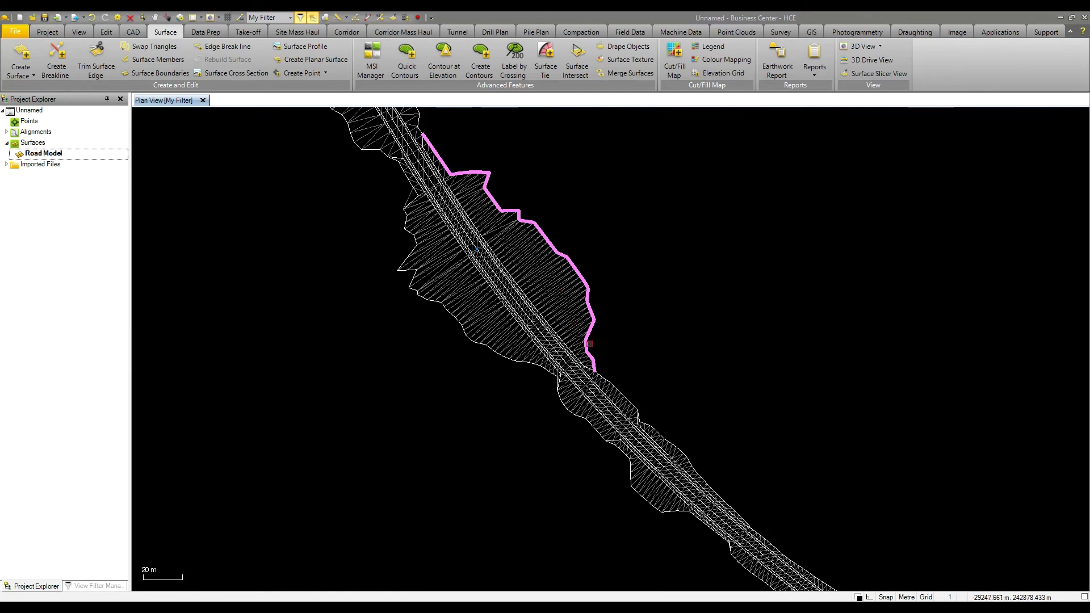
scroll(610, 386, up, 3)
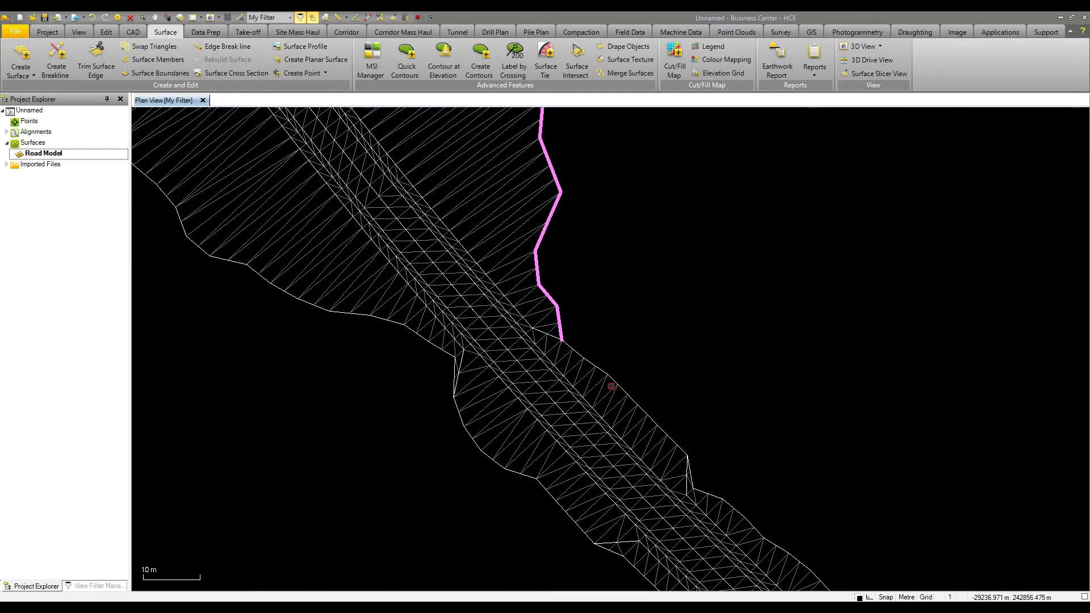
click(627, 331)
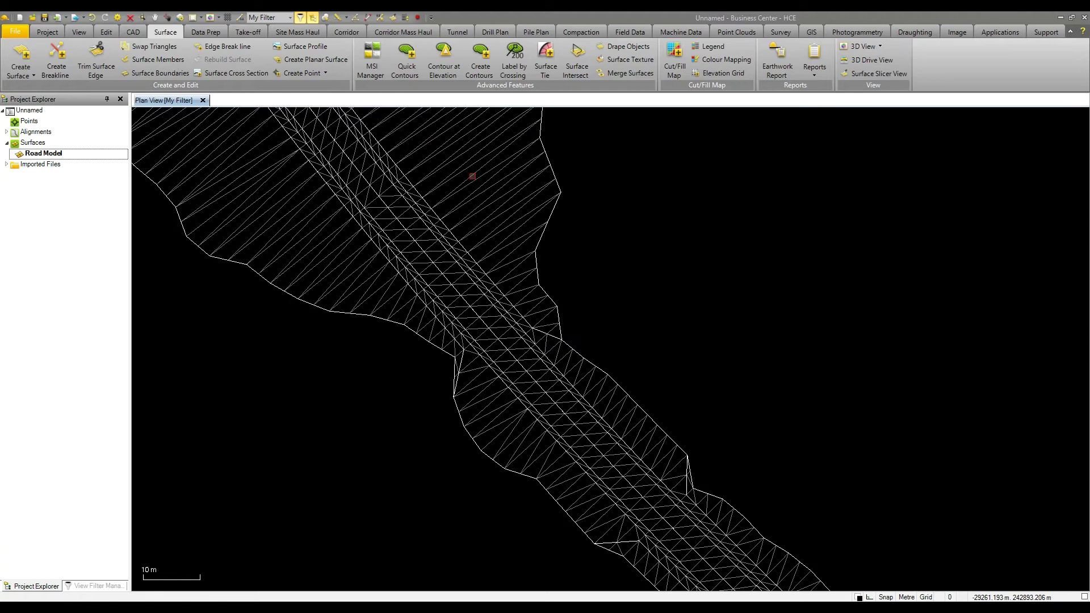
Create a surface edge break line named BL on layer 0 from the Road Model surface.
click(234, 46)
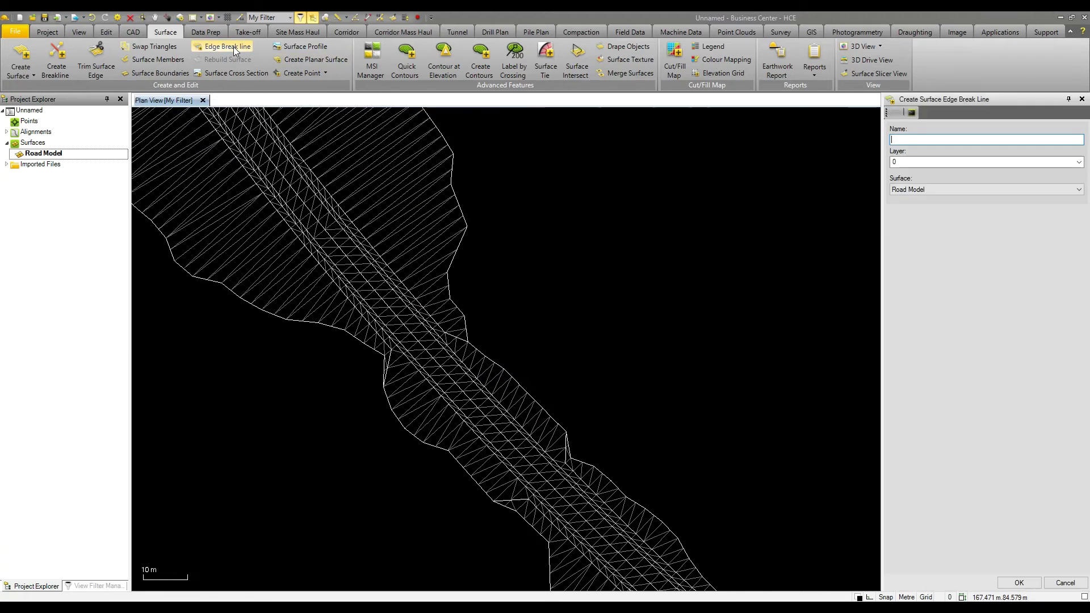
text(BL)
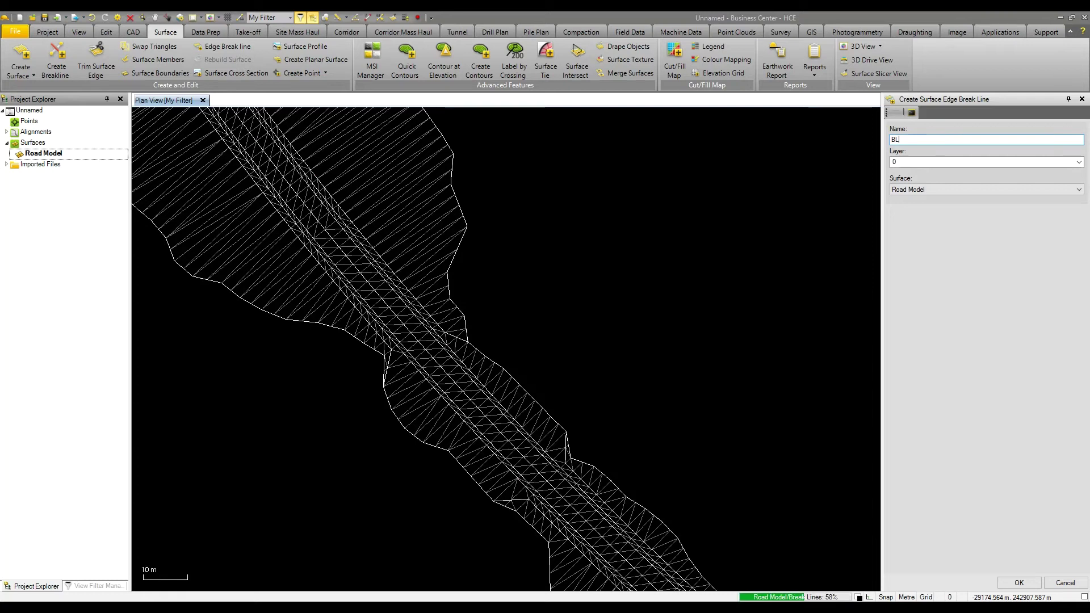
key(Return)
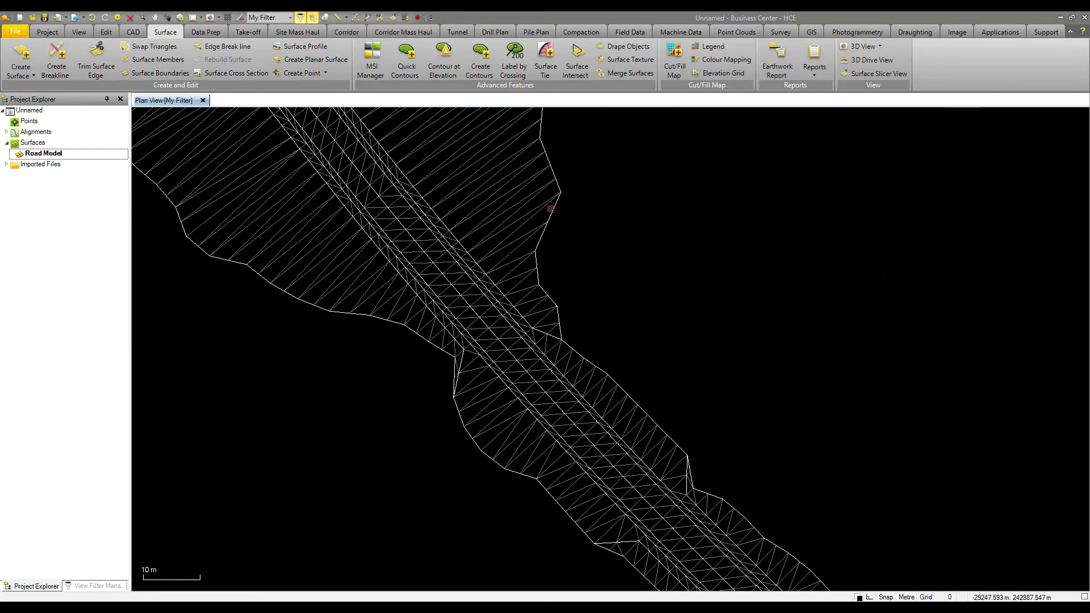
Create a surface named Existing, classified as Original, with the BL break line as its only member.
click(568, 231)
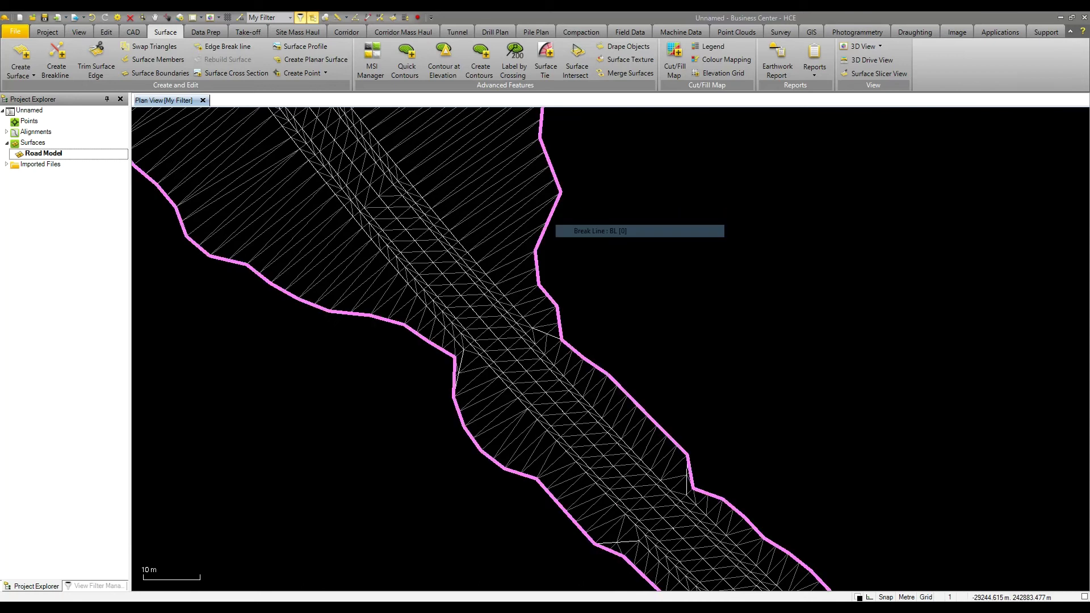
scroll(567, 233, down, 5)
middle_drag(608, 236, 491, 253)
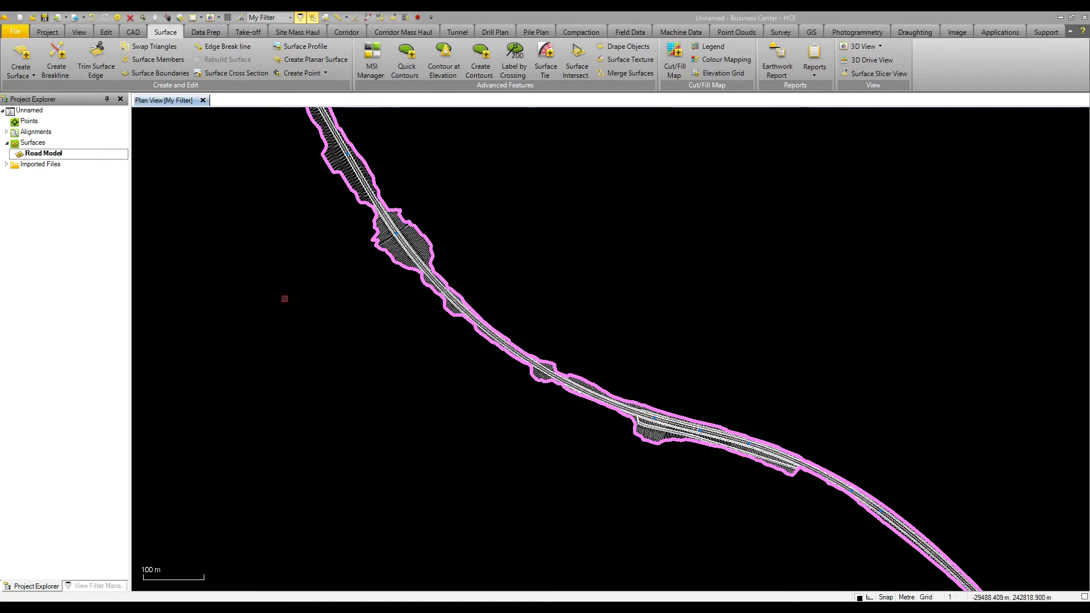
click(21, 56)
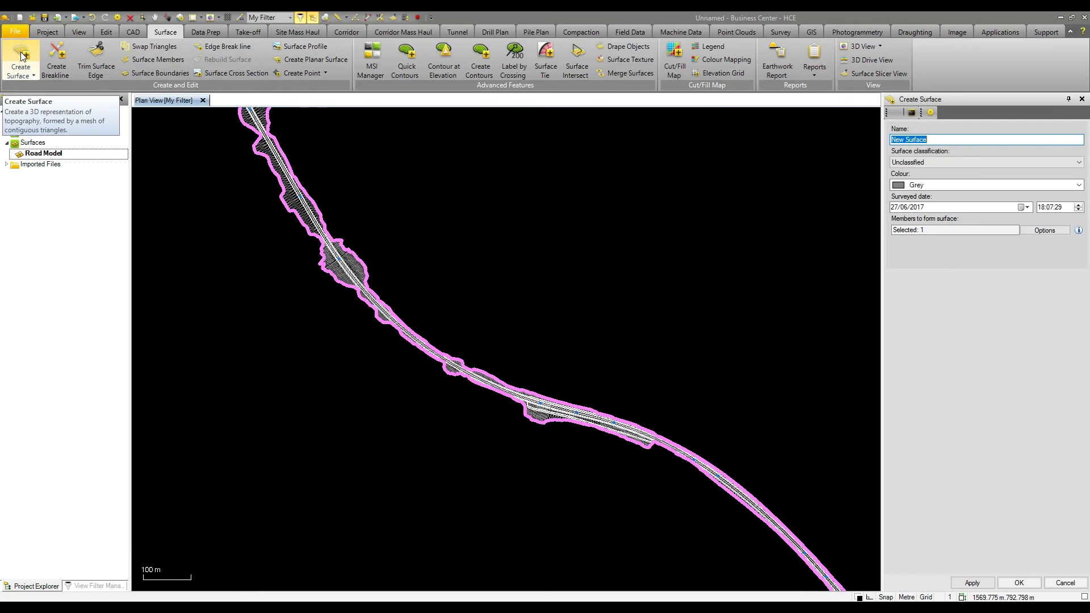
text(Existing)
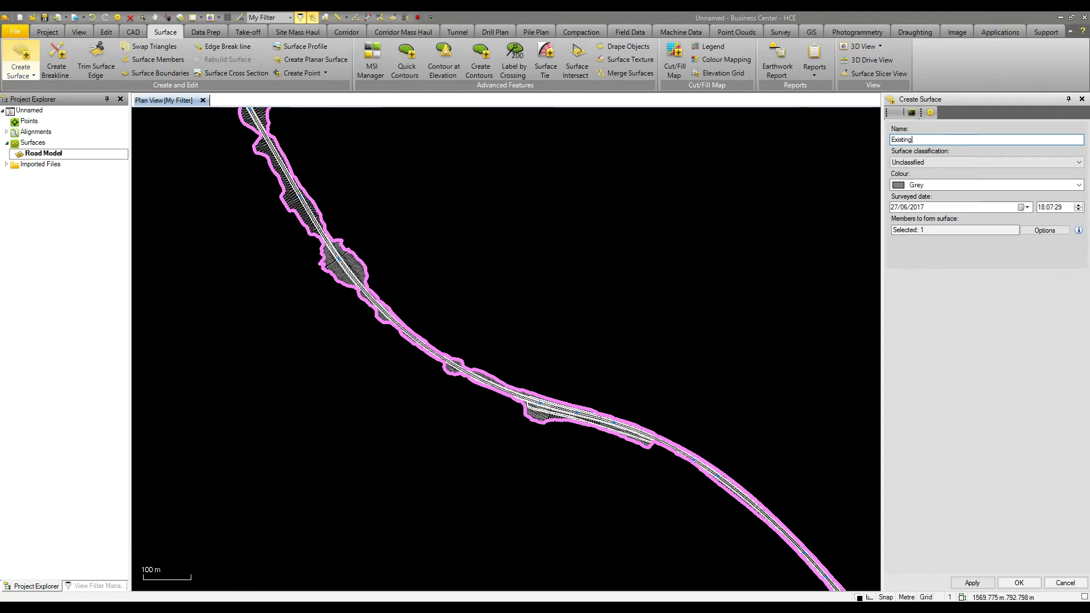
key(Tab)
key(Down)
key(Tab)
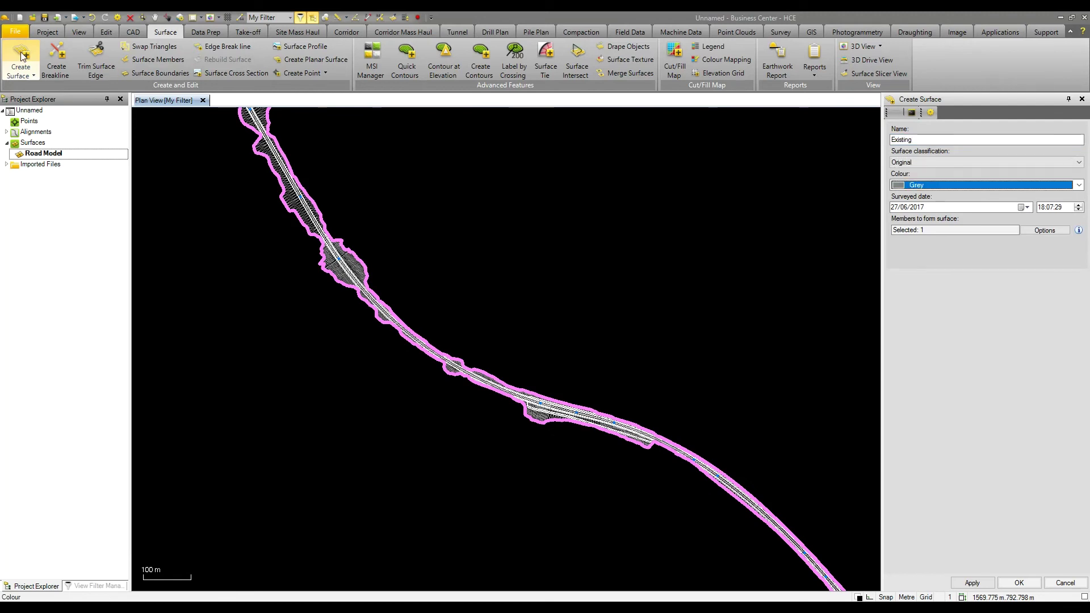
key(Return)
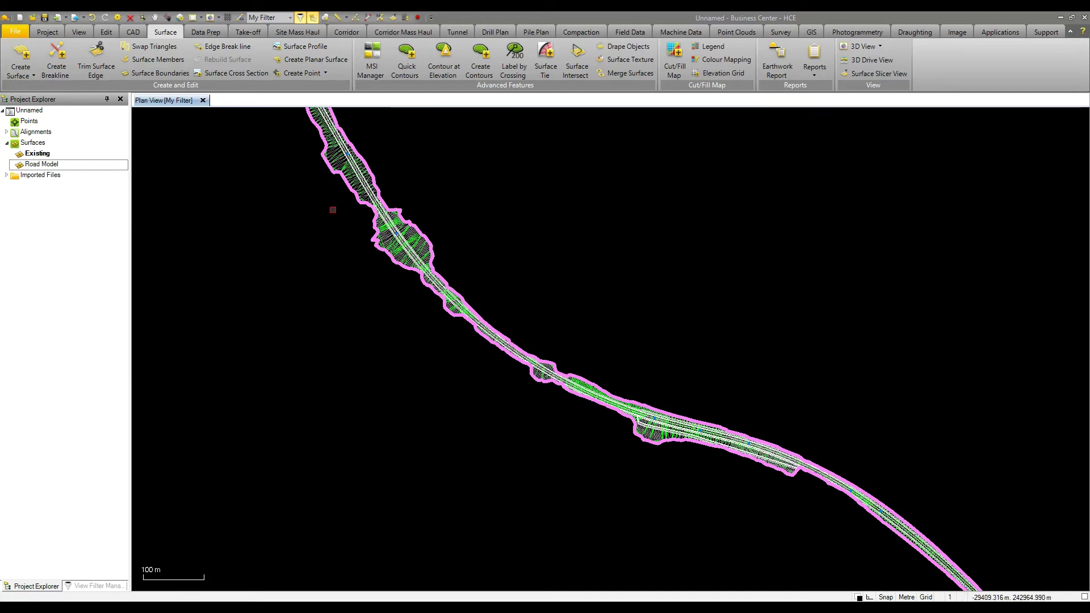
Slice both the Existing and Road Model surfaces across the road's widened section, from about -28920, 242543 to -28850, 242699.
click(863, 75)
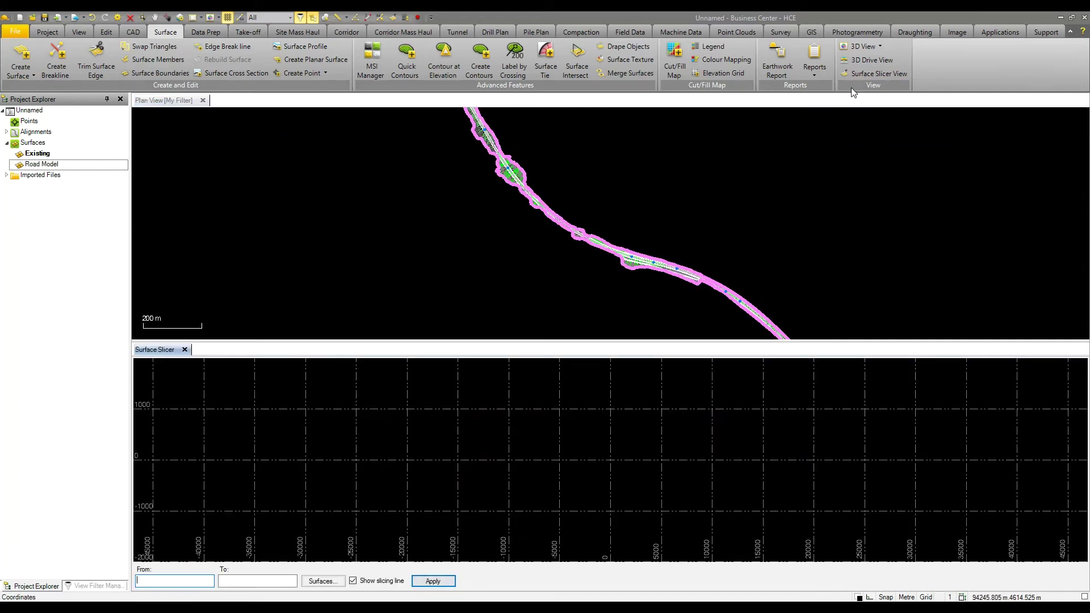
click(625, 266)
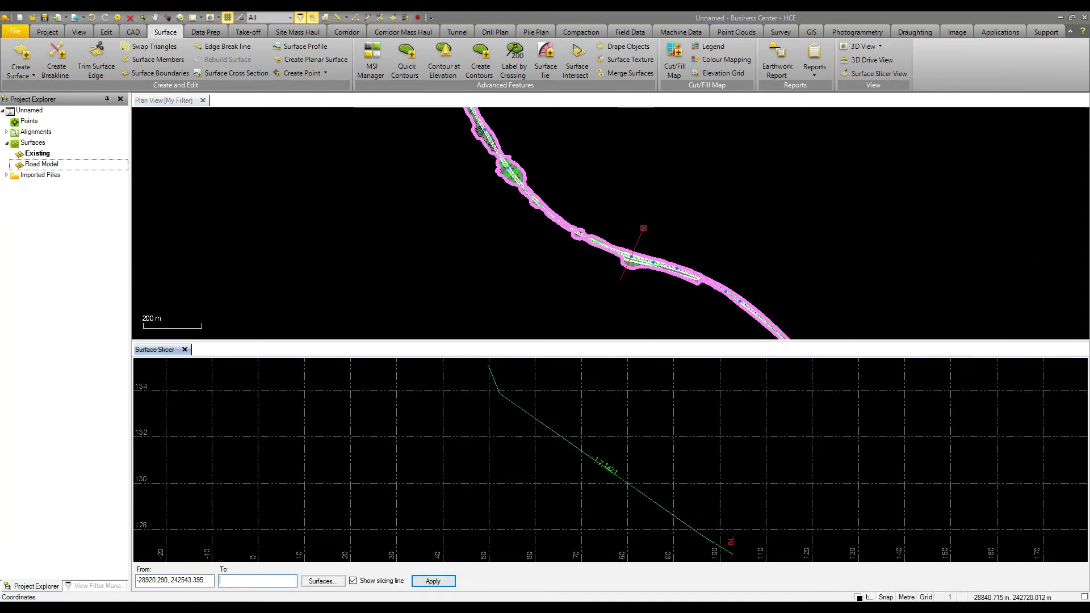
click(640, 235)
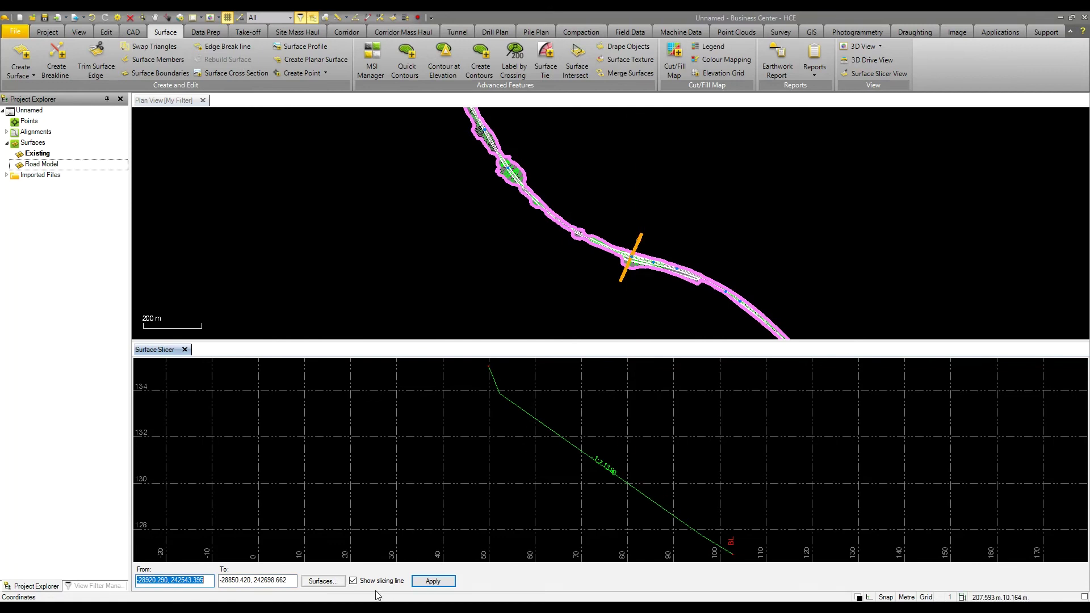
click(323, 581)
click(449, 219)
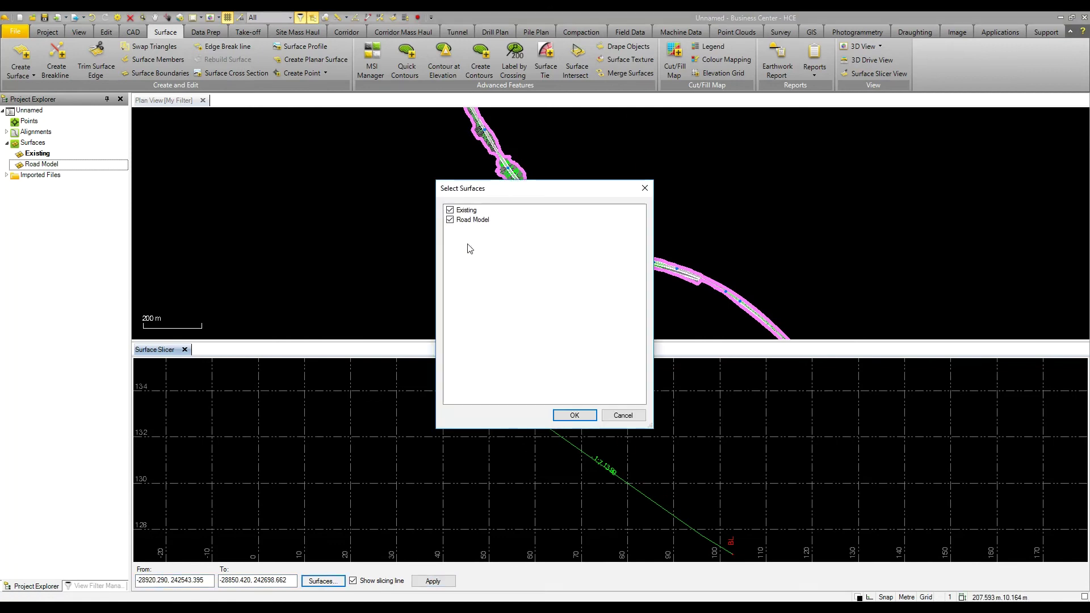
click(575, 415)
Compare the Existing and Road Model profiles in the slice with the triangulation along the slicing line in plan.
middle_drag(635, 499, 593, 442)
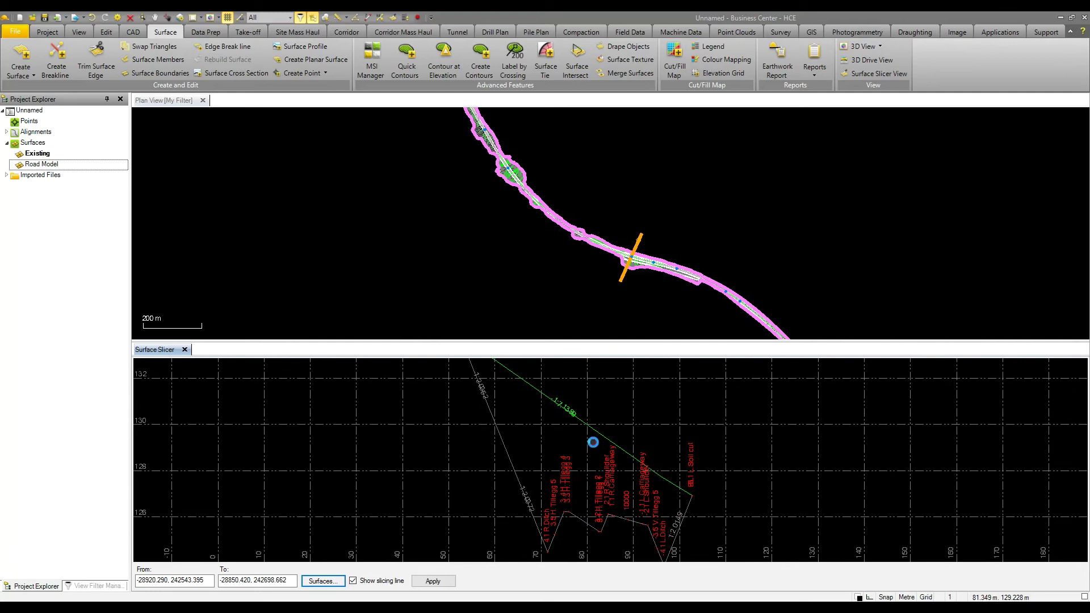
scroll(592, 442, up, 4)
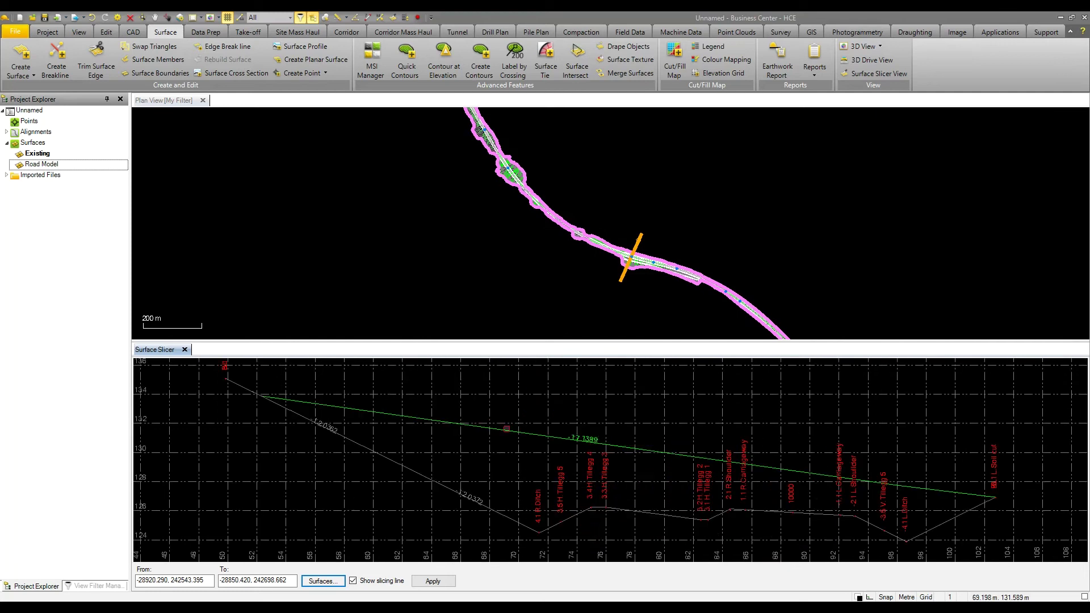
scroll(625, 249, up, 4)
middle_drag(625, 249, 475, 161)
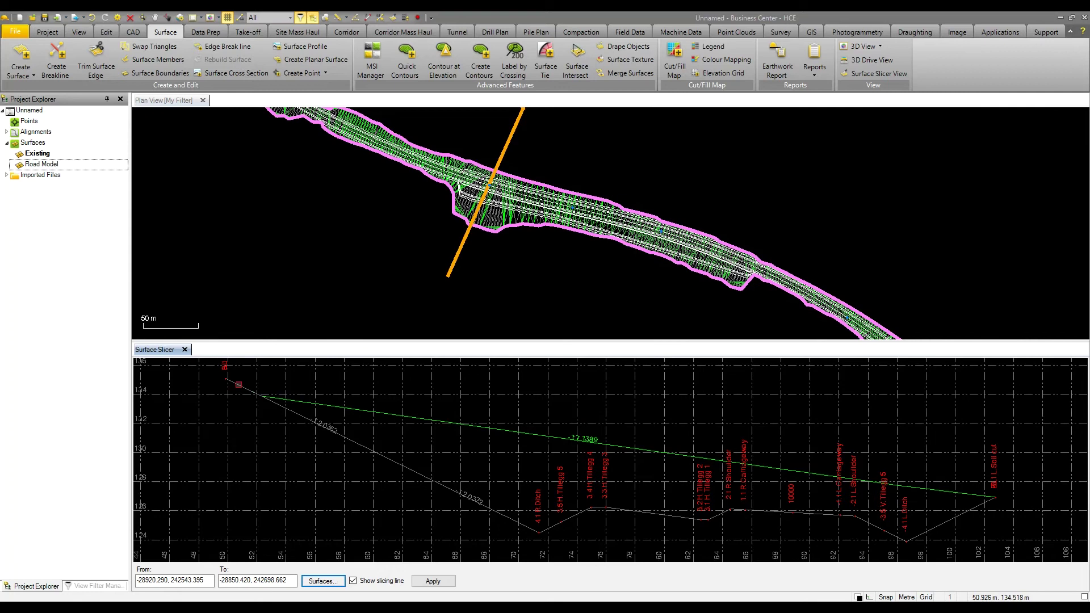
scroll(472, 248, up, 4)
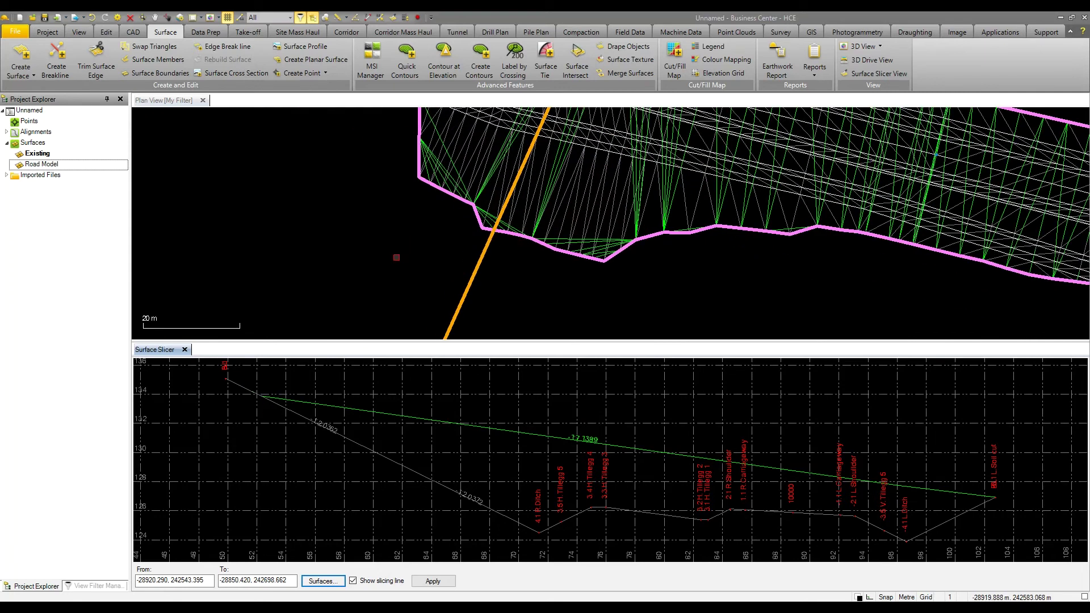
scroll(410, 243, down, 4)
middle_drag(410, 261, 384, 268)
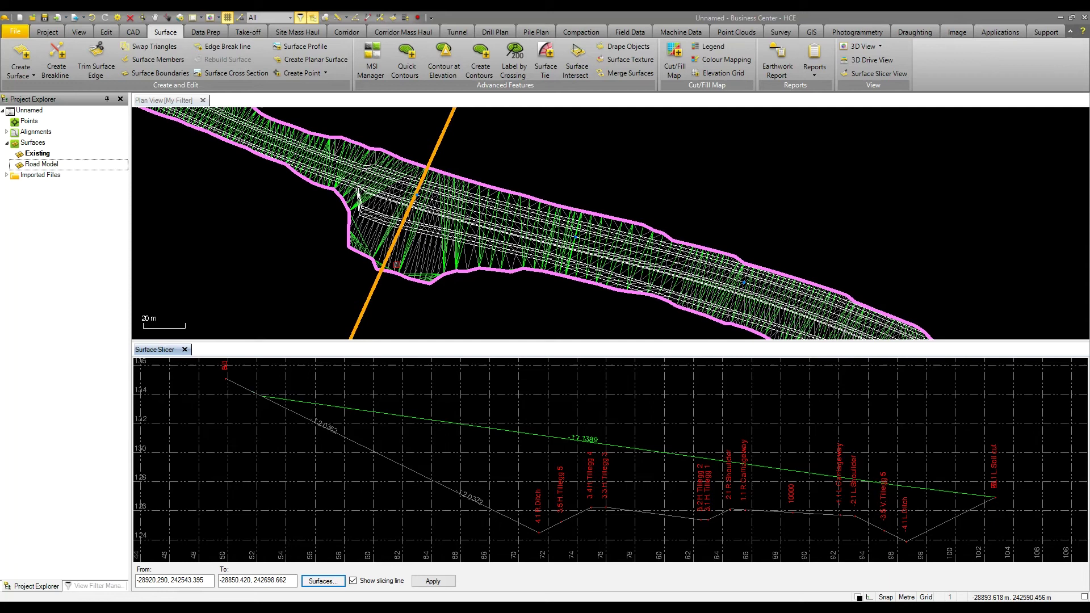
Set the rebuild method of the Existing surface to By user.
double_click(36, 155)
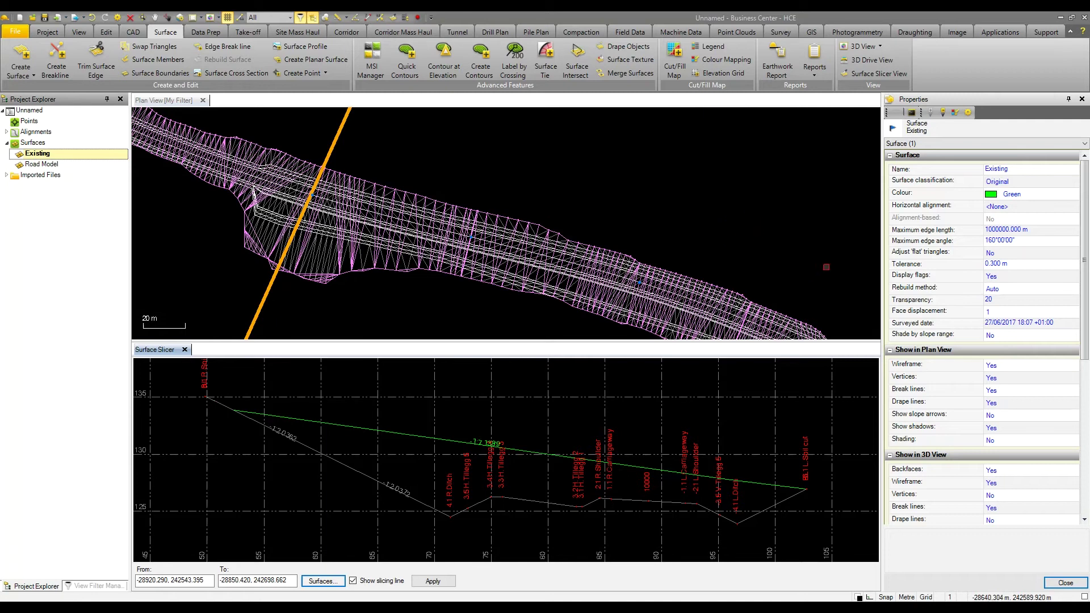
click(1036, 293)
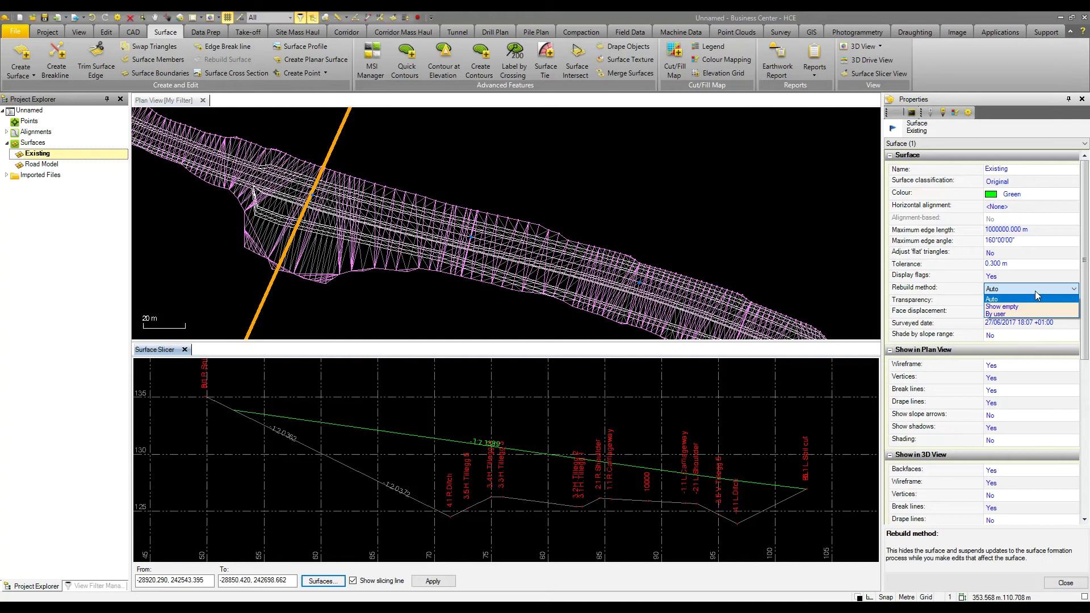
click(1024, 312)
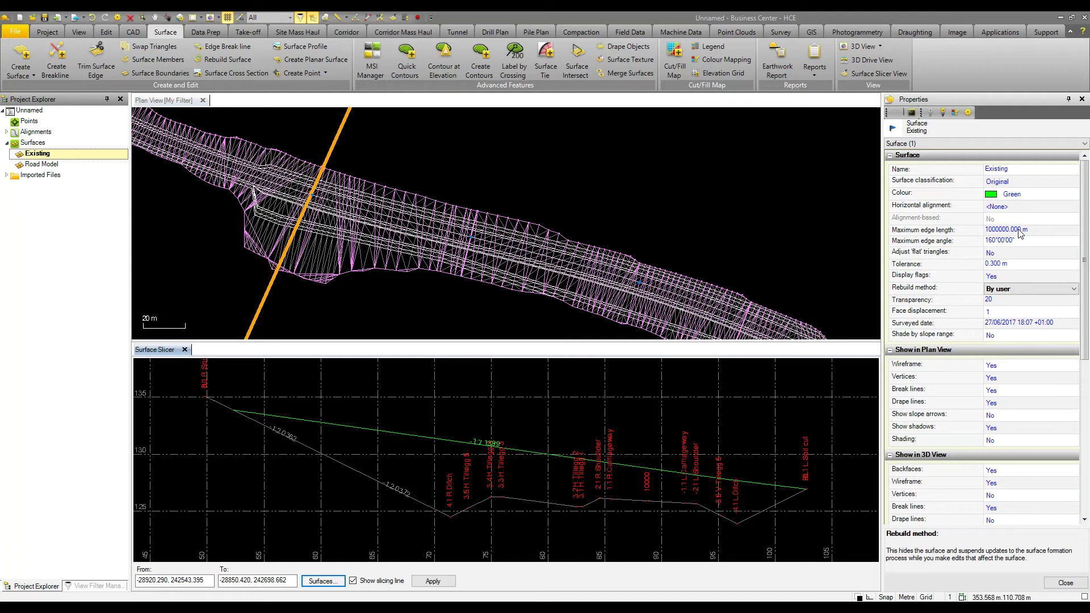
Assign horizontal alignment 10000 to the Existing surface, set Alignment-based to Yes, and rebuild the surface.
click(1027, 206)
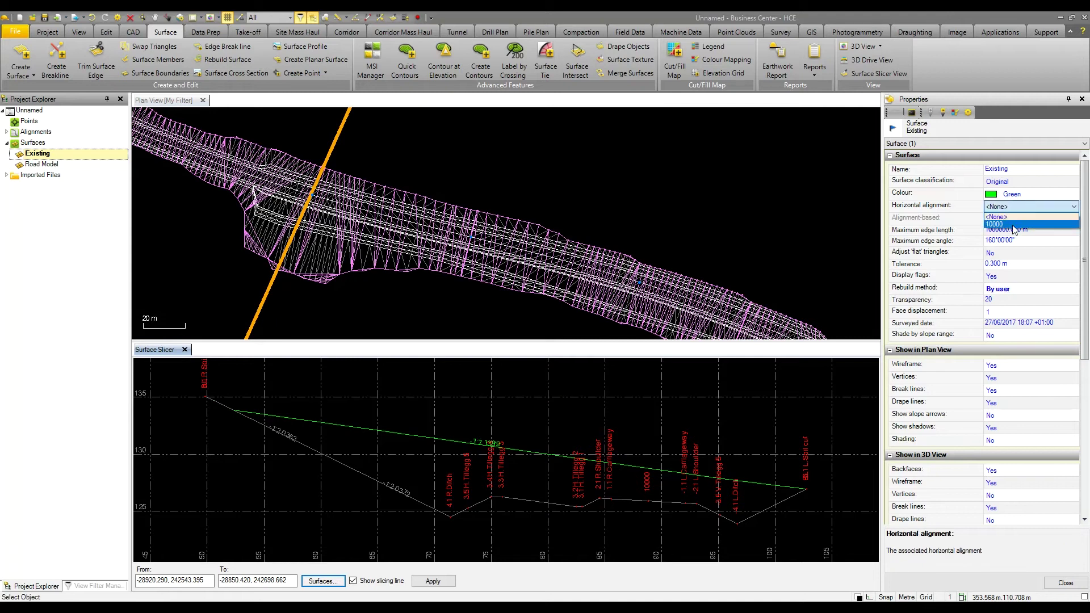
click(1013, 225)
click(1018, 218)
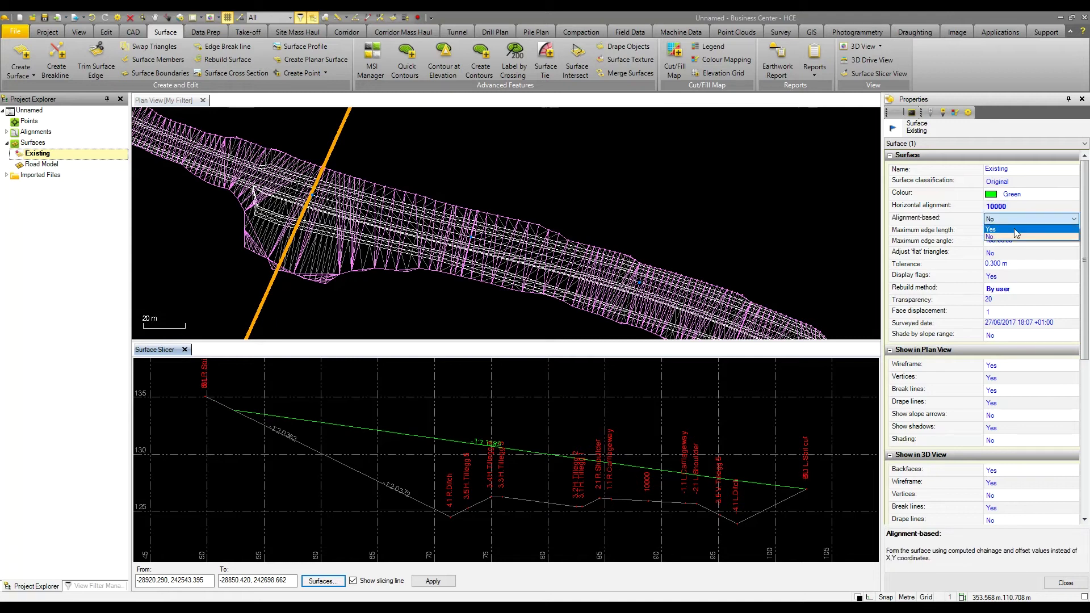
click(1017, 234)
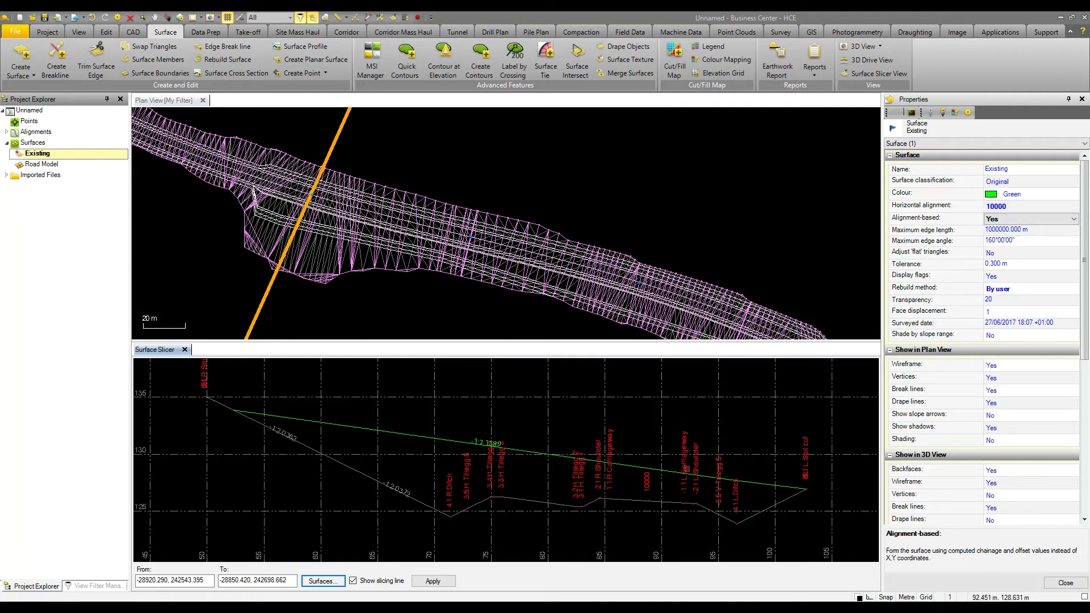
right_click(30, 160)
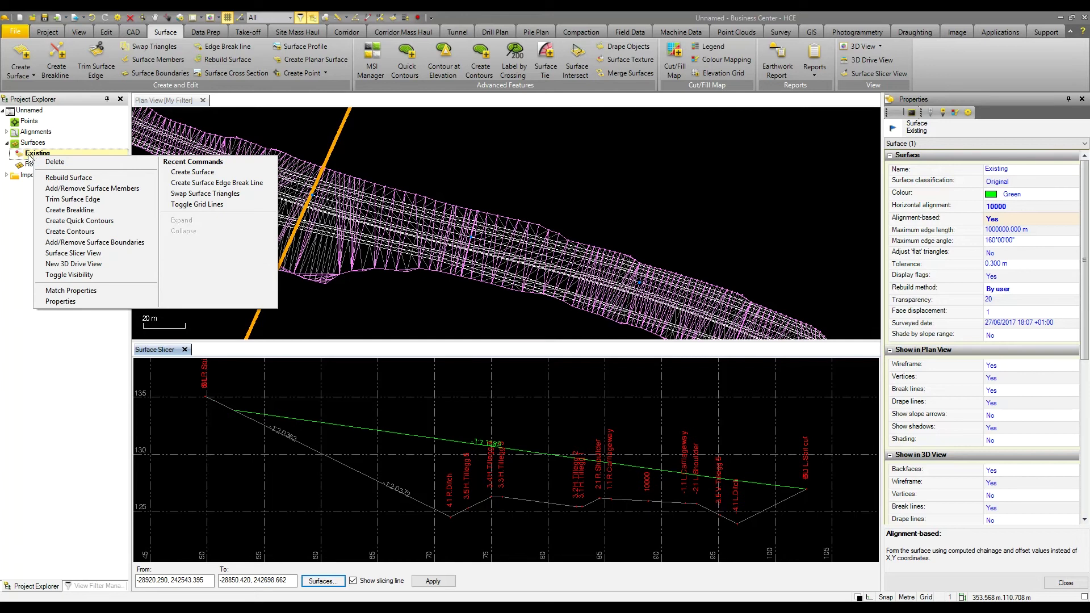
click(110, 177)
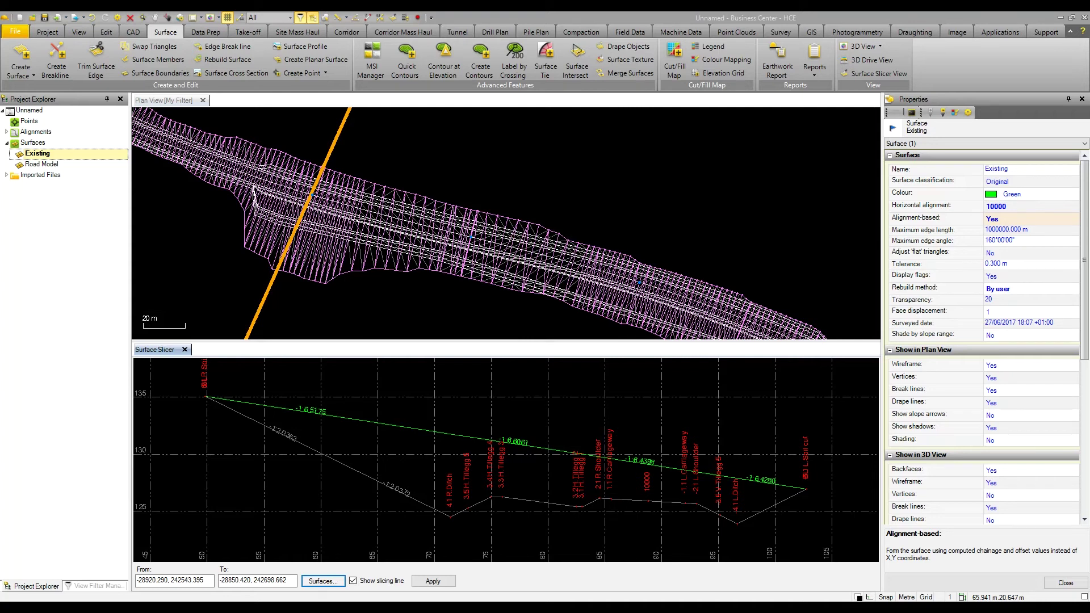
Close the surface slicer view and hide the Existing surface in the My Filter view filter.
click(185, 349)
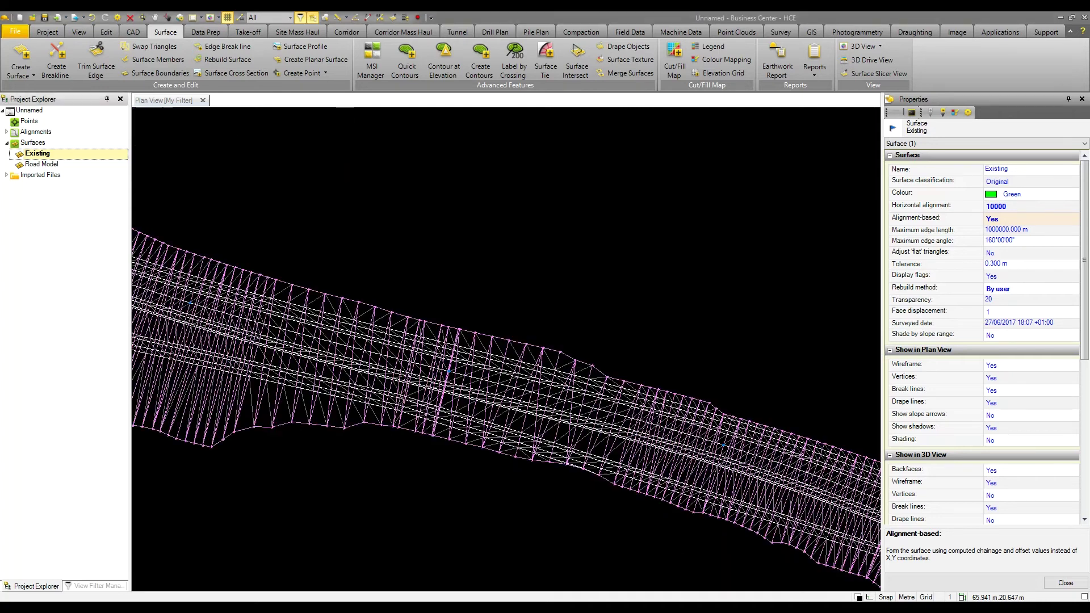
click(74, 591)
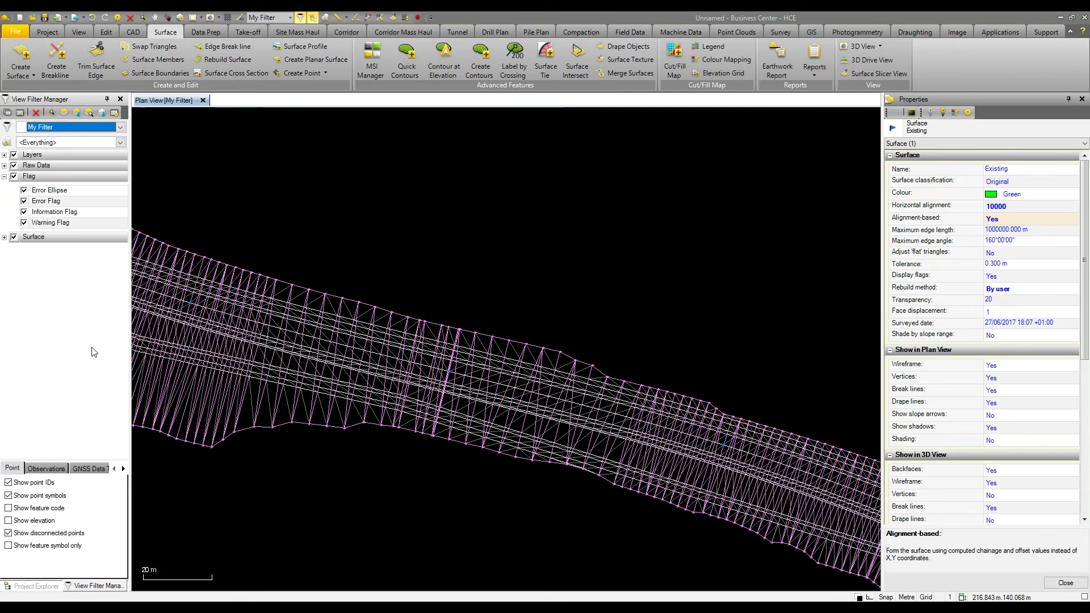
click(4, 236)
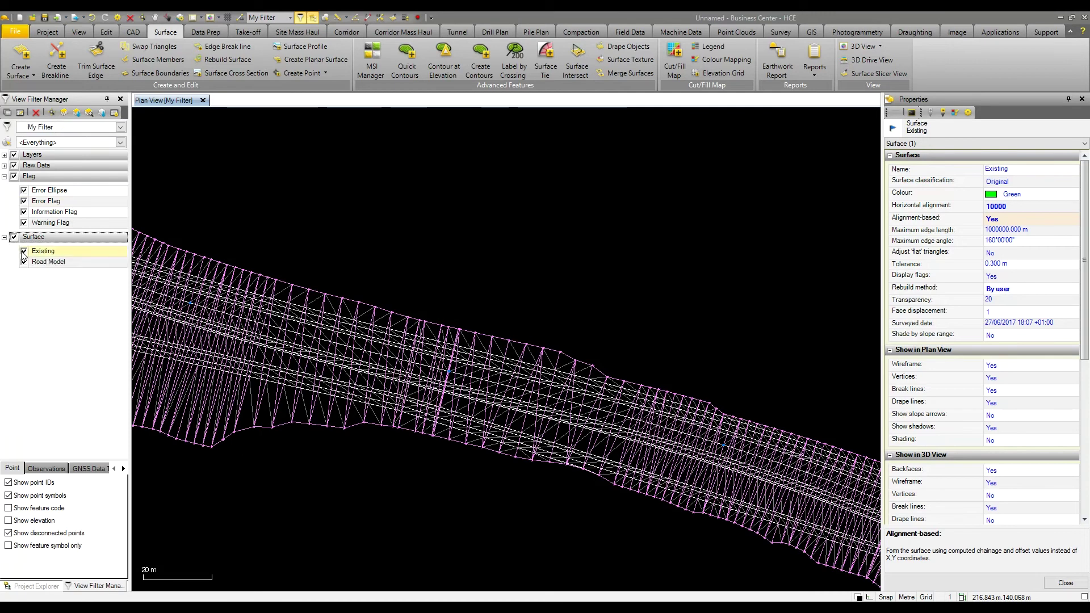
click(24, 252)
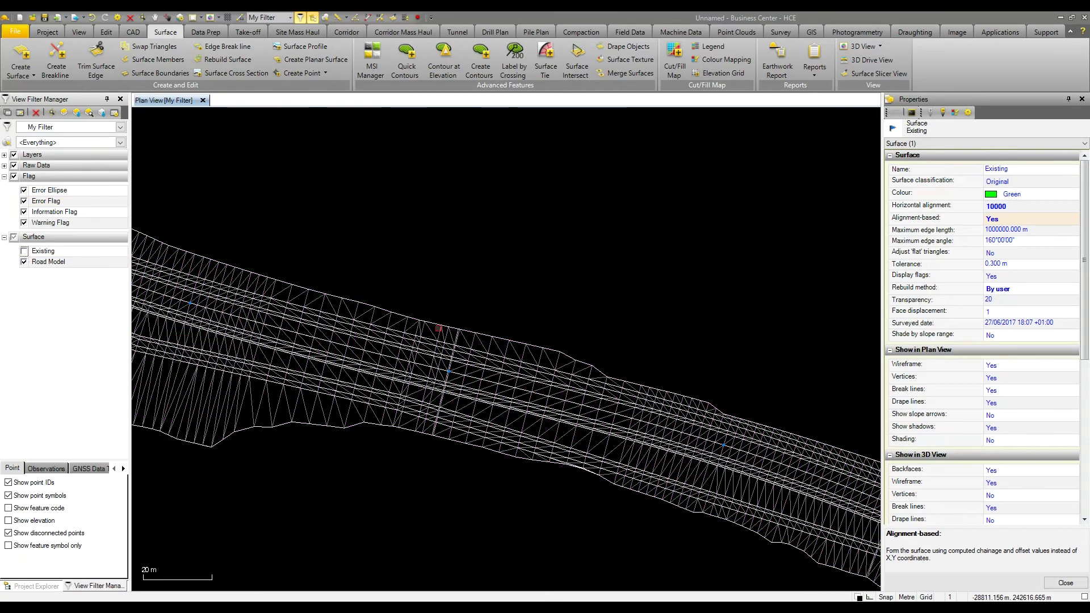
Set the plan view shading of the Existing surface to By surface colour and deselect it.
click(1038, 443)
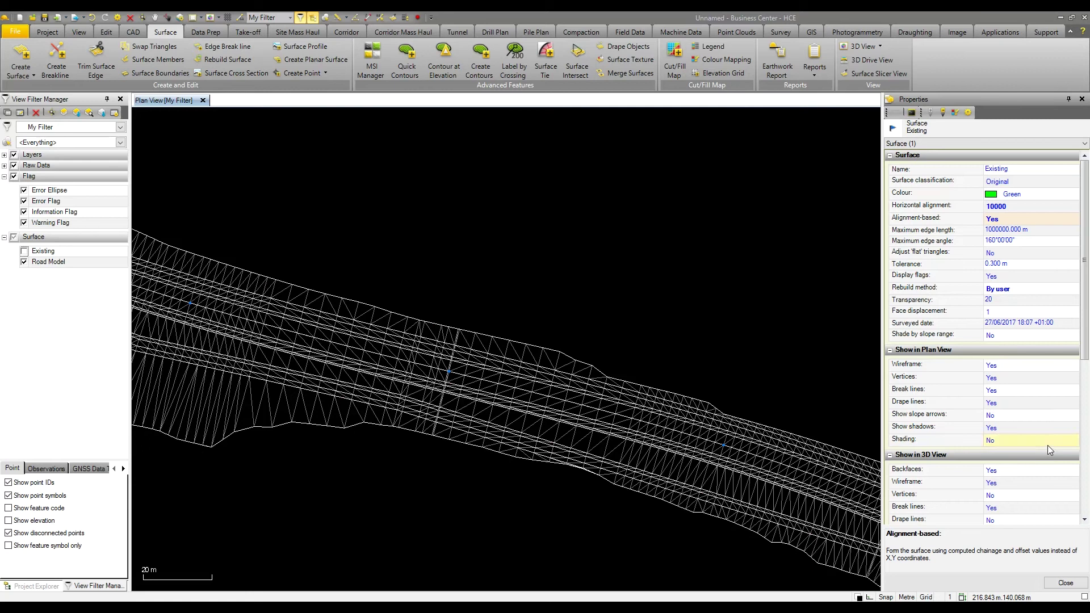
click(1048, 445)
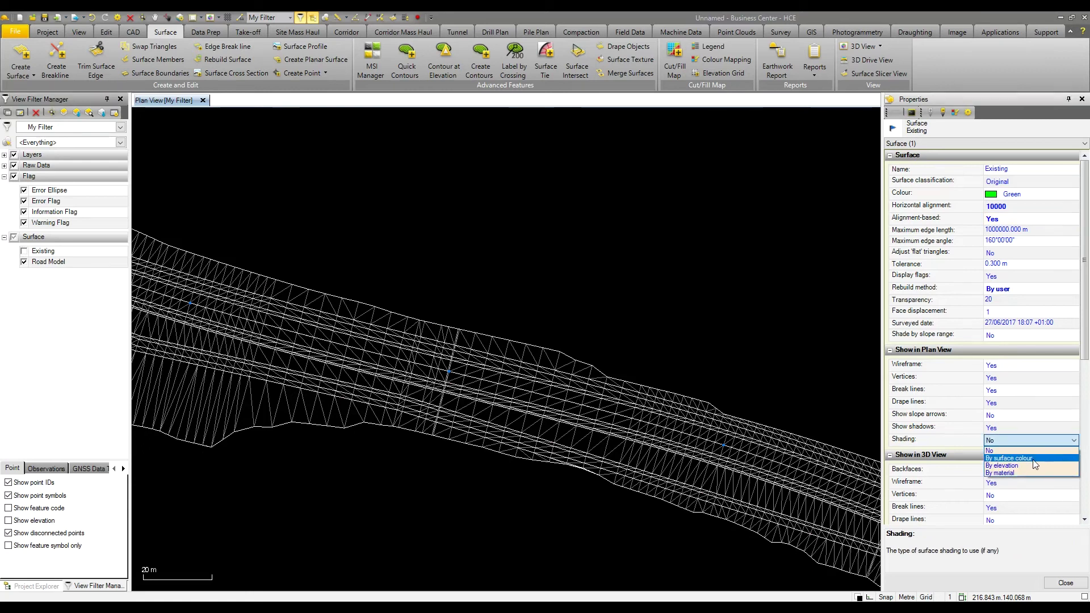
click(1037, 458)
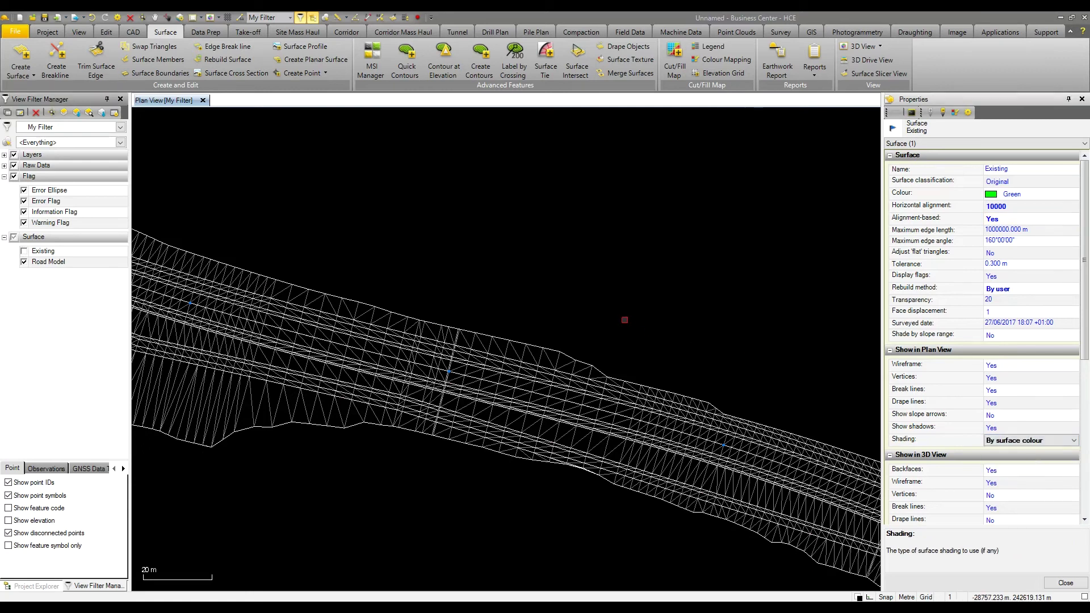
click(627, 335)
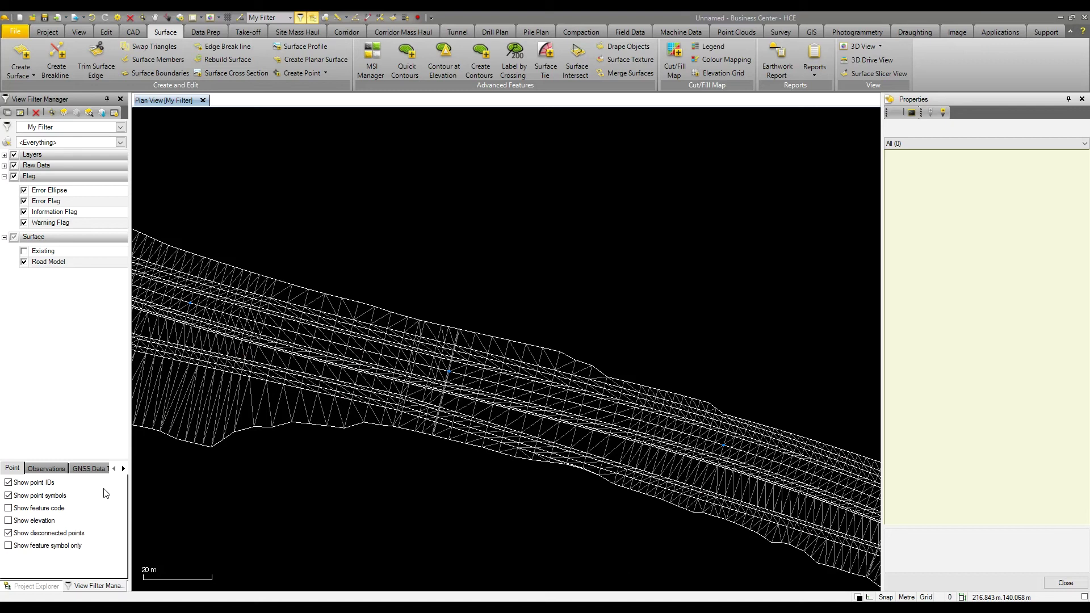
Set the plan view shading of the Road Model surface to By surface colour and deselect it.
click(34, 586)
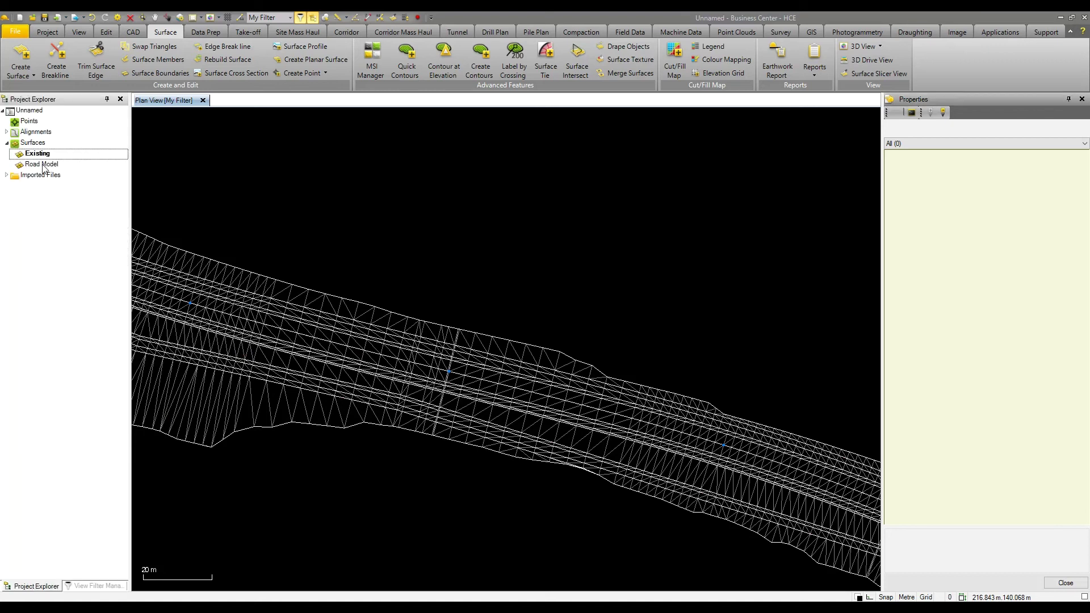
click(43, 164)
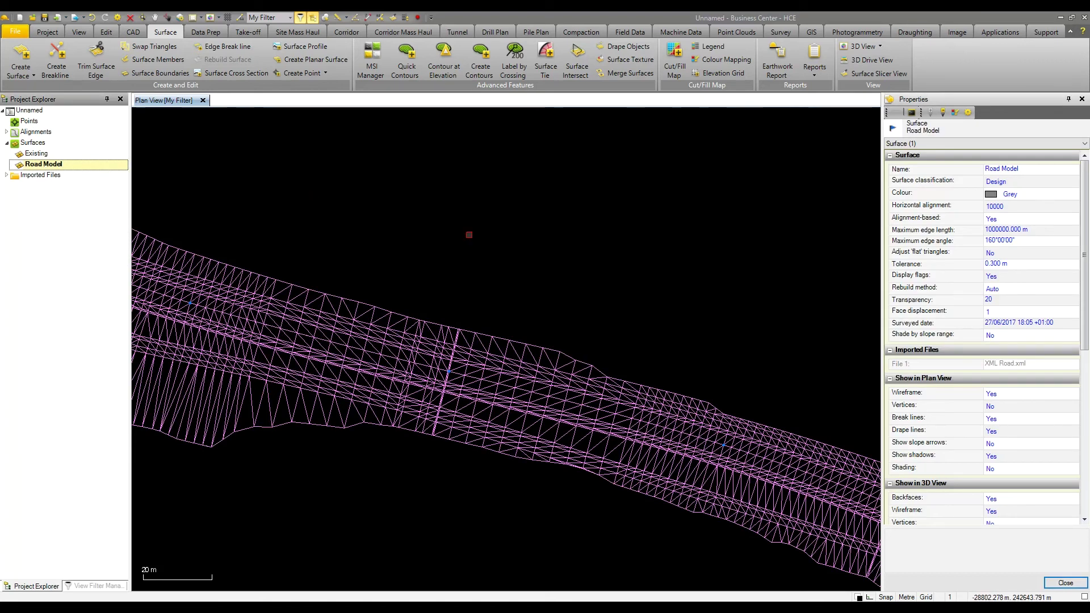
click(1014, 467)
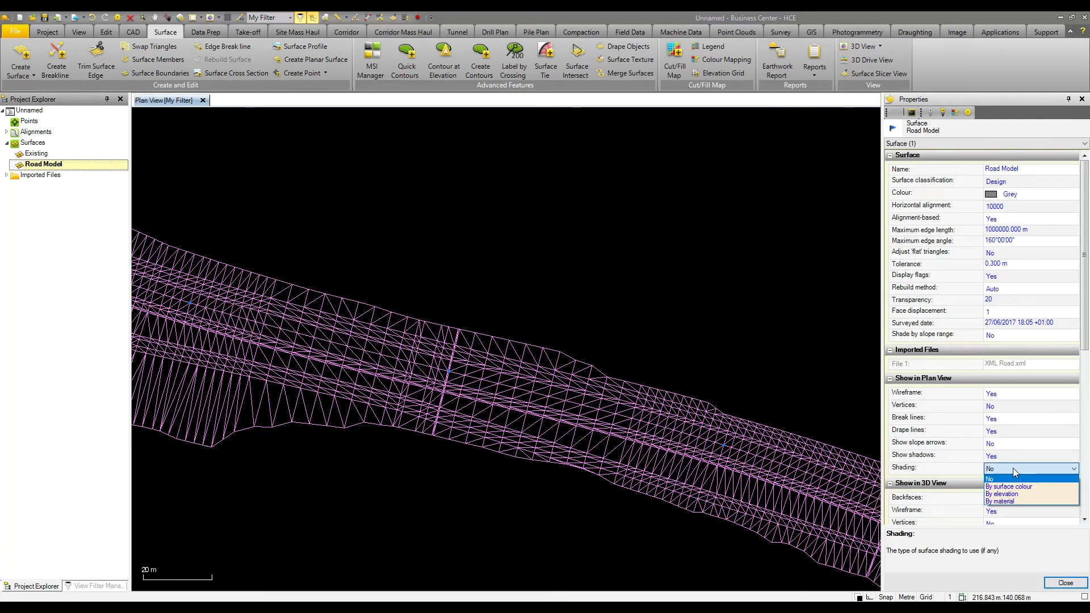
click(1013, 489)
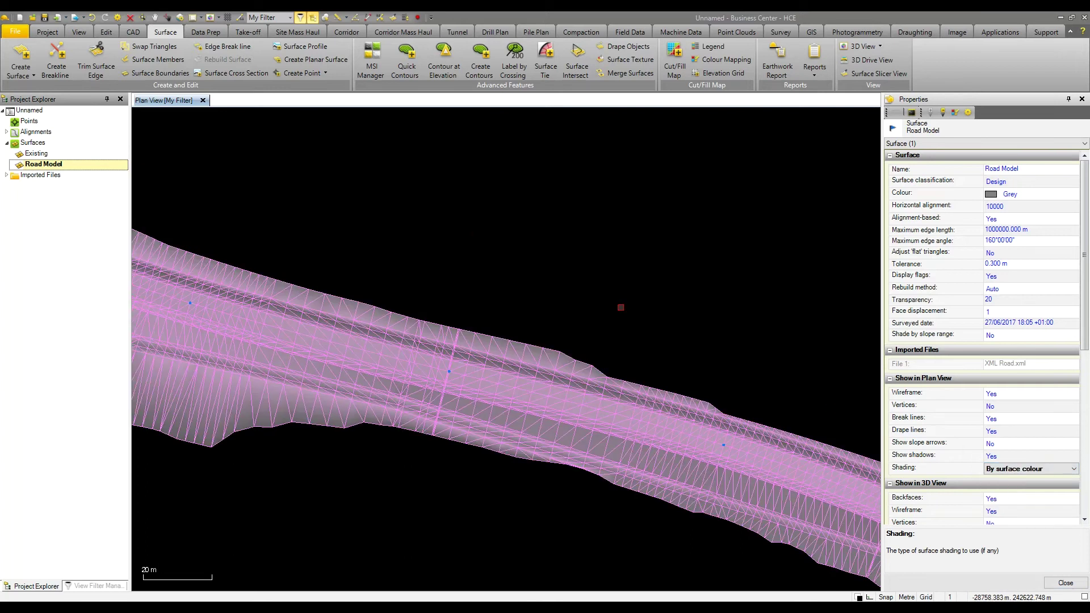
click(619, 297)
scroll(579, 332, down, 2)
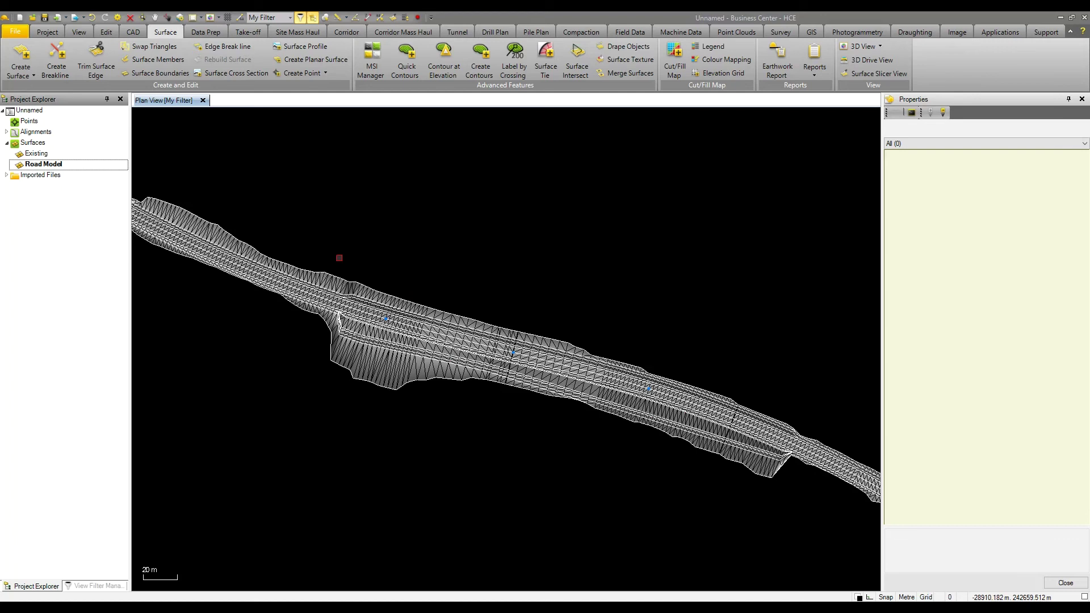
Shade the Road Model surface by slope range, from a minimum slope of 0.00% to a maximum of 10.00%.
click(85, 164)
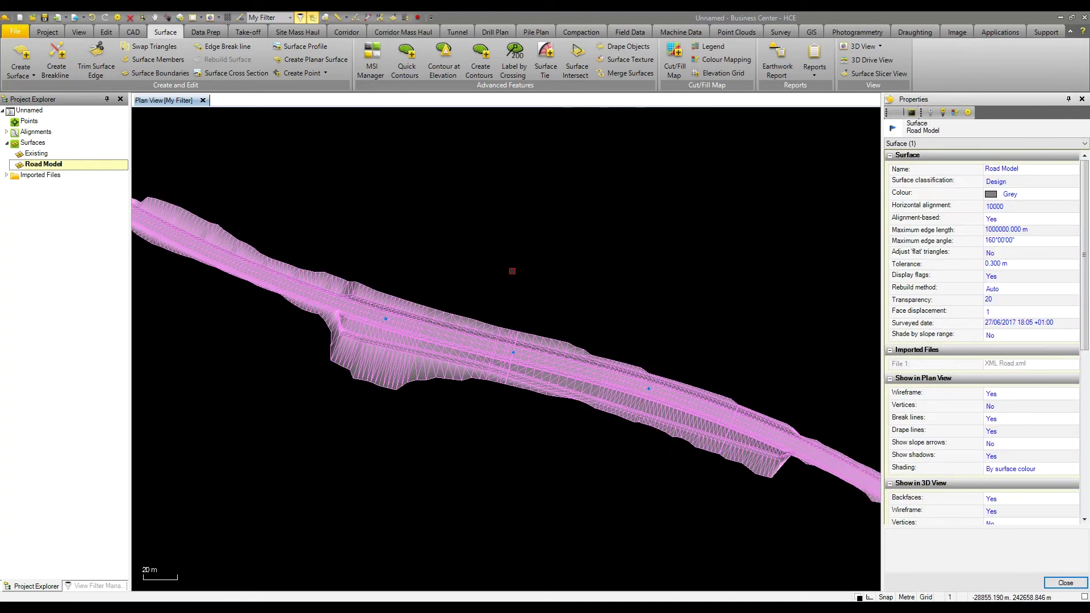
click(1020, 338)
click(1017, 346)
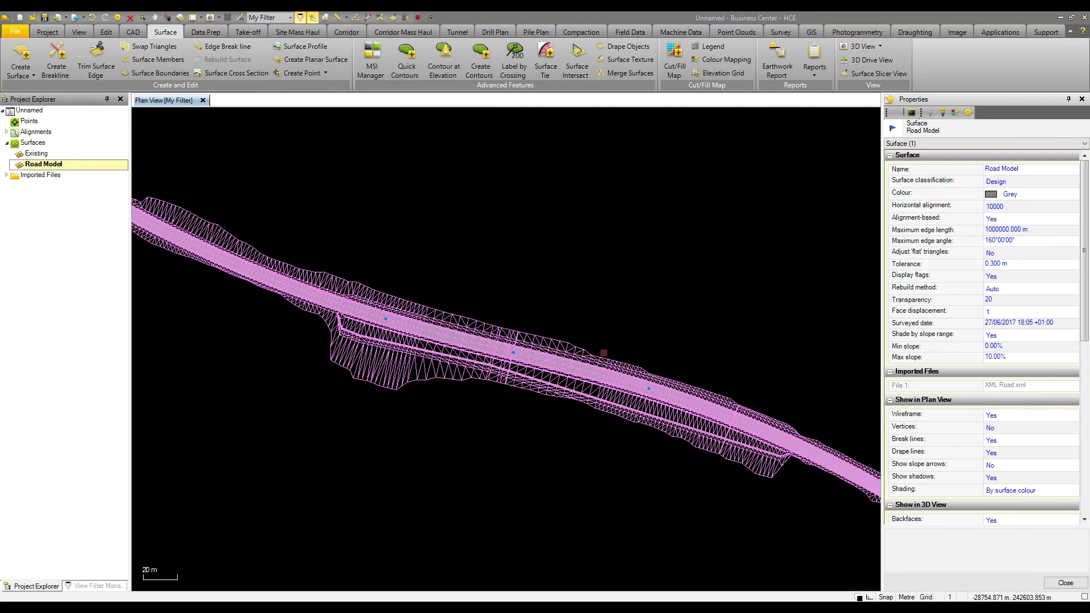
key(Escape)
scroll(553, 319, up, 4)
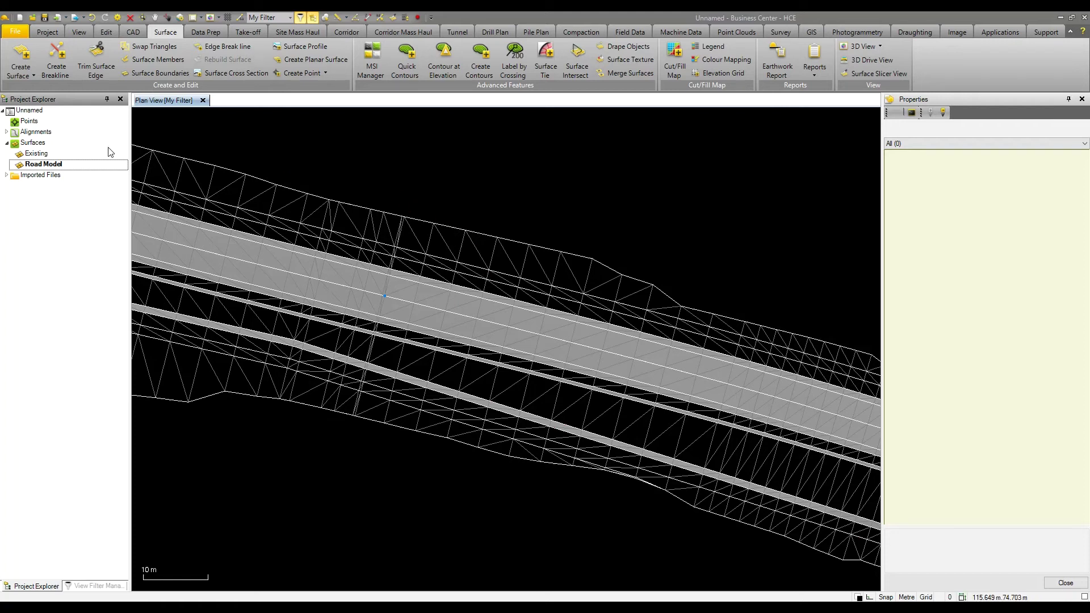
Show slope arrows for the Road Model surface in plan view and deselect the surface.
click(61, 165)
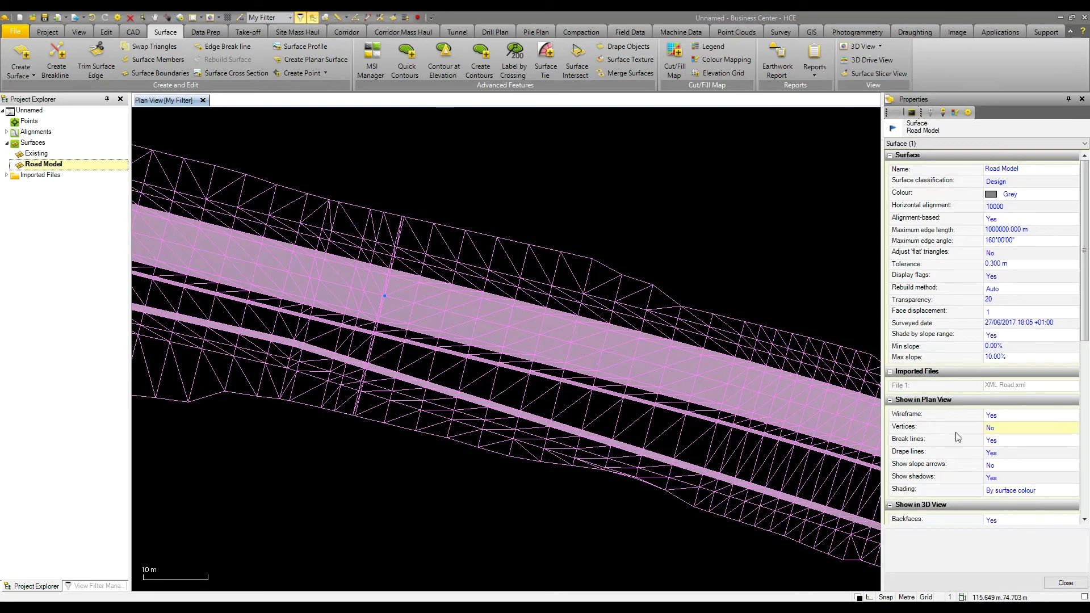
click(1034, 466)
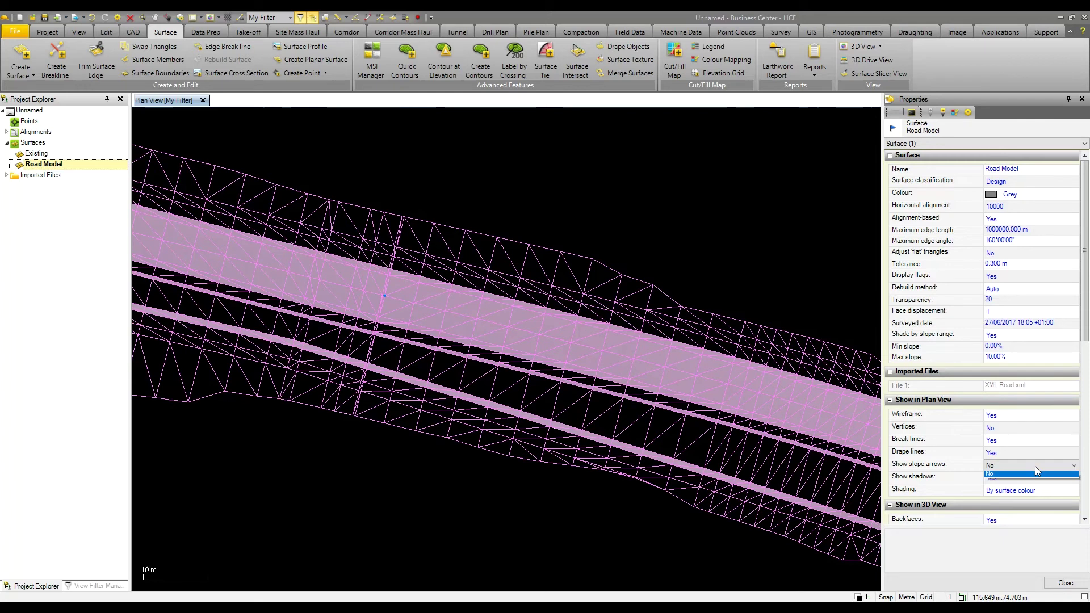
click(1020, 475)
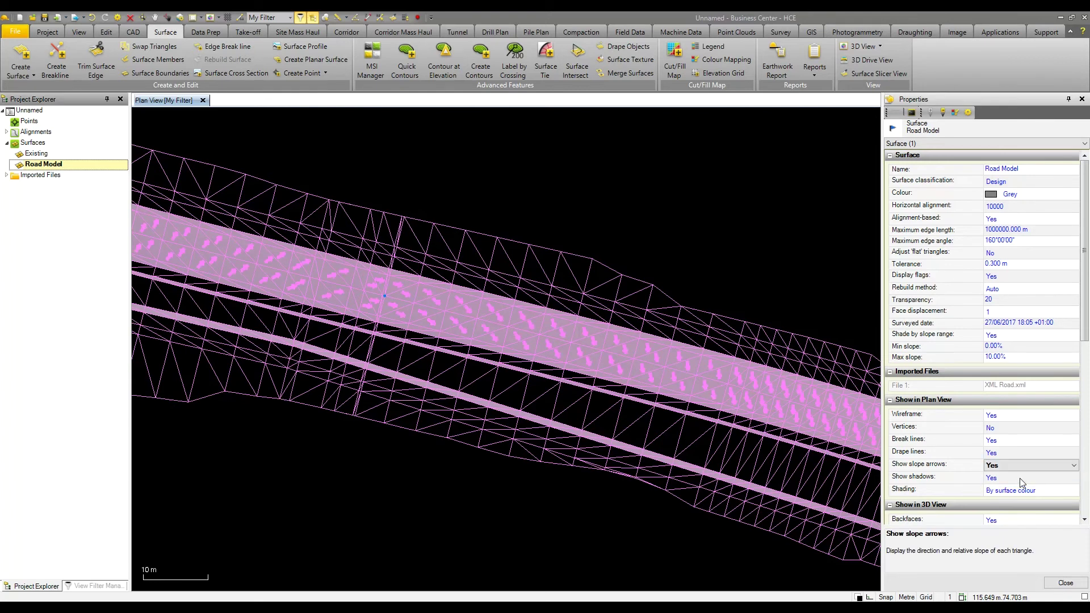
scroll(721, 375, up, 3)
click(666, 177)
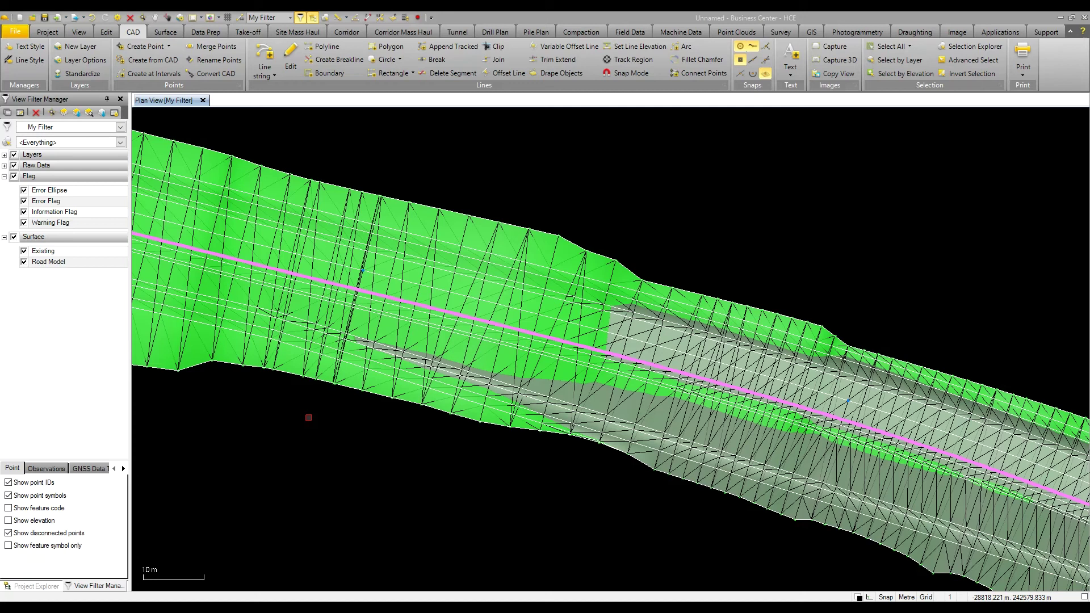
Create grid-only points at 20 m intervals along the selected line down the road, starting at point ID 1000 on layer 0, accepting the projection definition.
click(148, 72)
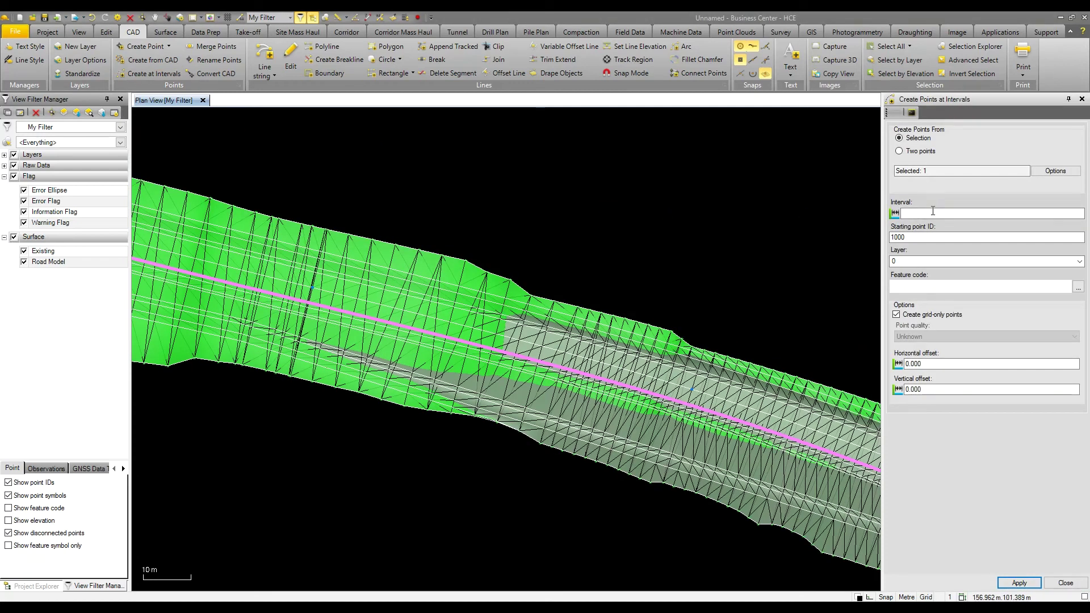
click(932, 213)
text(2)
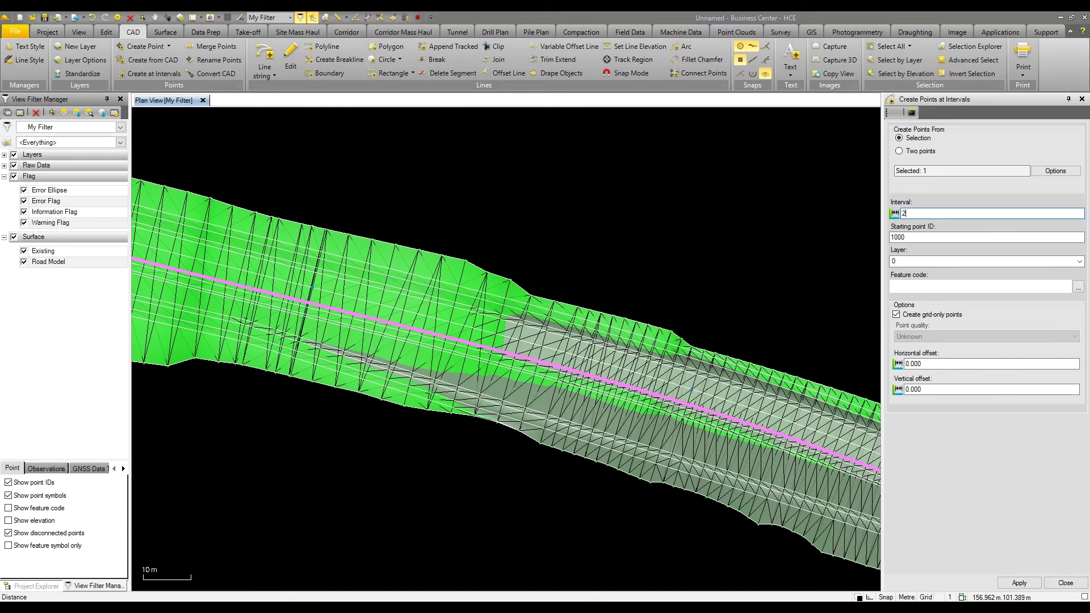
text(0)
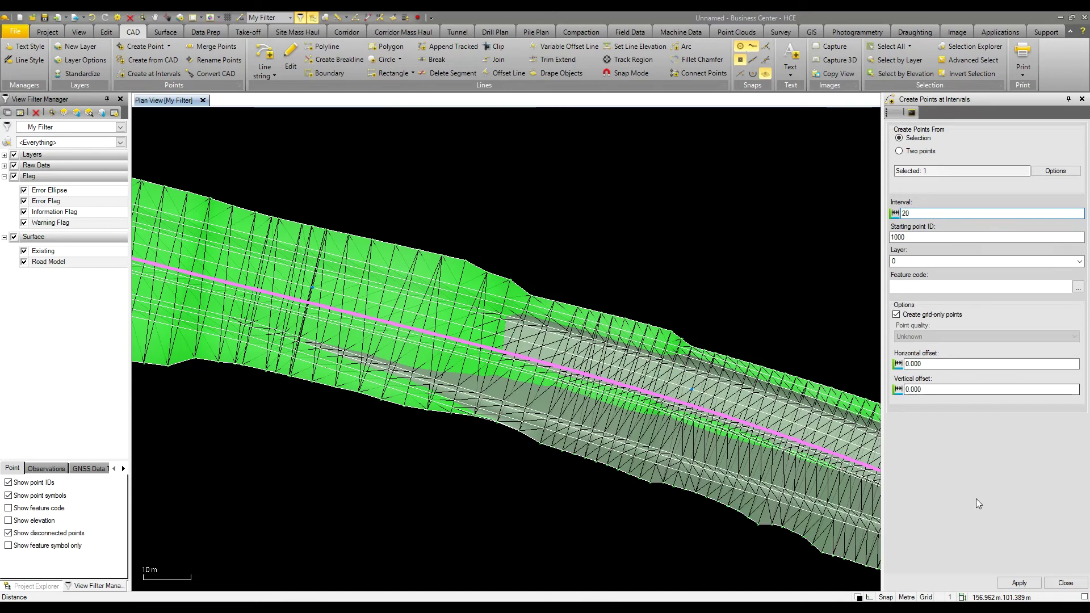
click(1018, 584)
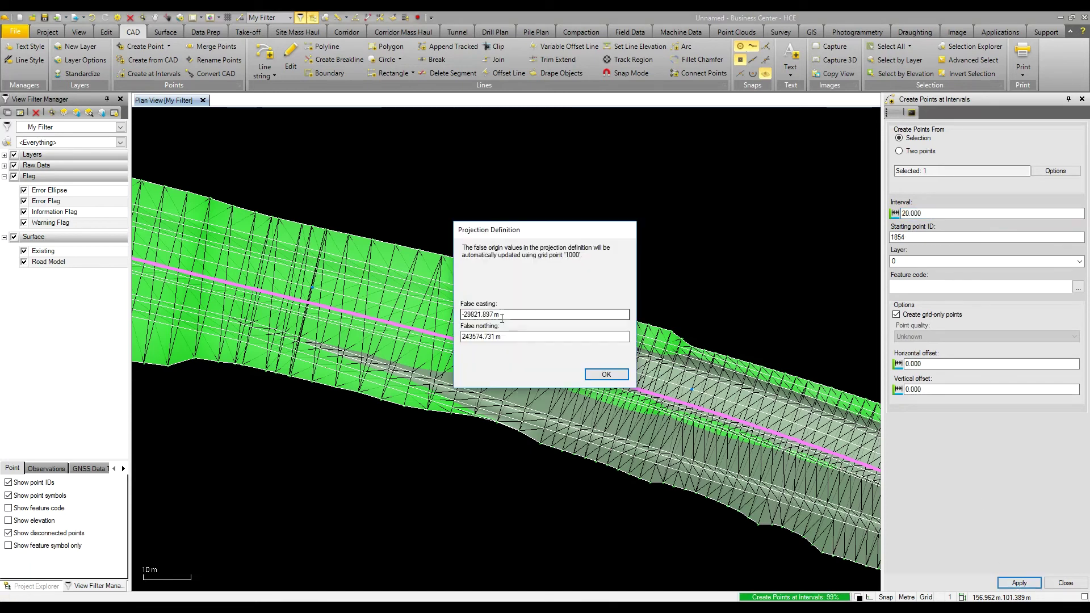
click(620, 369)
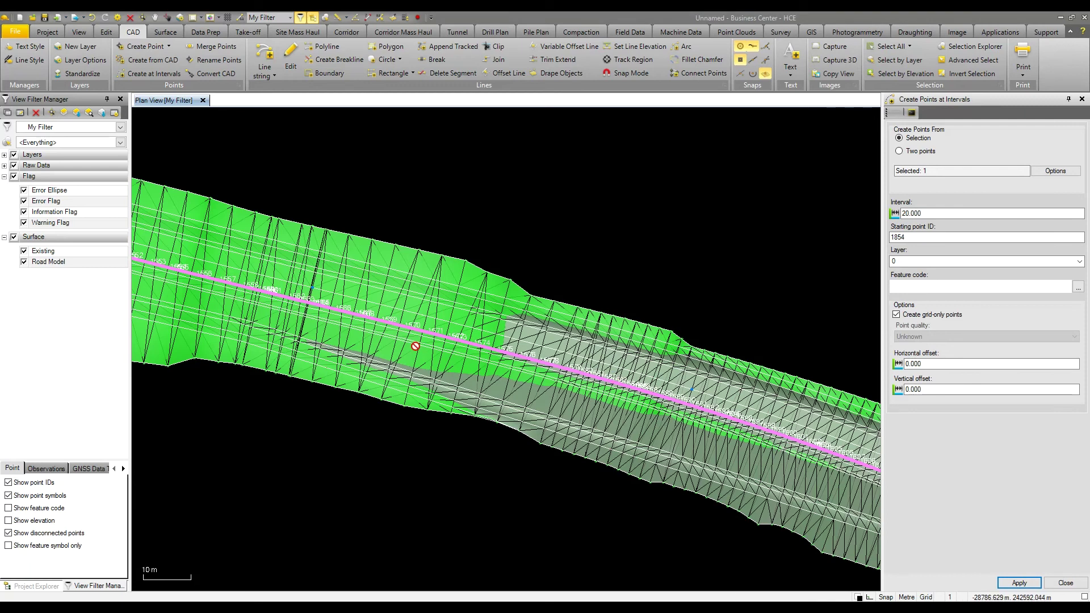
mouse_move(415, 345)
Start the PointsToSurface command, hide all surfaces and select a run of points along the road, from 1558 onward, as its source.
click(912, 112)
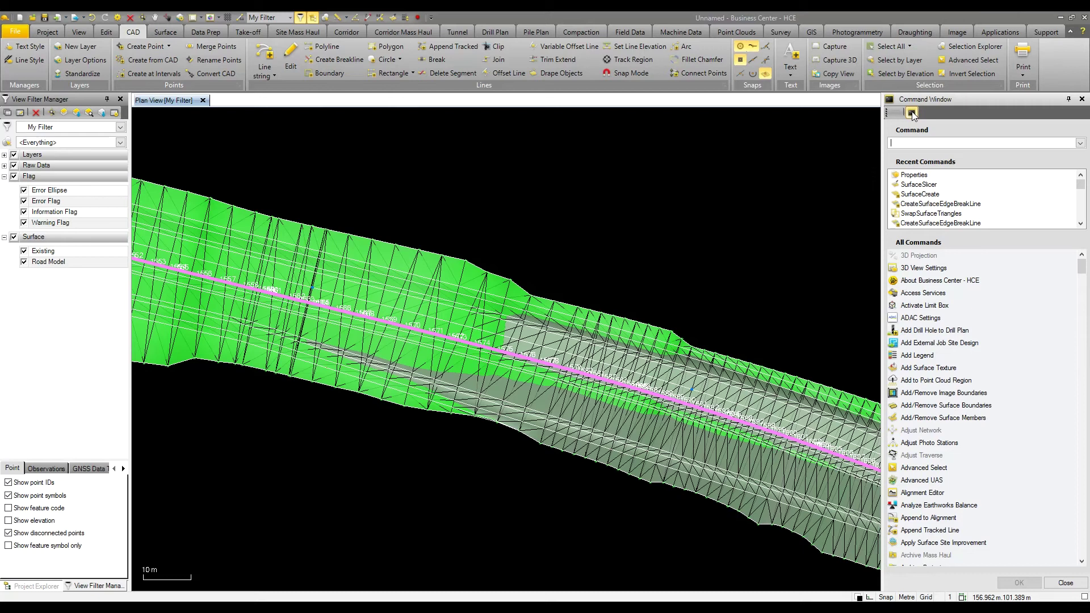
text(poin)
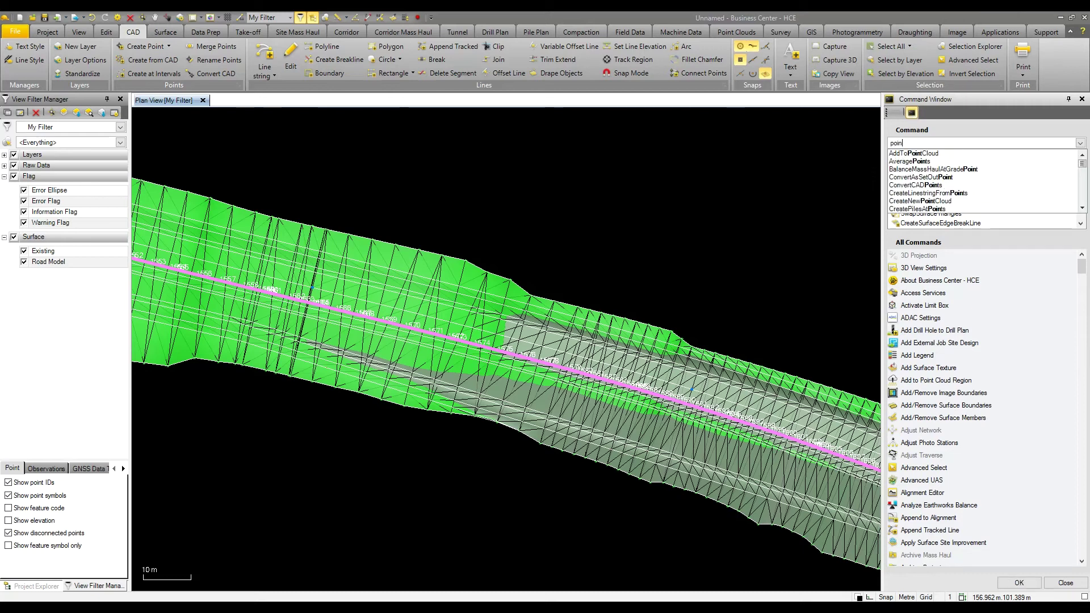
text(tstos)
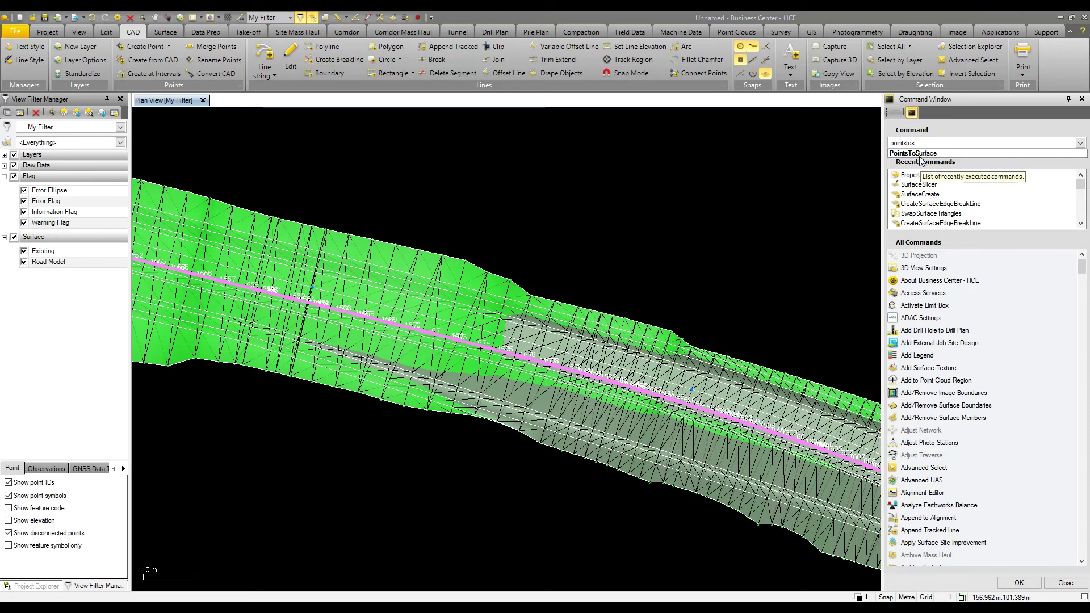
click(913, 154)
key(Return)
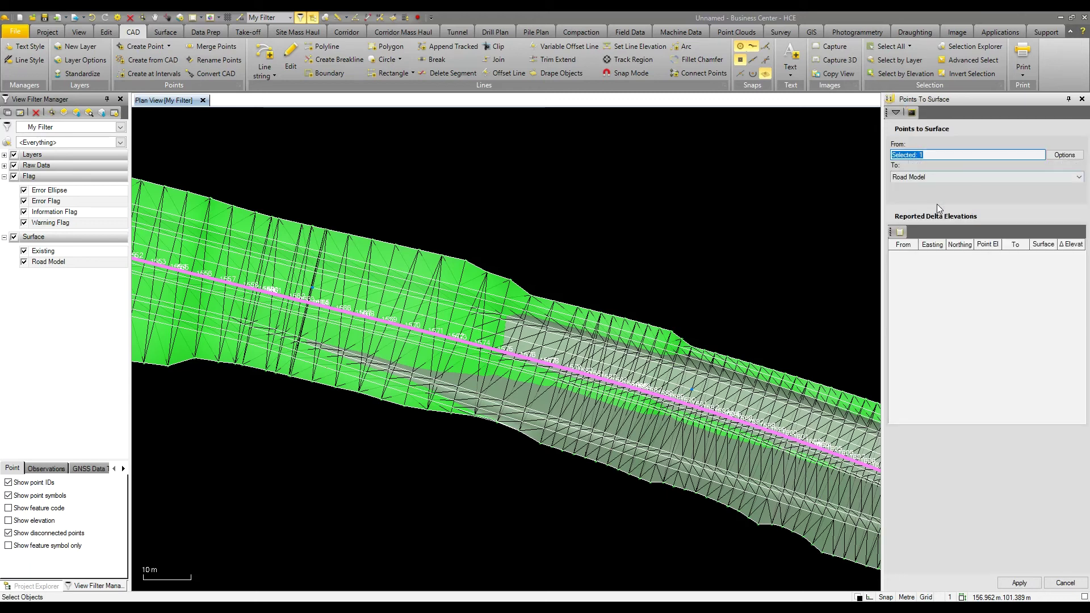
click(14, 237)
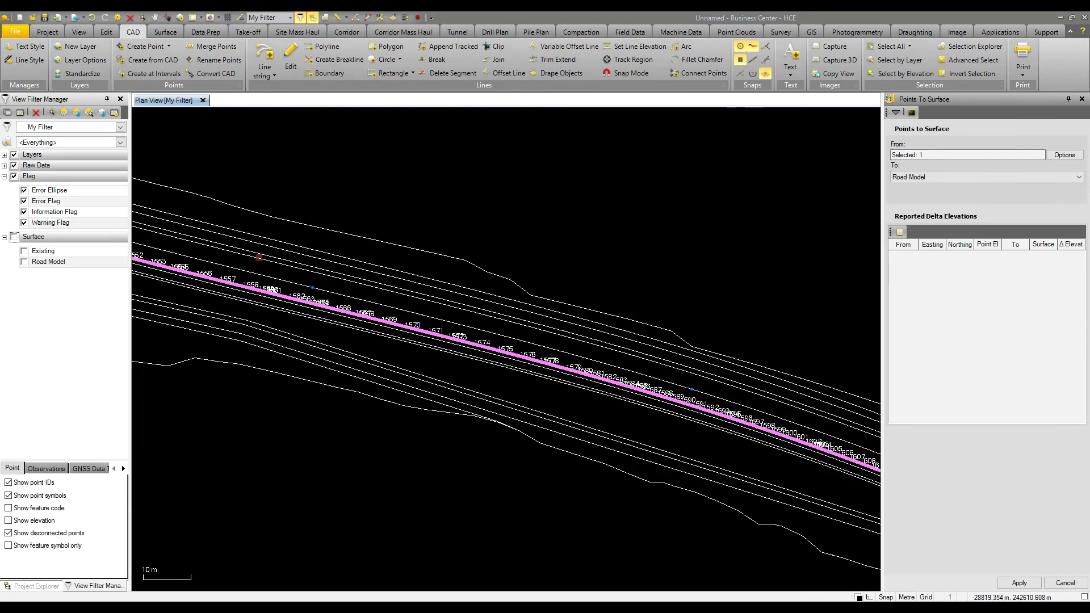
drag(253, 249, 703, 459)
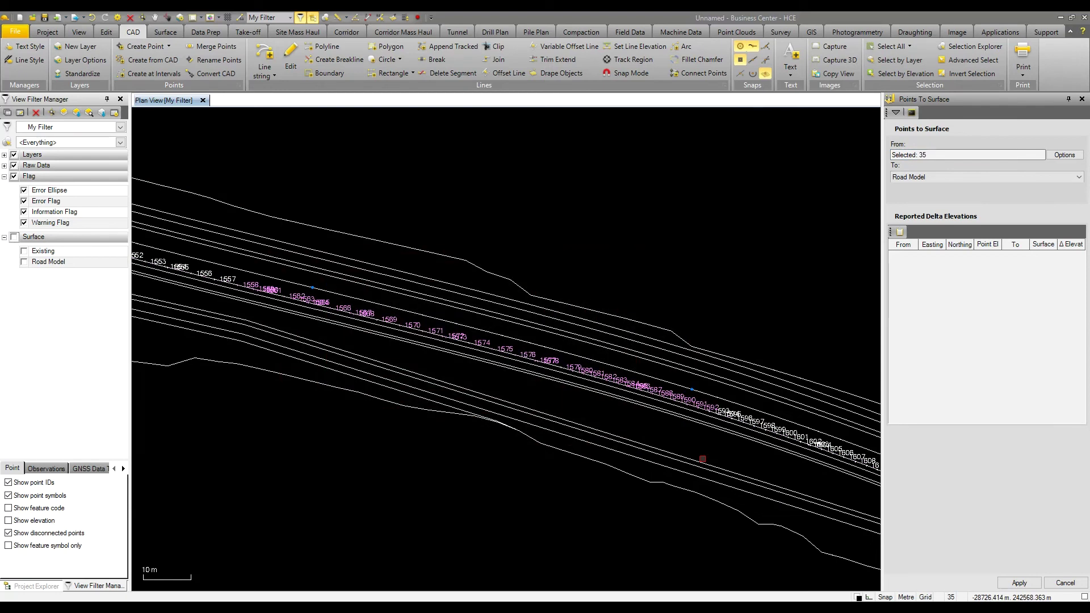
Report the elevation differences between the selected road points and the Existing surface, and look through the reported list.
click(976, 179)
click(963, 186)
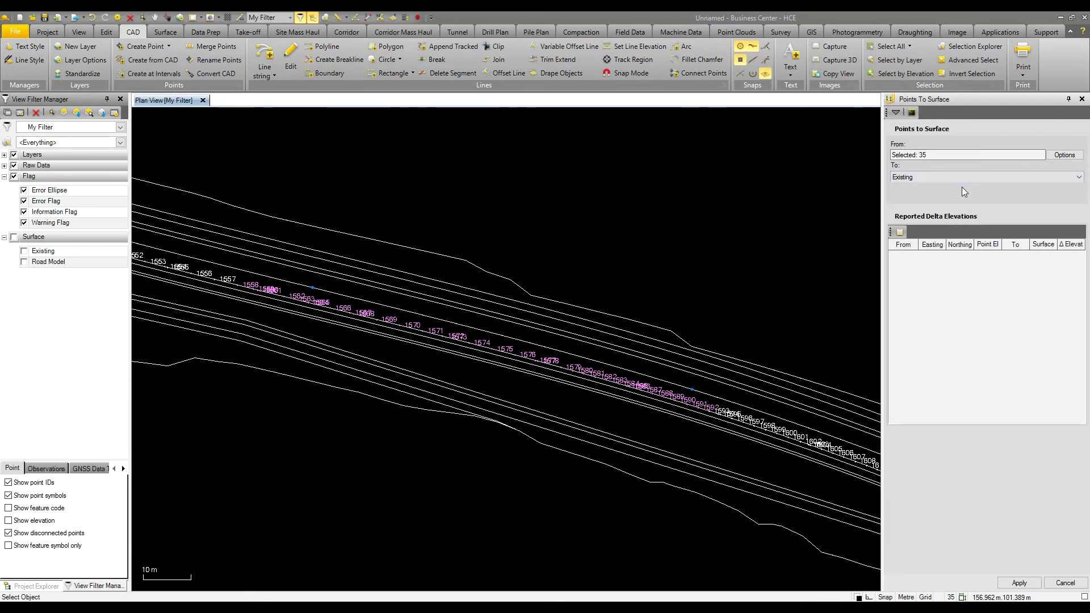
click(1019, 583)
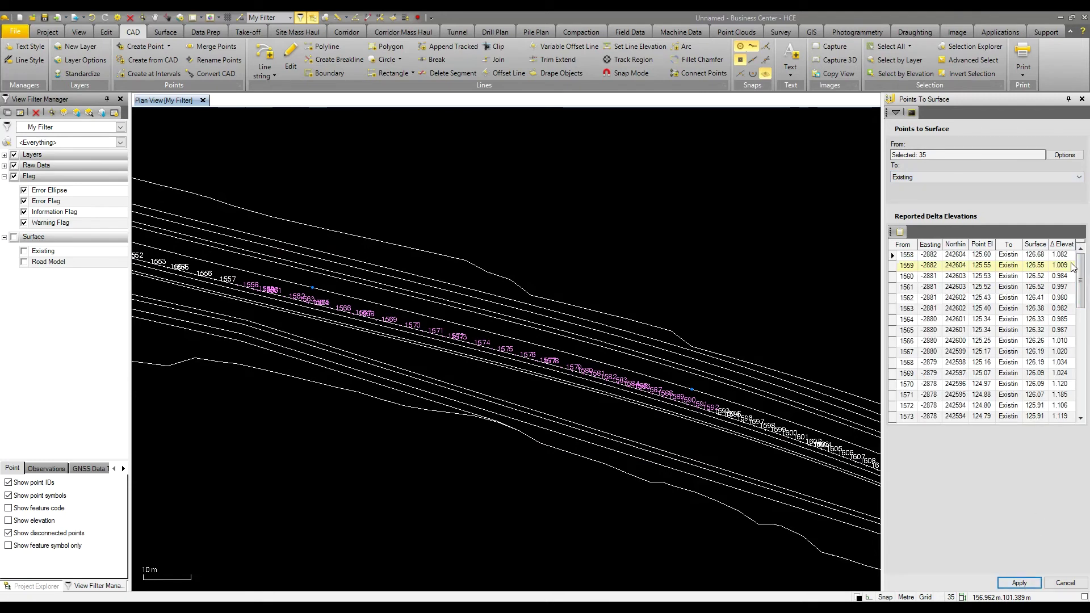
drag(1080, 284, 1078, 338)
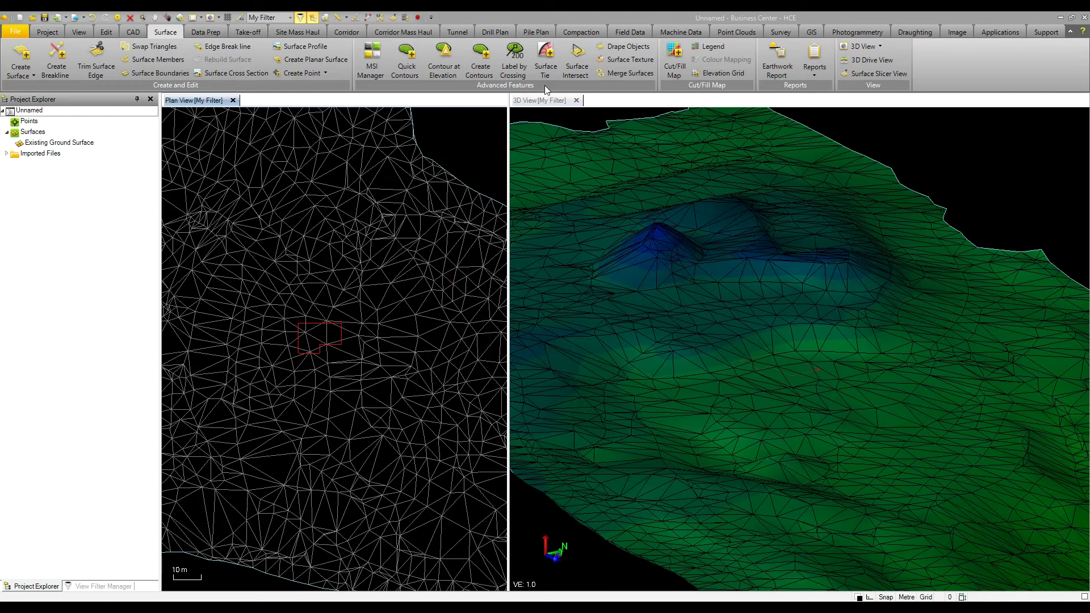
Start a surface tie named Pad Tie and assign it to a new blue layer named Tie.
click(546, 54)
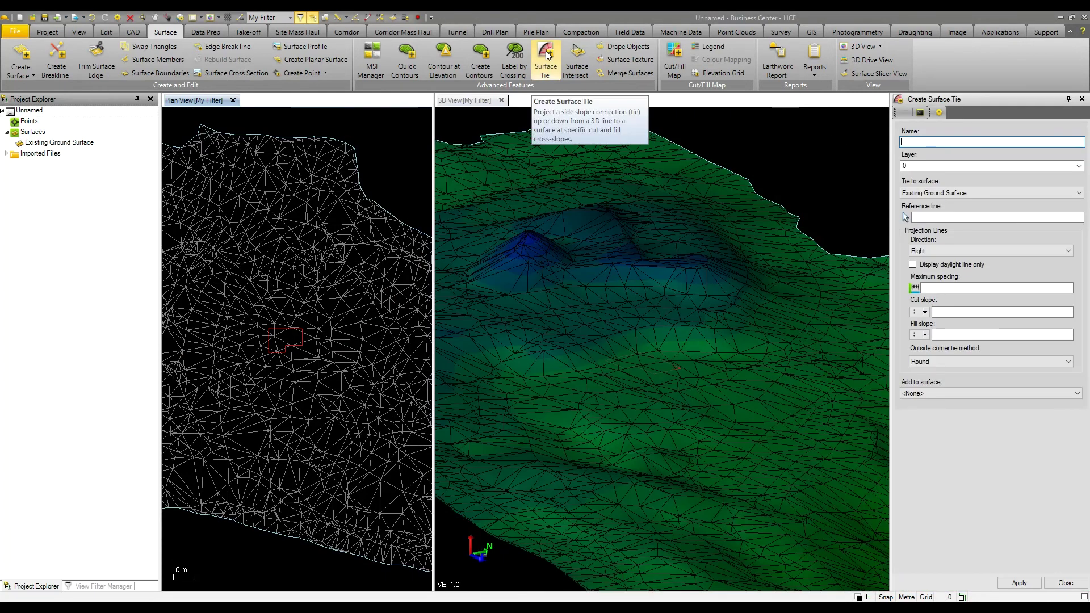
text(Pad Tie)
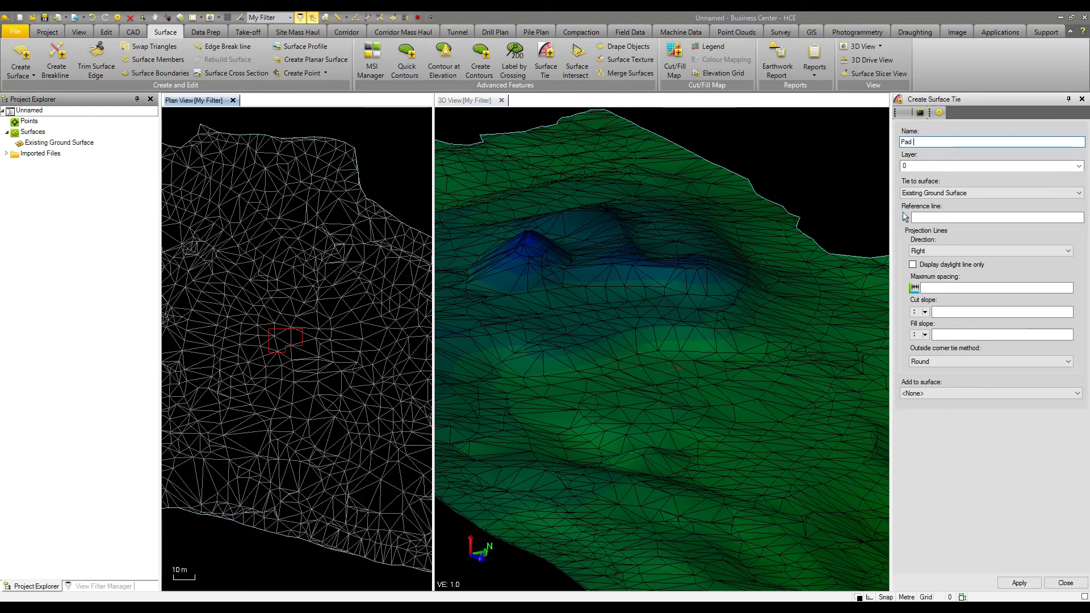
click(907, 165)
click(907, 166)
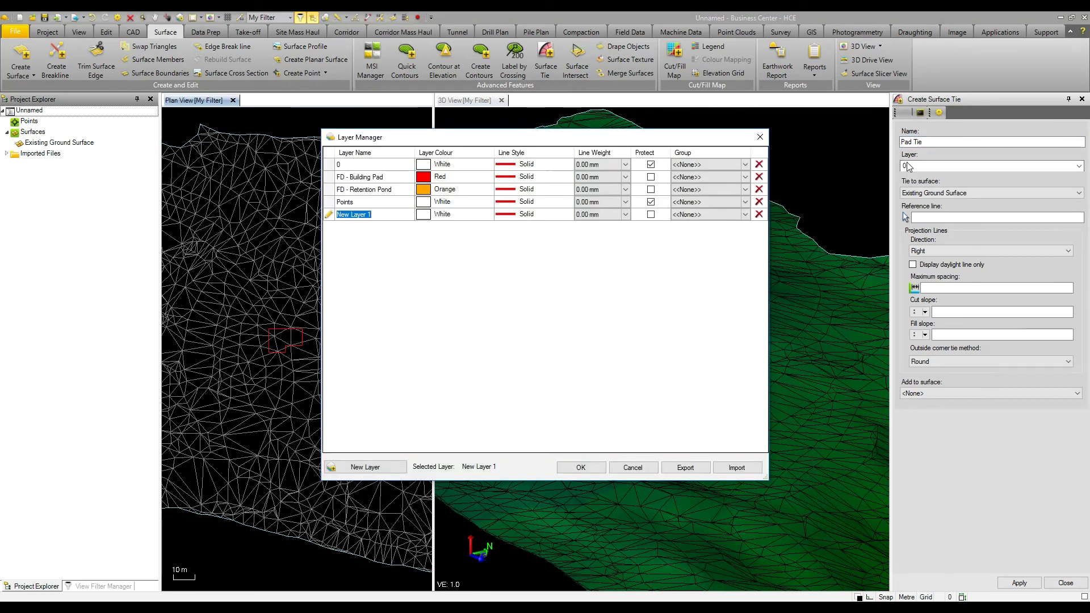
key(b)
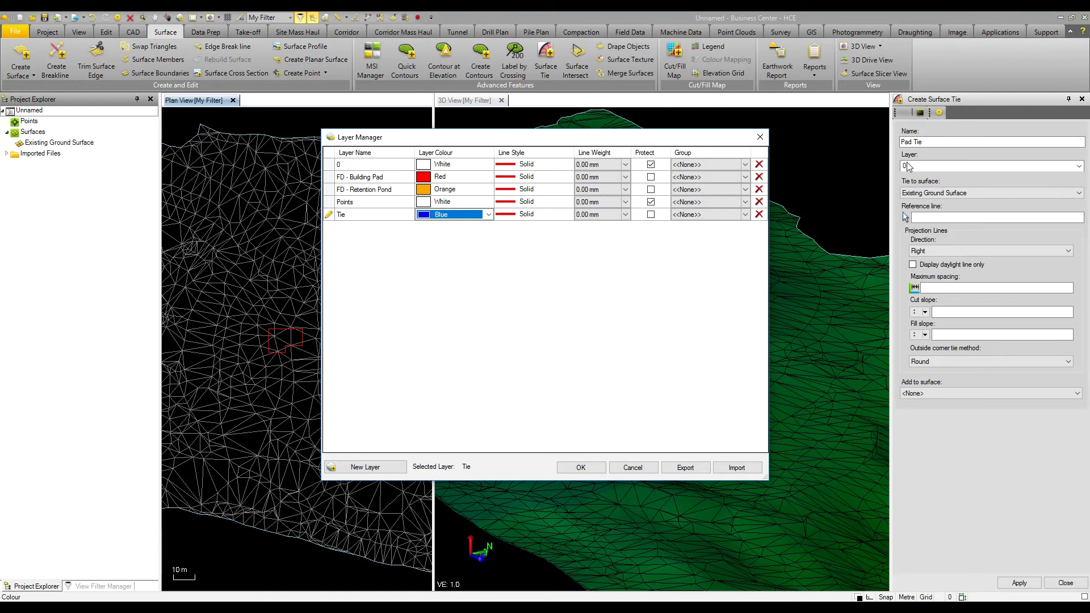
click(585, 466)
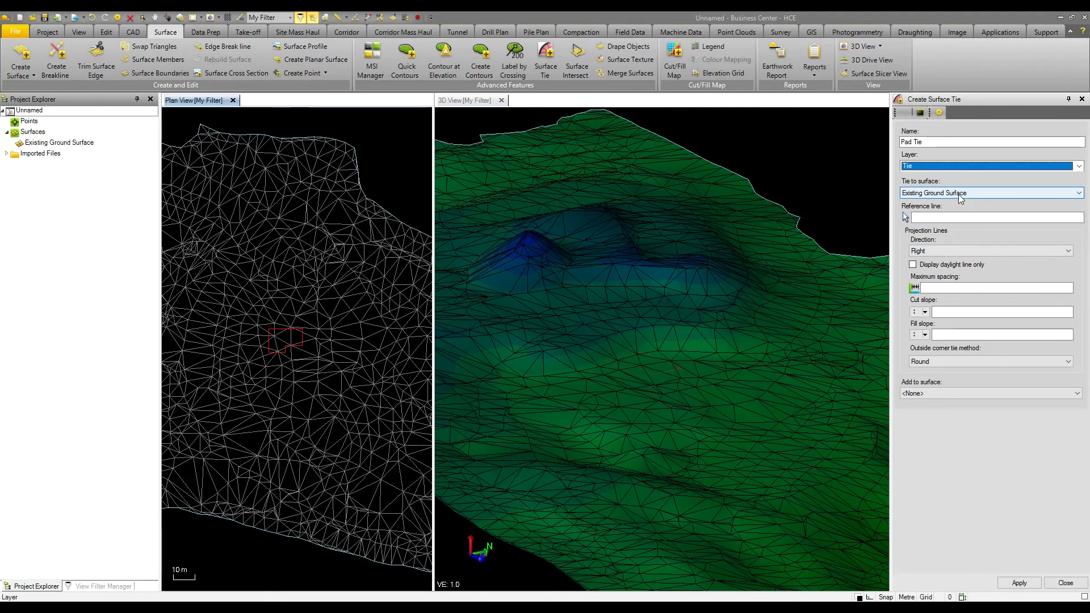
Use the Building Pad line string as the tie's reference line, with the projection direction Right.
click(965, 218)
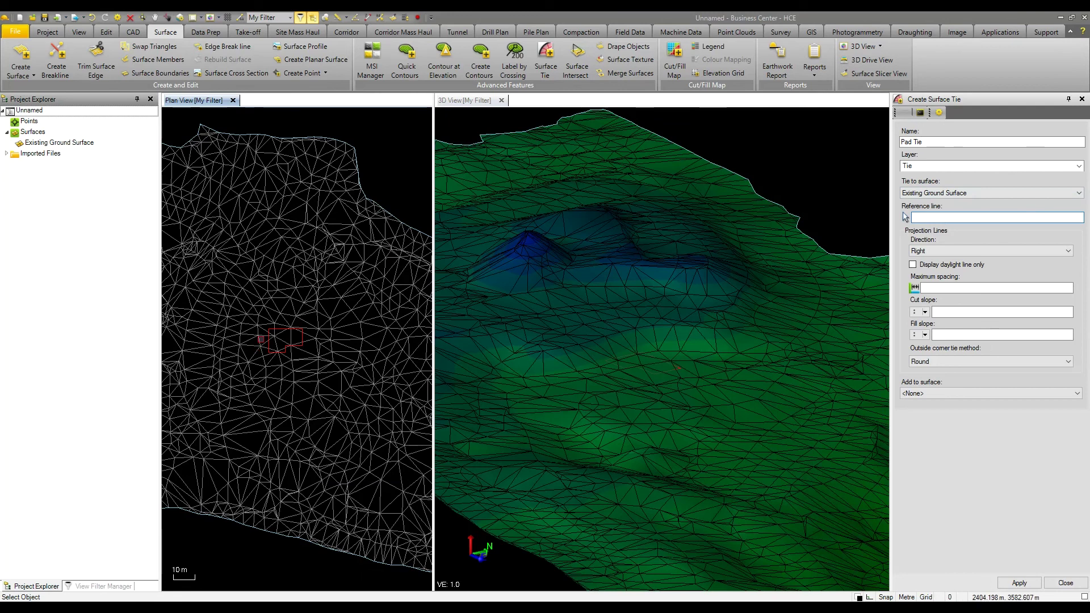
scroll(272, 329, up, 5)
click(266, 327)
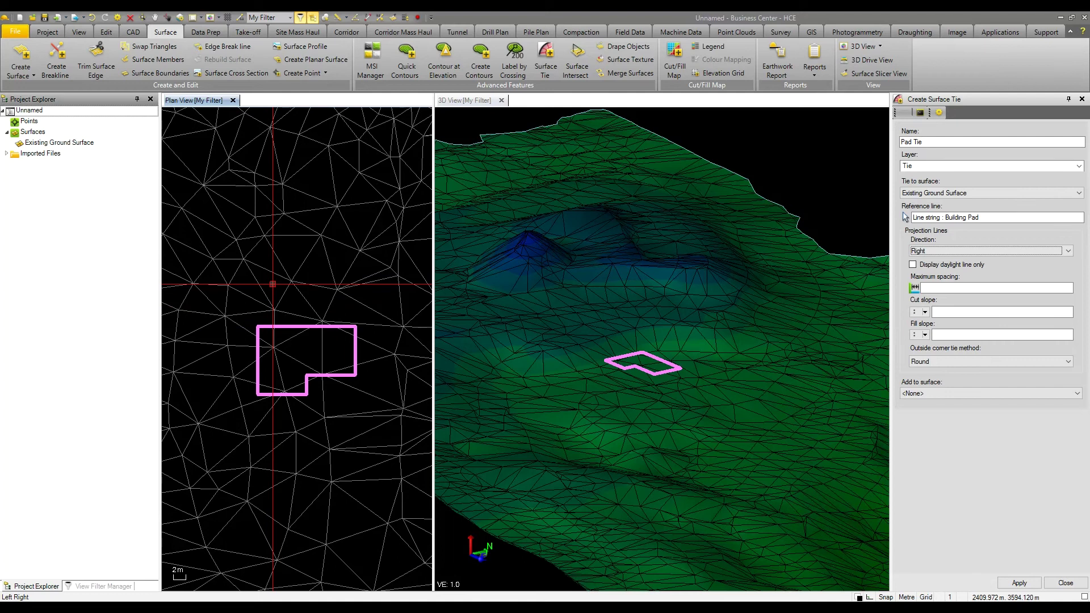
key(Tab)
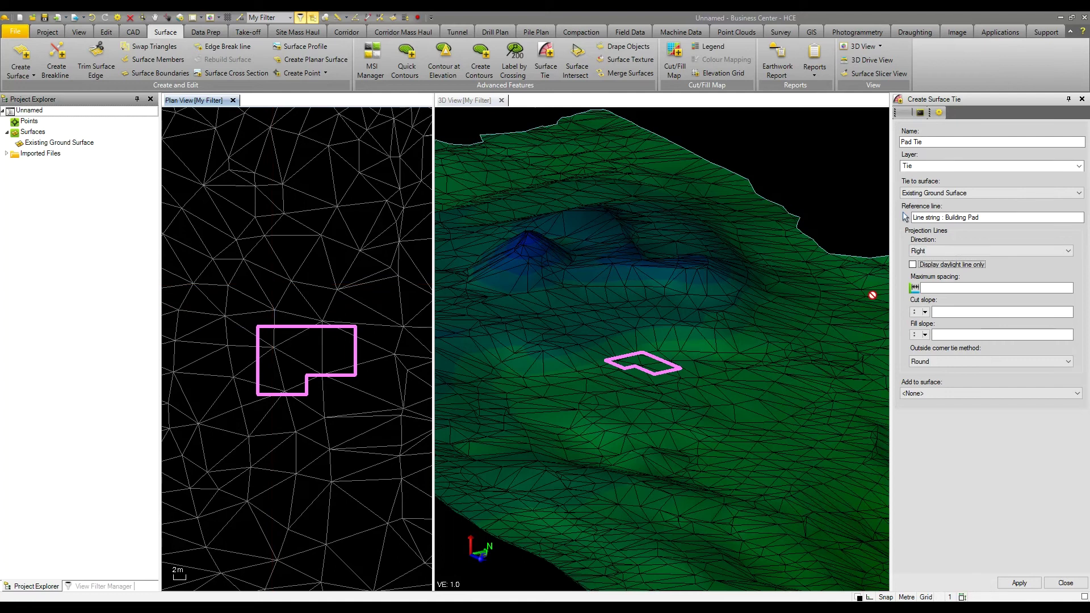
Create the surface tie with a maximum spacing of 1, a cut slope of 1:2, a fill slope of 1:1 and round outside corners.
click(935, 287)
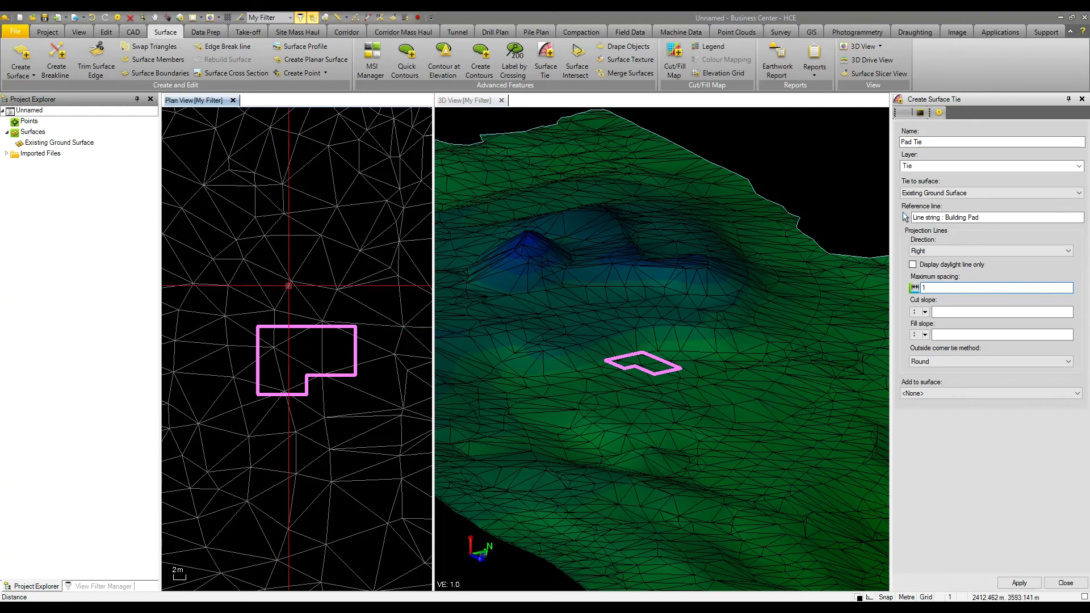
click(958, 312)
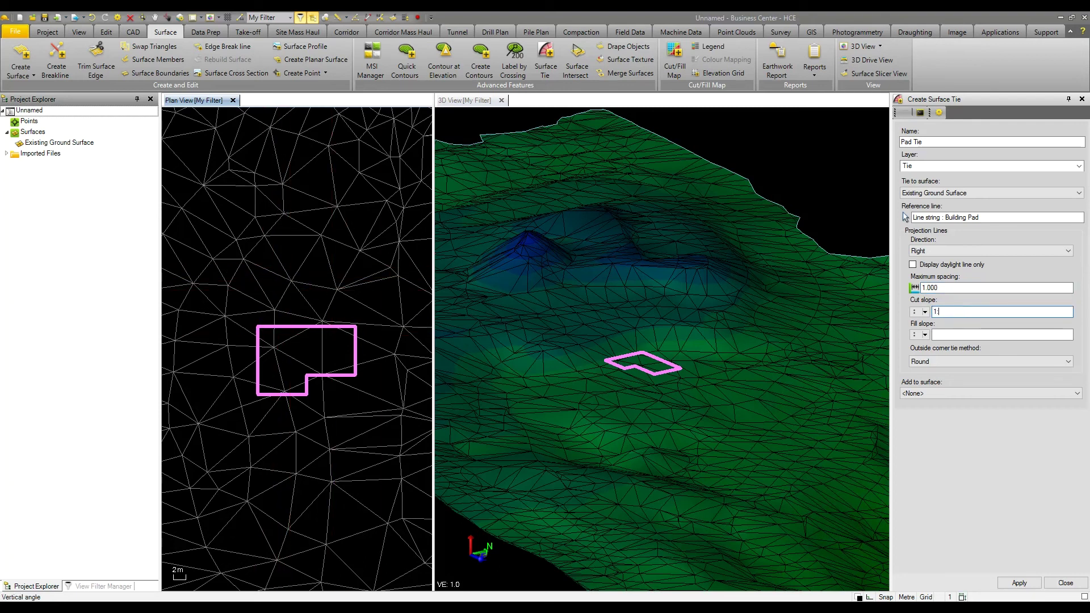
text(2)
key(Tab)
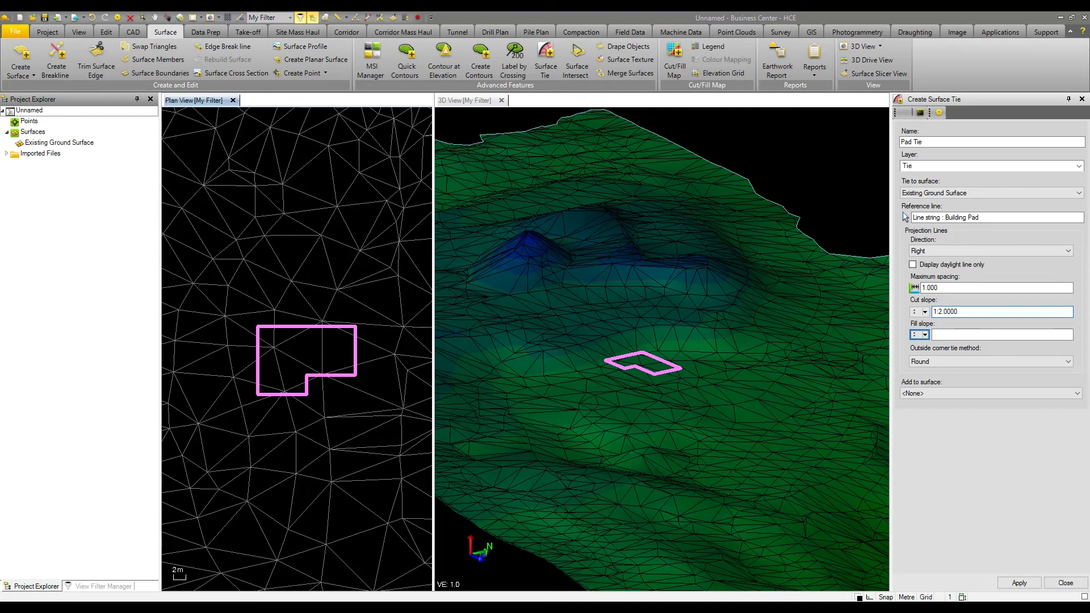
key(Tab)
text(1)
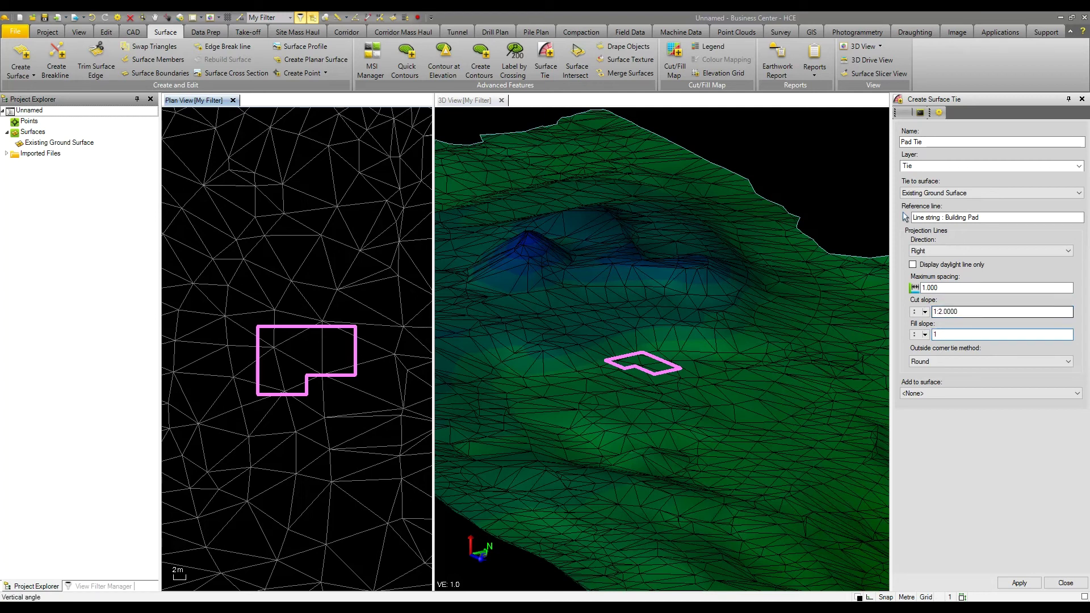
key(Tab)
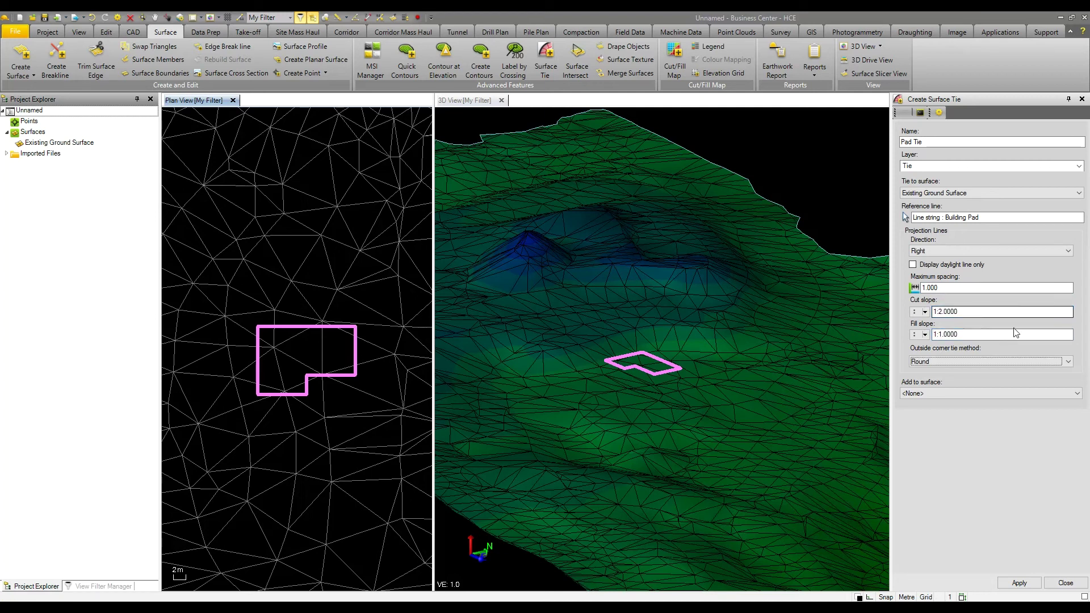
click(1013, 361)
click(1013, 361)
click(1020, 583)
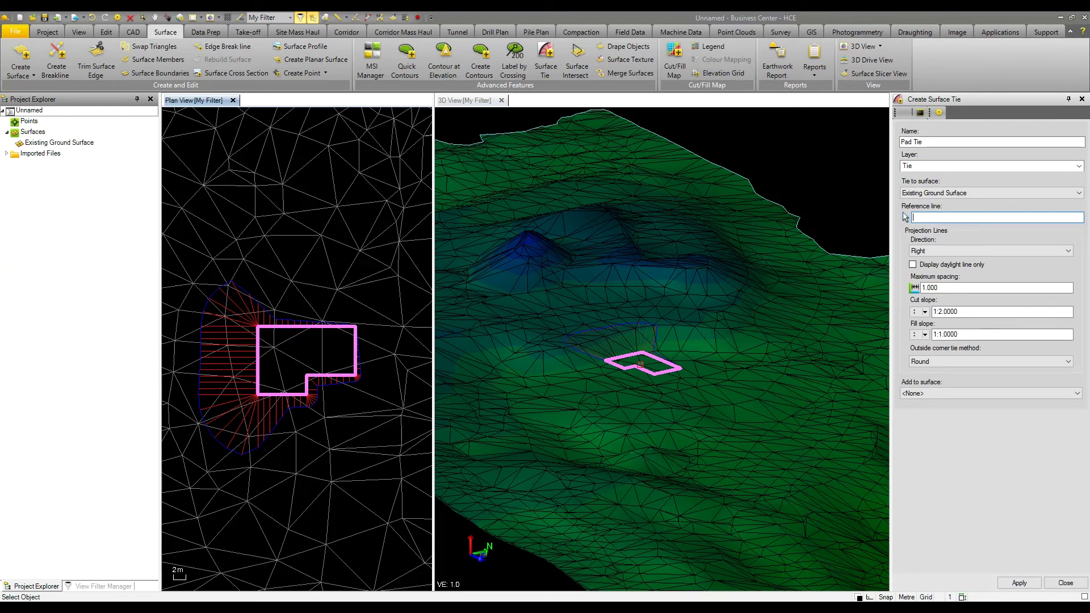
Move the Building Pad line string about 30 m east across the existing ground and inspect the updated tie in plan and 3D.
click(106, 32)
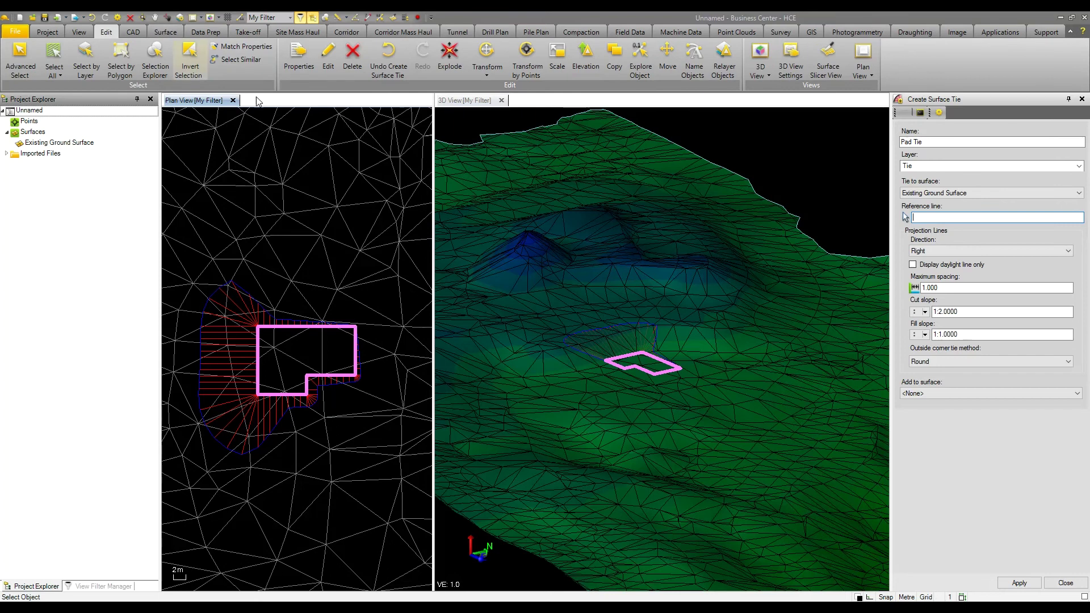
click(667, 59)
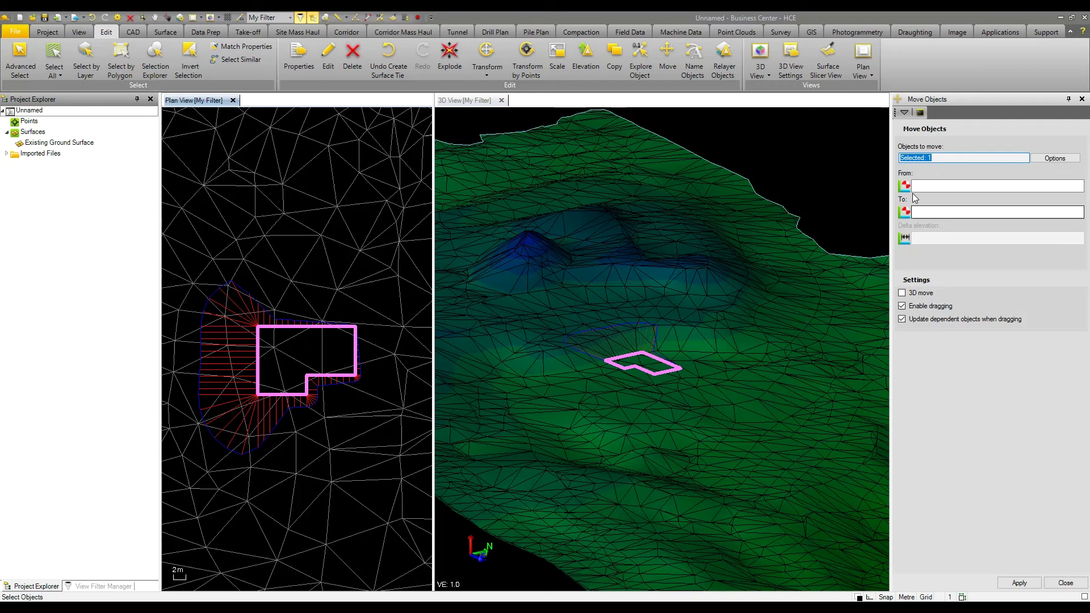
click(931, 187)
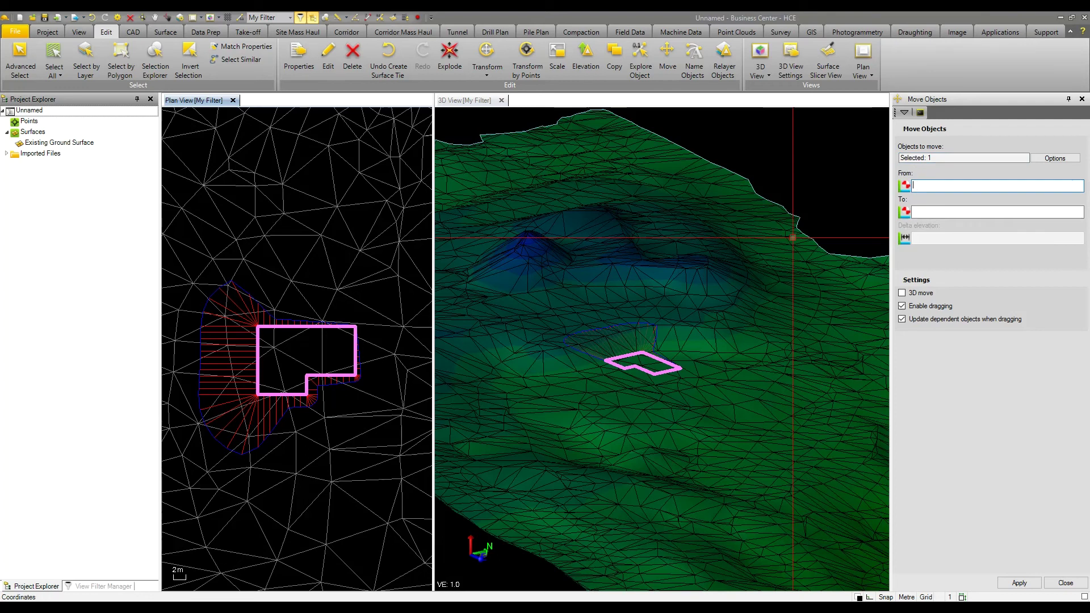
scroll(347, 331, down, 3)
click(348, 335)
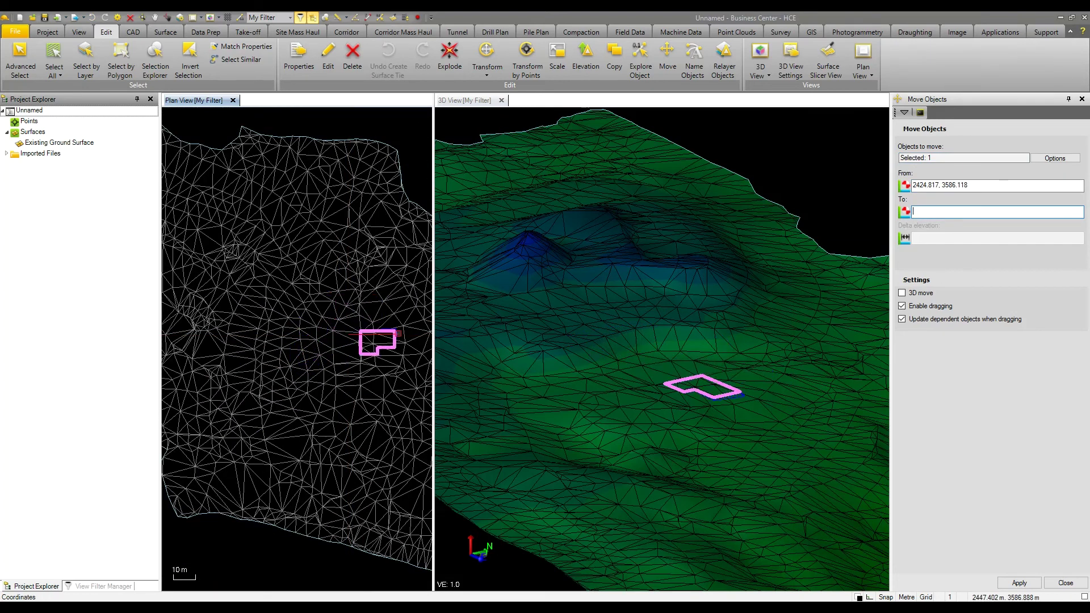
middle_drag(397, 333, 277, 333)
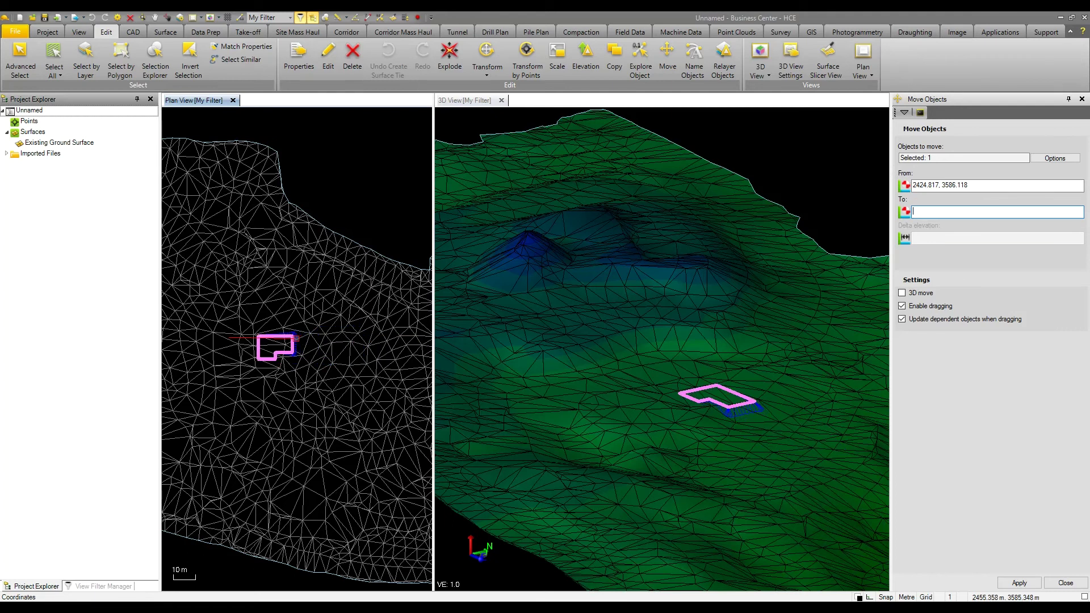
click(295, 338)
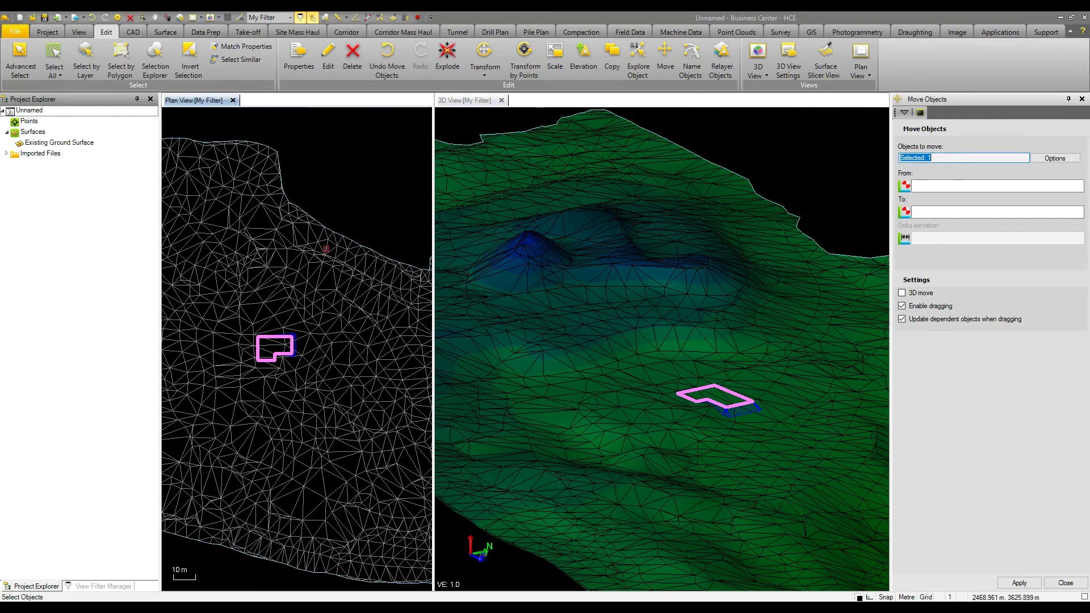
scroll(302, 369, up, 5)
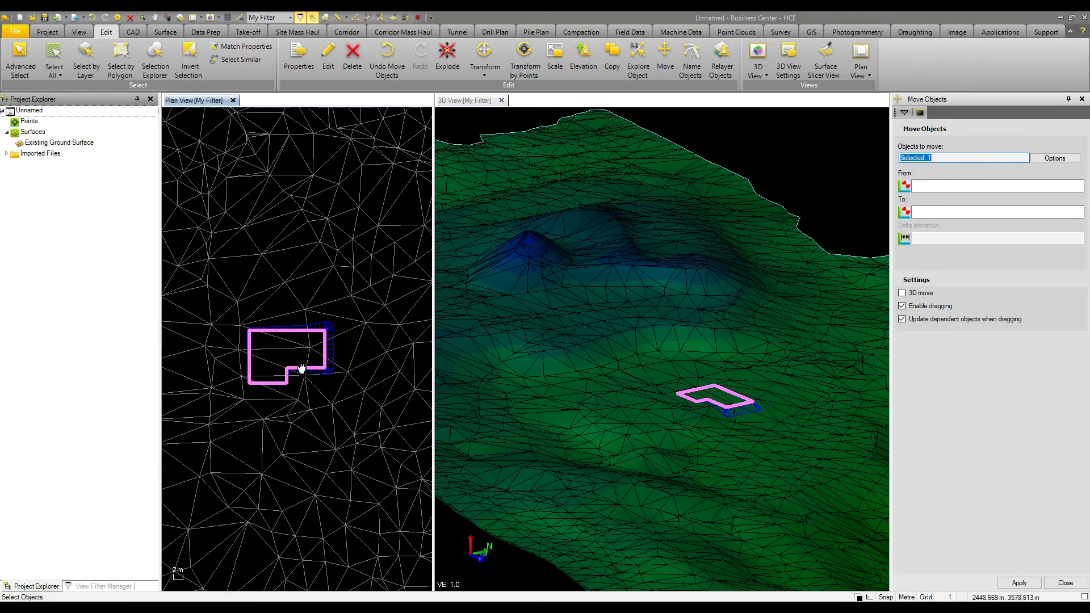
middle_drag(301, 369, 309, 373)
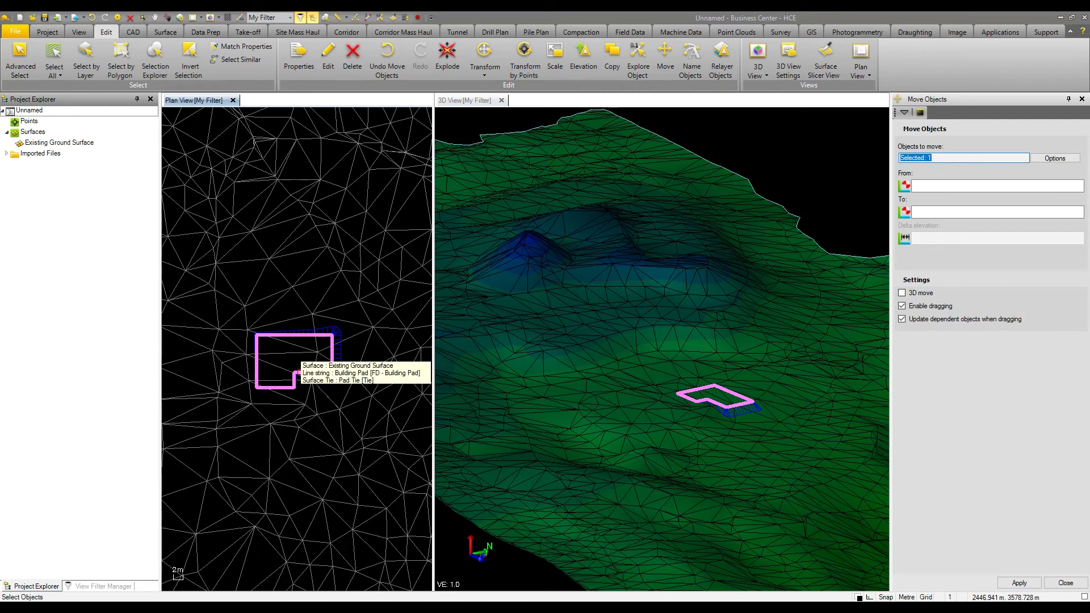
scroll(682, 375, up, 5)
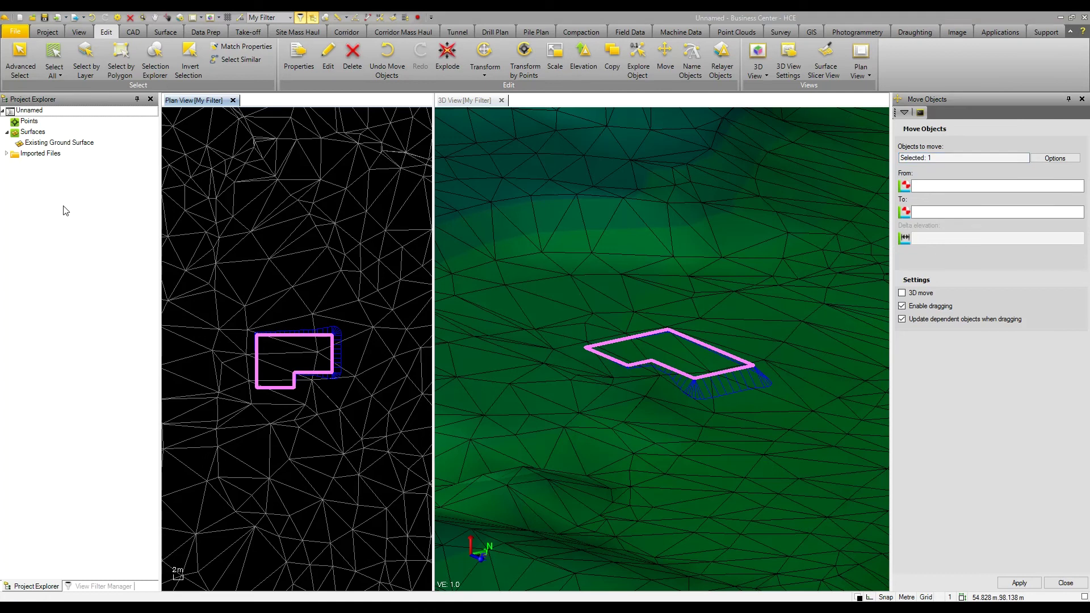
Start a new surface named Pad and classify it as Design.
click(169, 35)
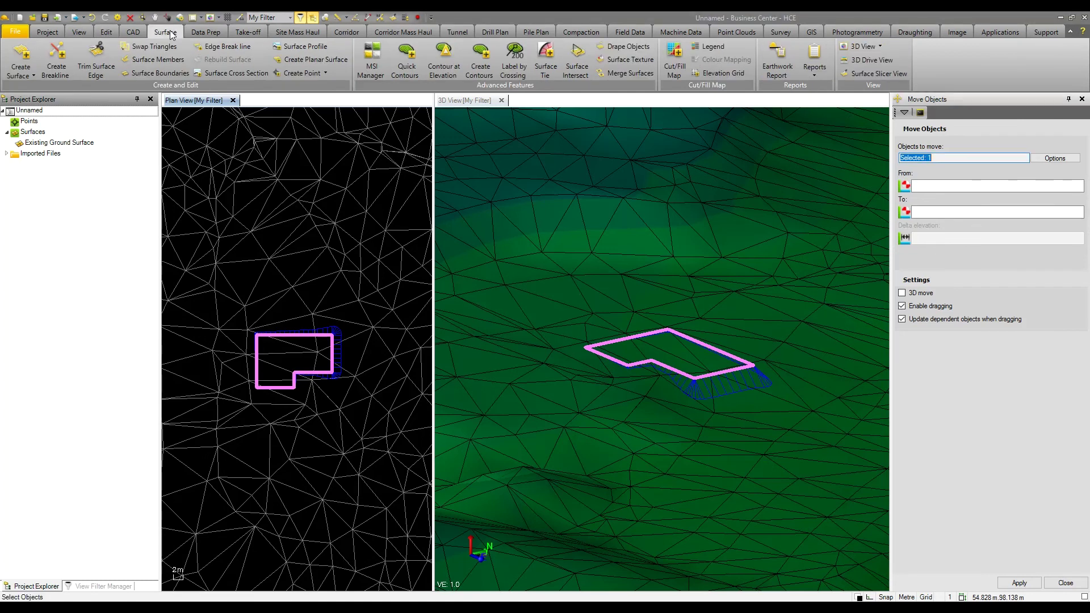
click(21, 54)
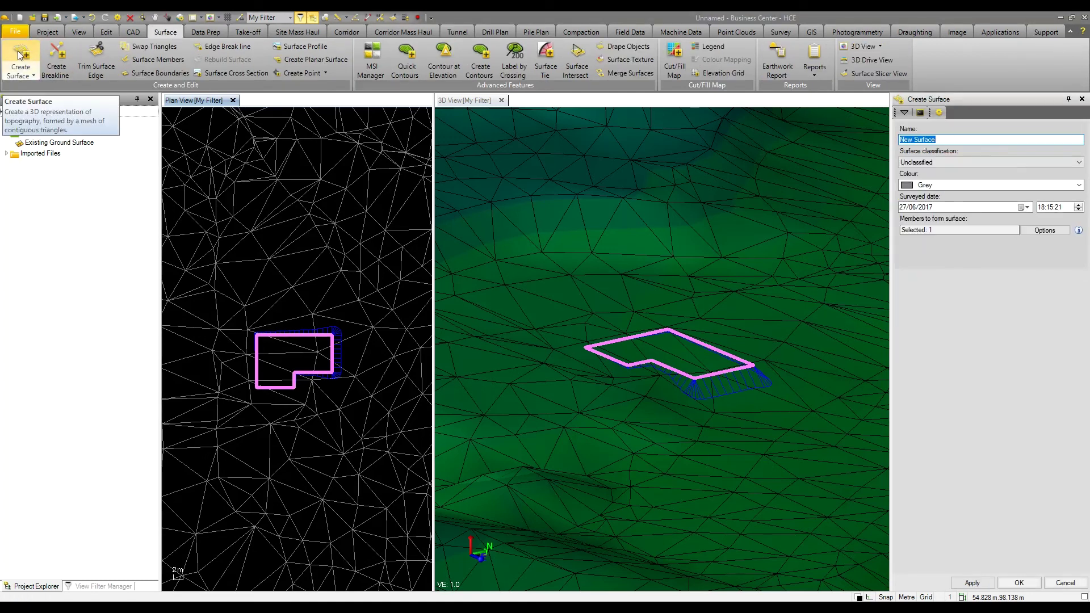
text(Pad)
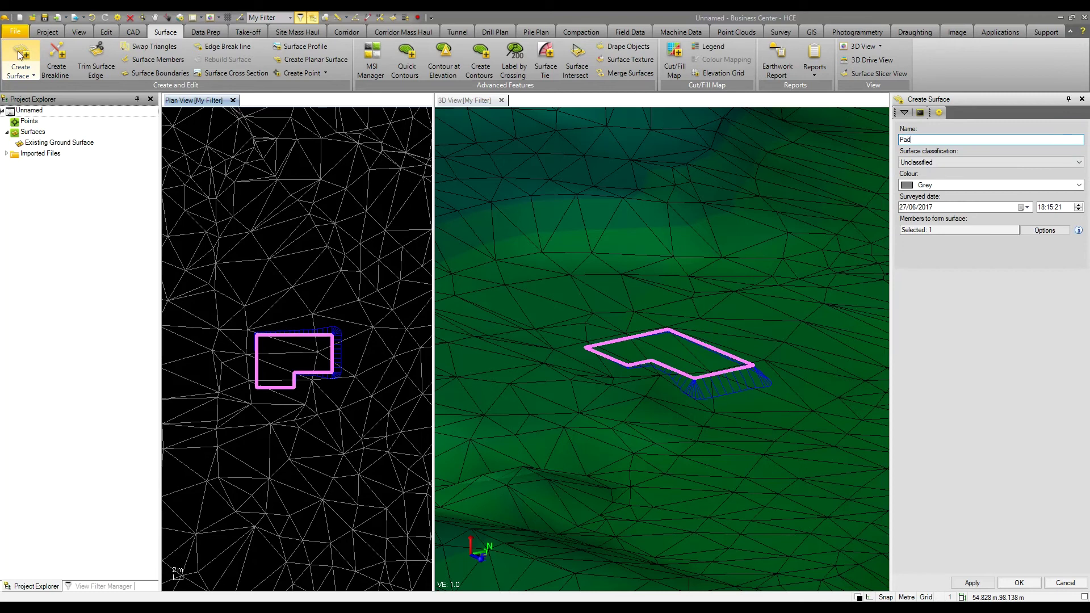
key(Tab)
key(Down)
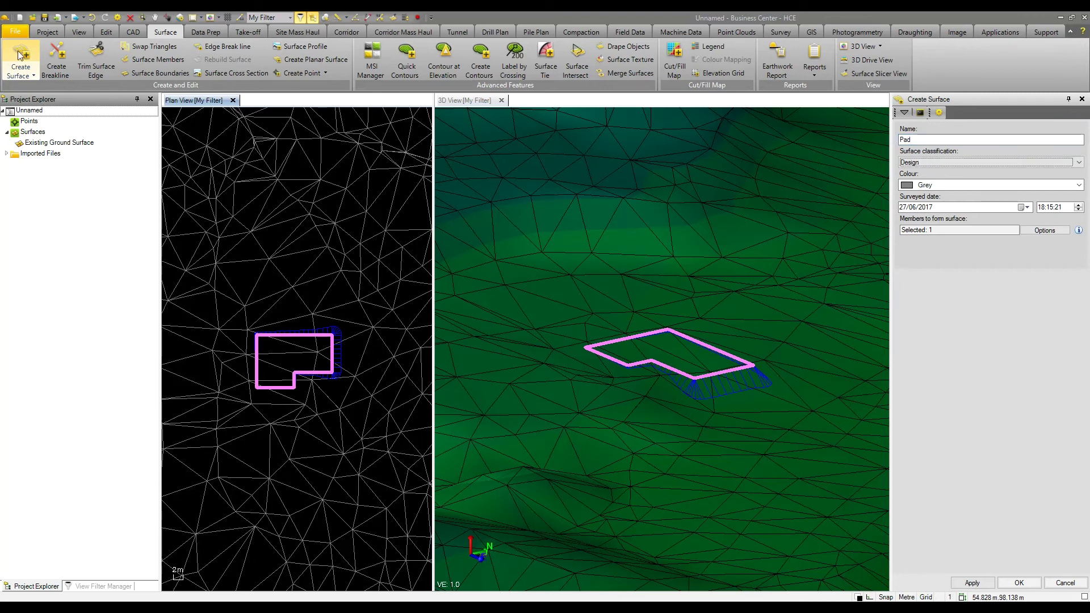
key(Tab)
Add the pad's surface tie to the selected Building Pad line string as surface members and create the Pad surface.
click(959, 230)
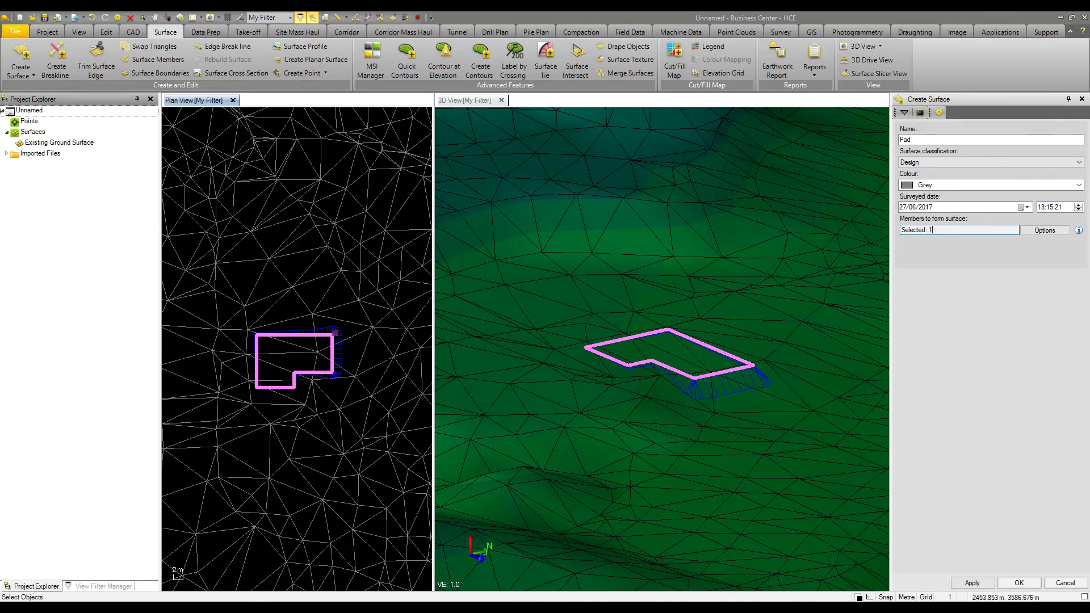
click(336, 332)
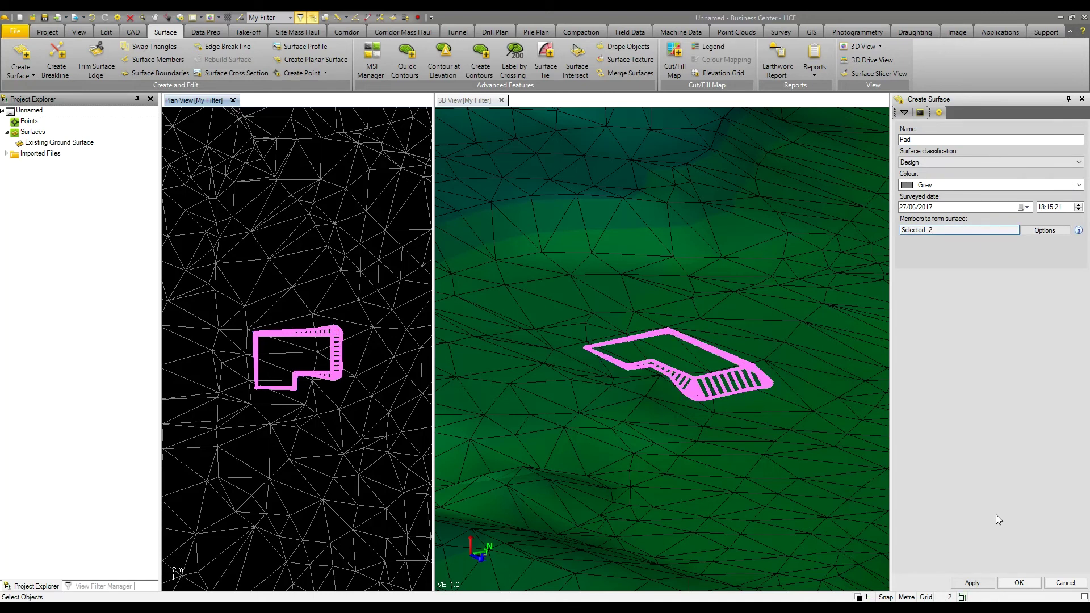
click(1019, 583)
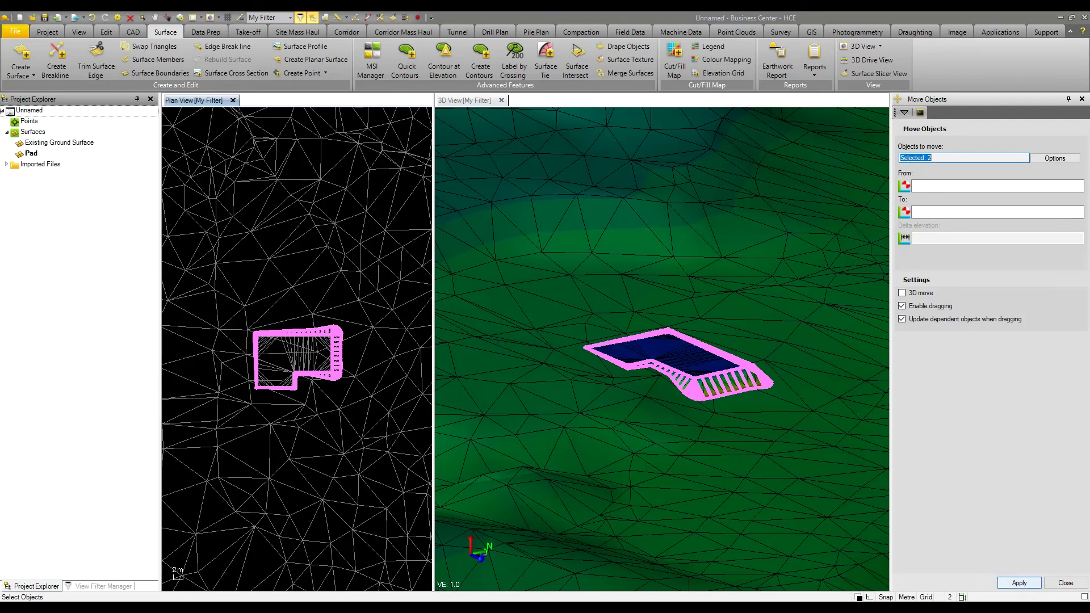
click(372, 366)
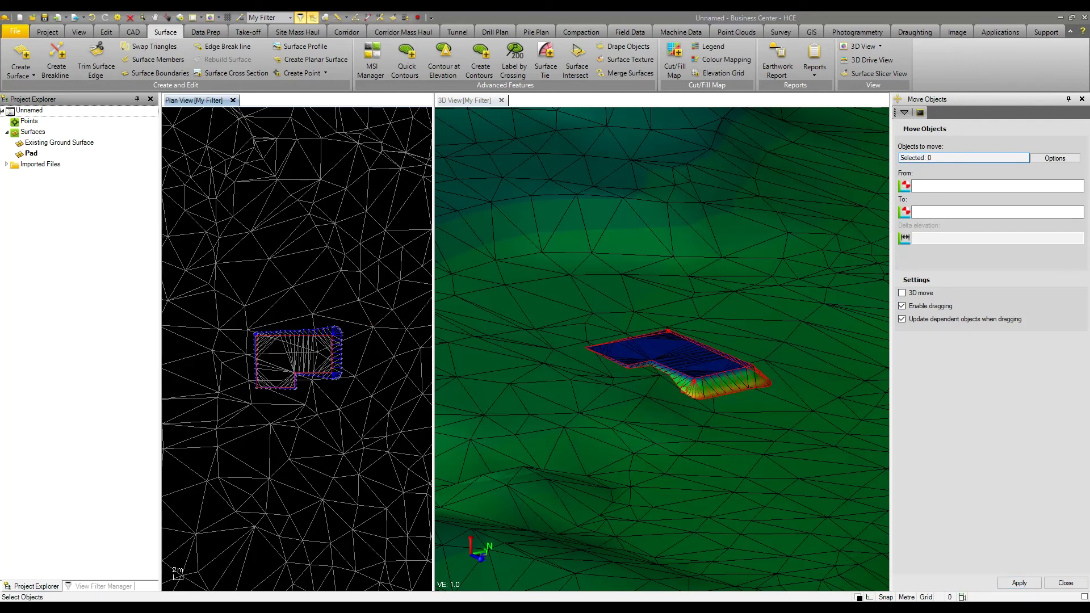
scroll(690, 366, up, 5)
middle_drag(689, 364, 684, 370)
scroll(690, 366, down, 5)
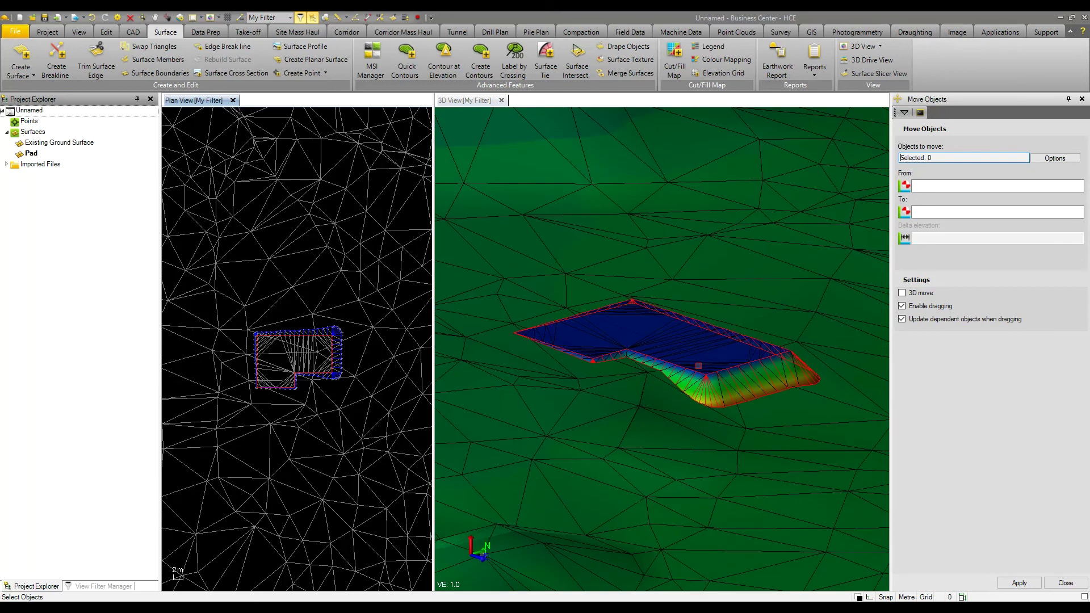
Start a surface merge named Final Design and hide all existing surfaces in the view filter.
click(620, 76)
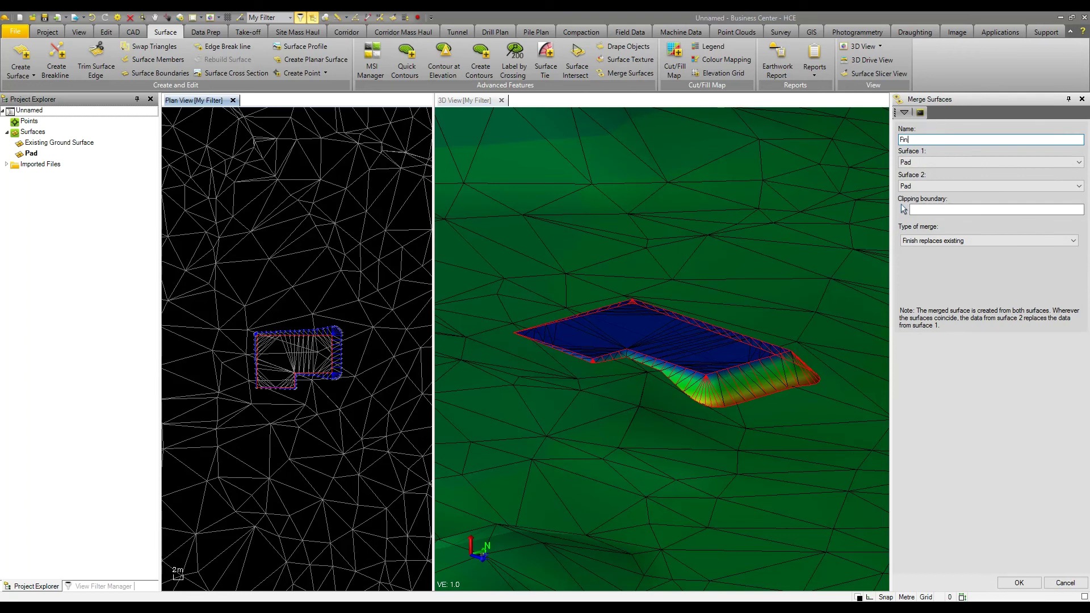
text(Final Design)
click(87, 587)
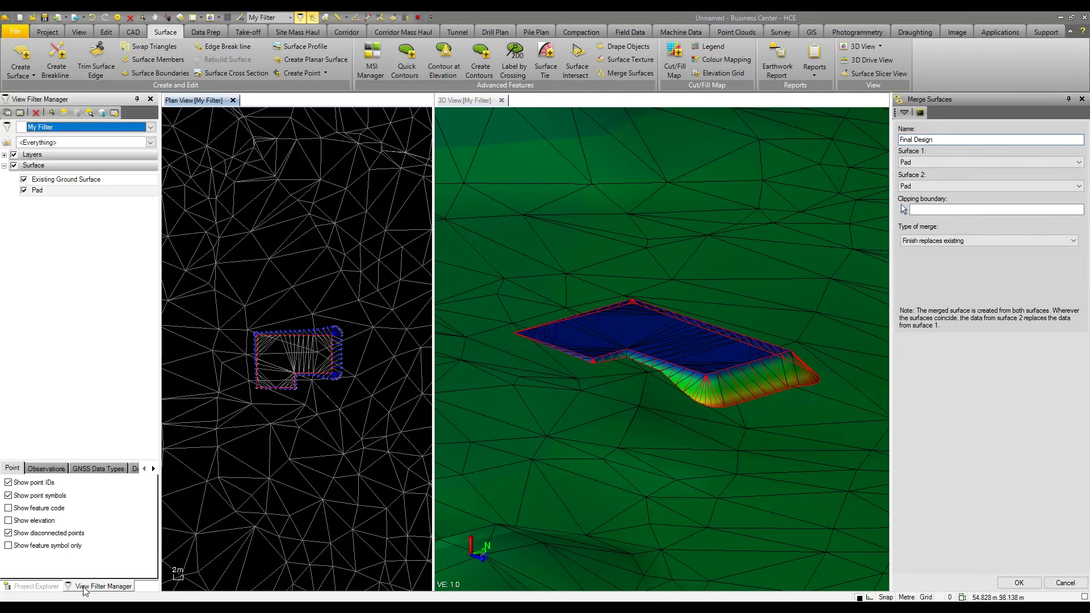
click(14, 165)
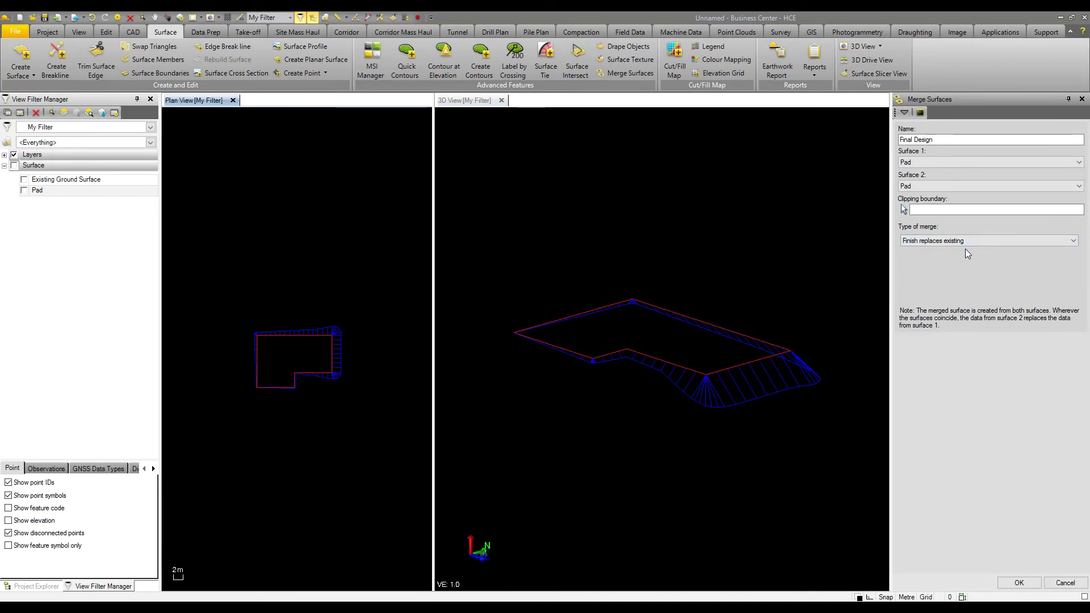
Merge Existing Ground Surface as surface 1 with Pad as surface 2, using the merge type Finish replaces existing.
click(935, 162)
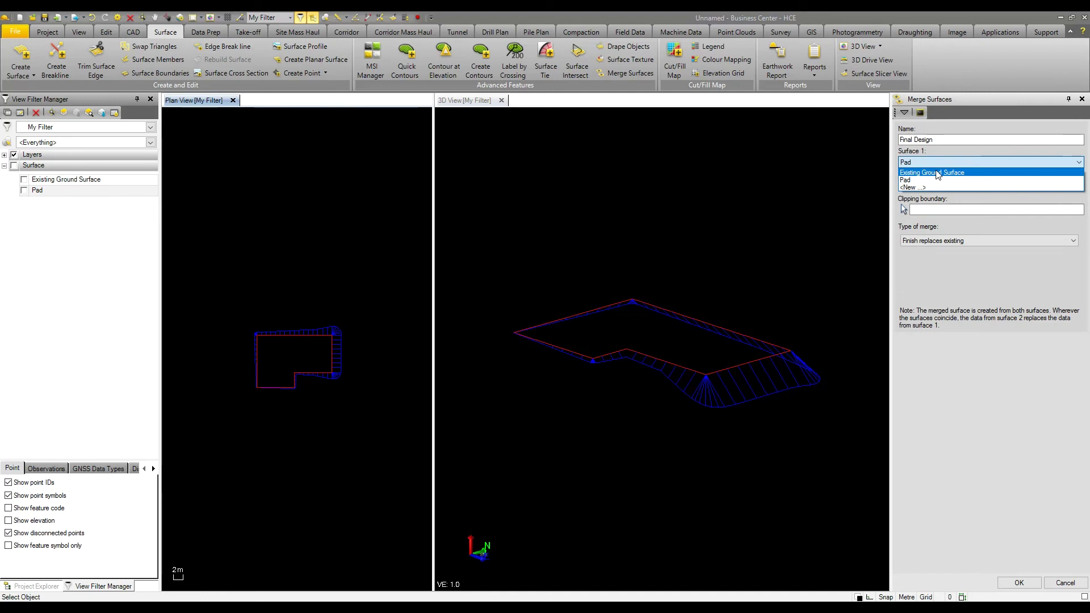
click(937, 173)
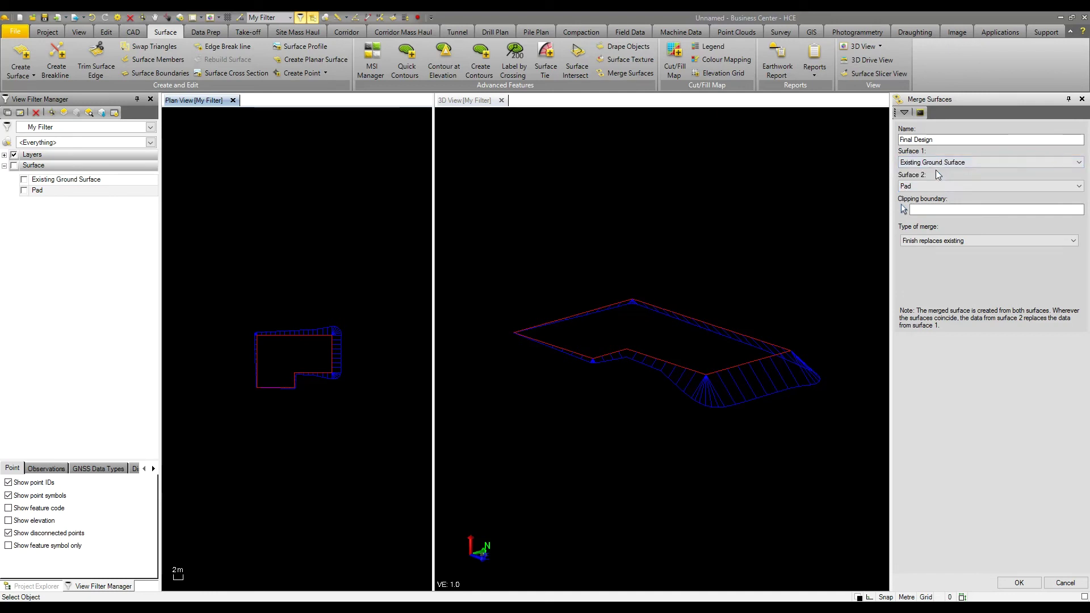
click(936, 243)
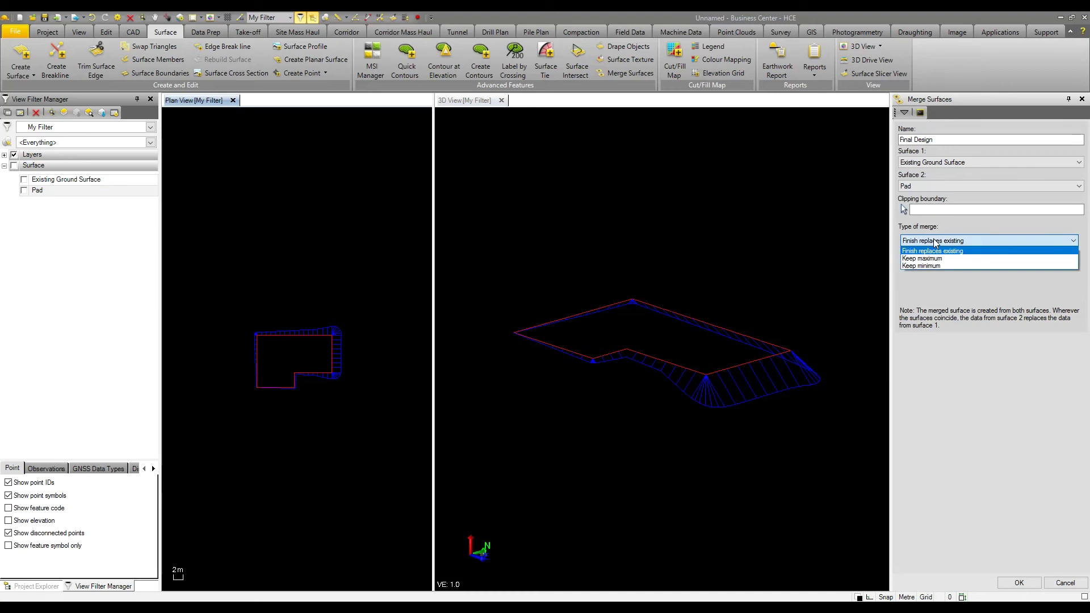
click(936, 242)
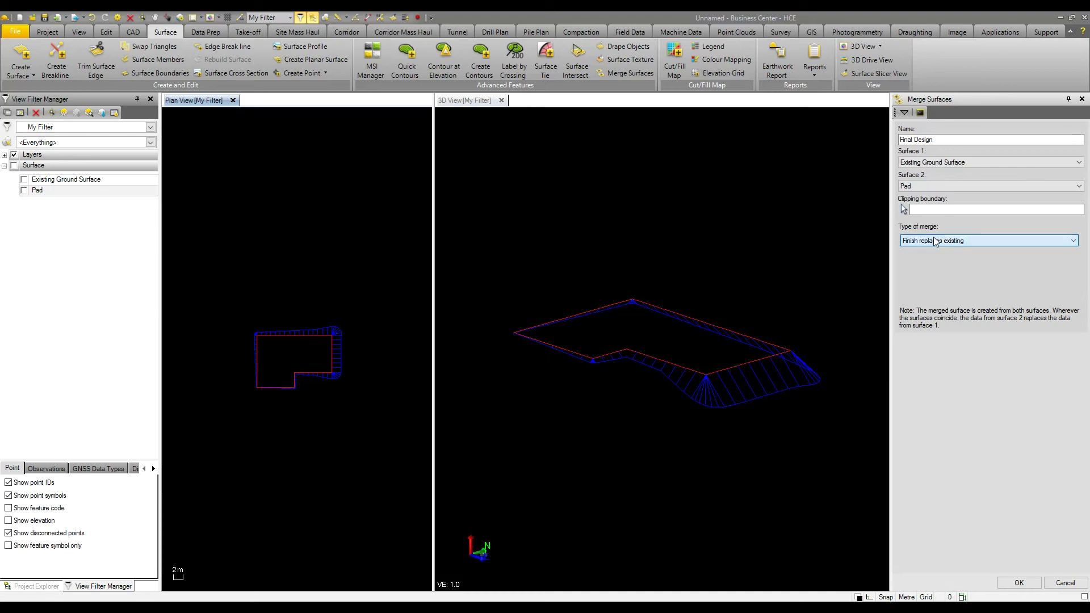
click(1017, 584)
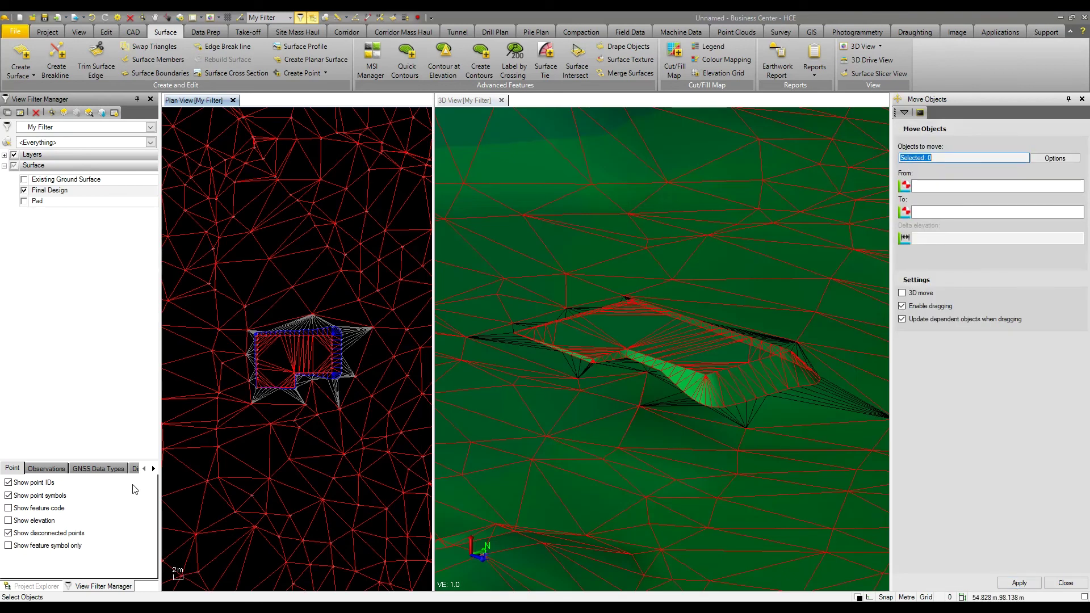
Turn off the wireframe of the Final Design surface in both the plan view and the 3D view.
click(36, 586)
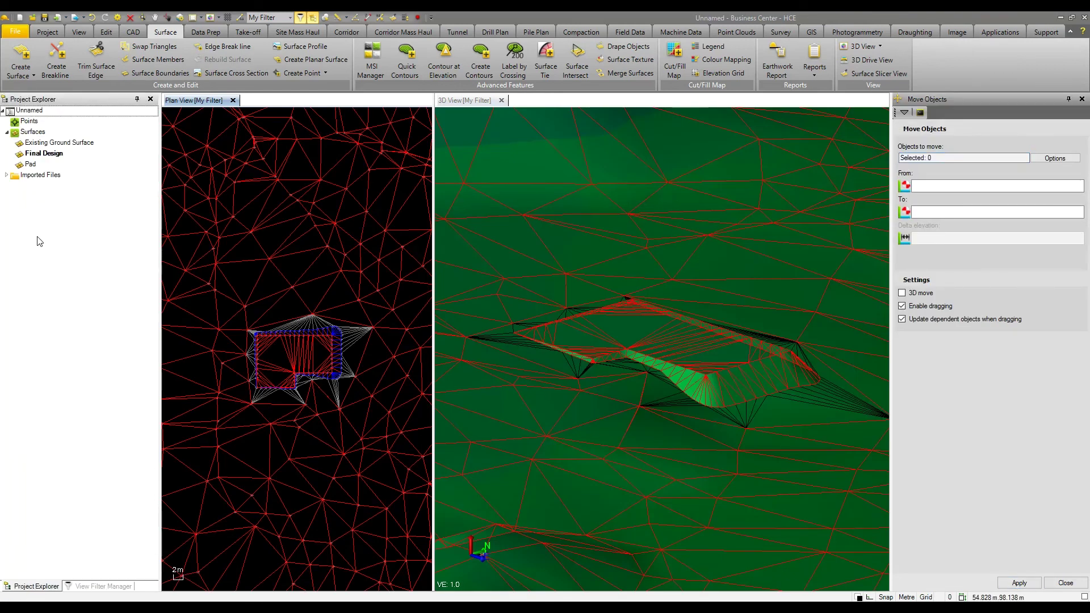
click(50, 157)
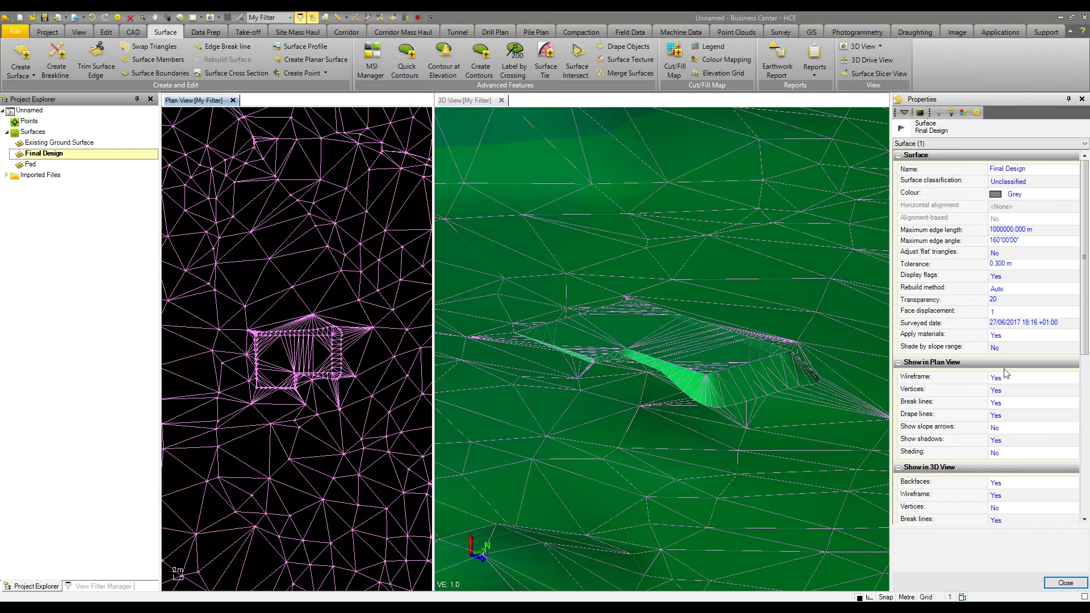
click(1028, 380)
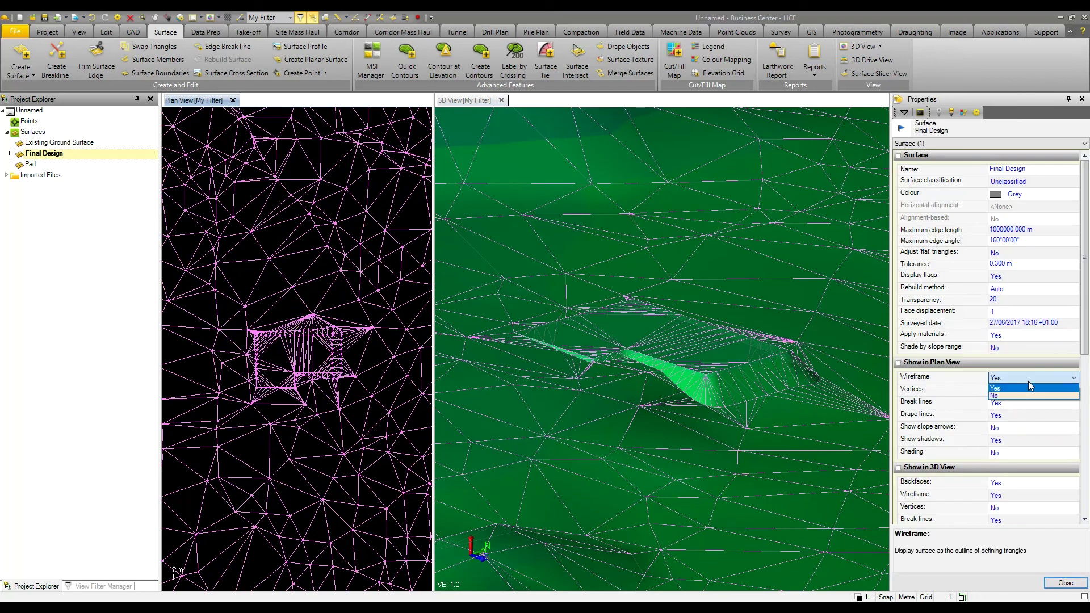
click(1027, 399)
click(1026, 495)
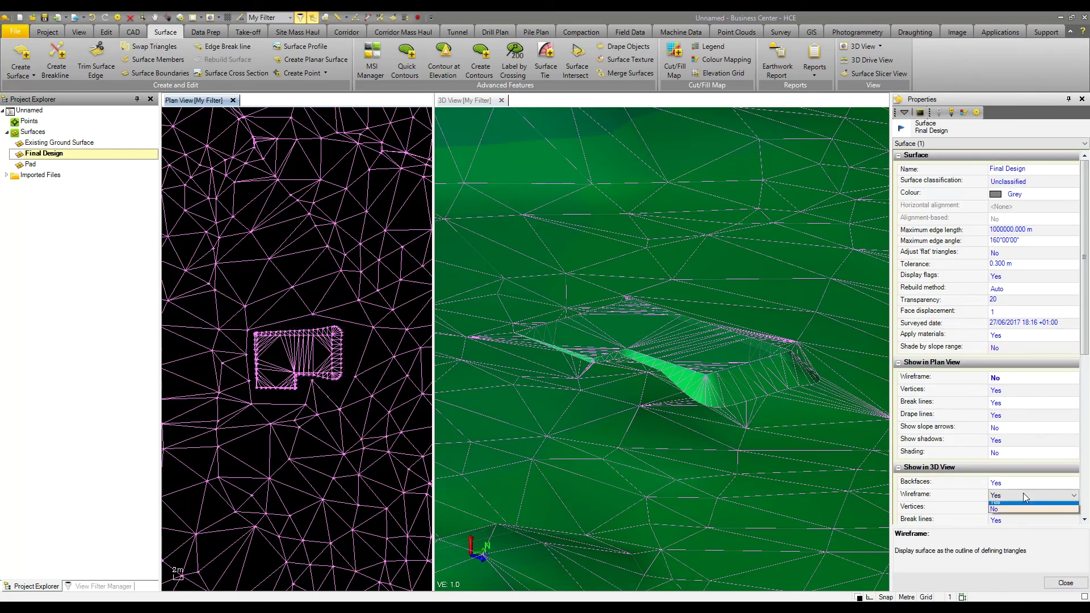
click(1026, 516)
key(Escape)
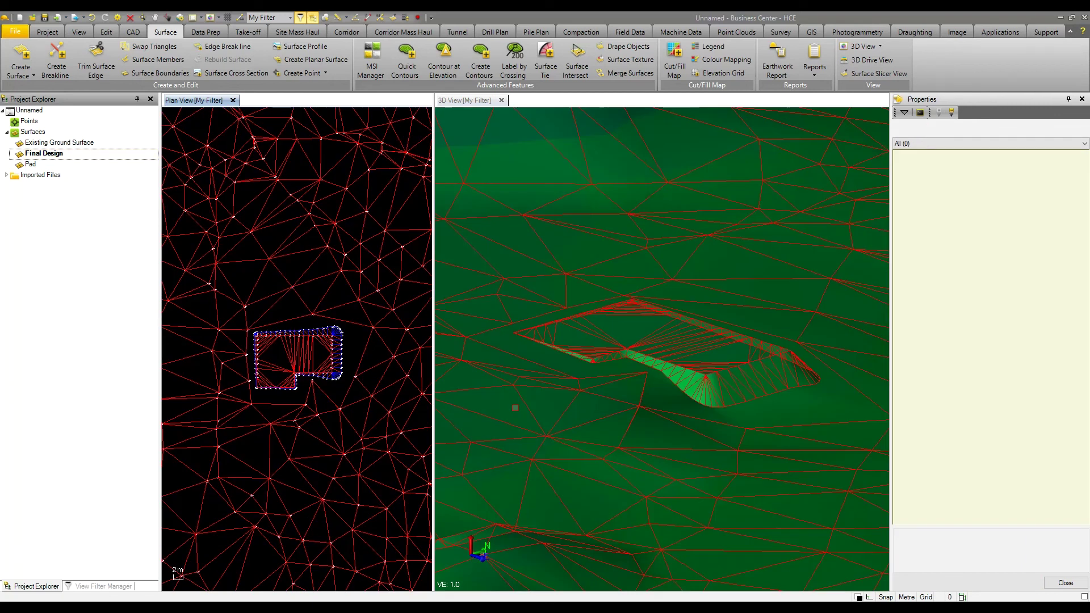
Turn off the Final Design surface's break lines and vertices in plan view and its break lines in 3D view.
click(51, 154)
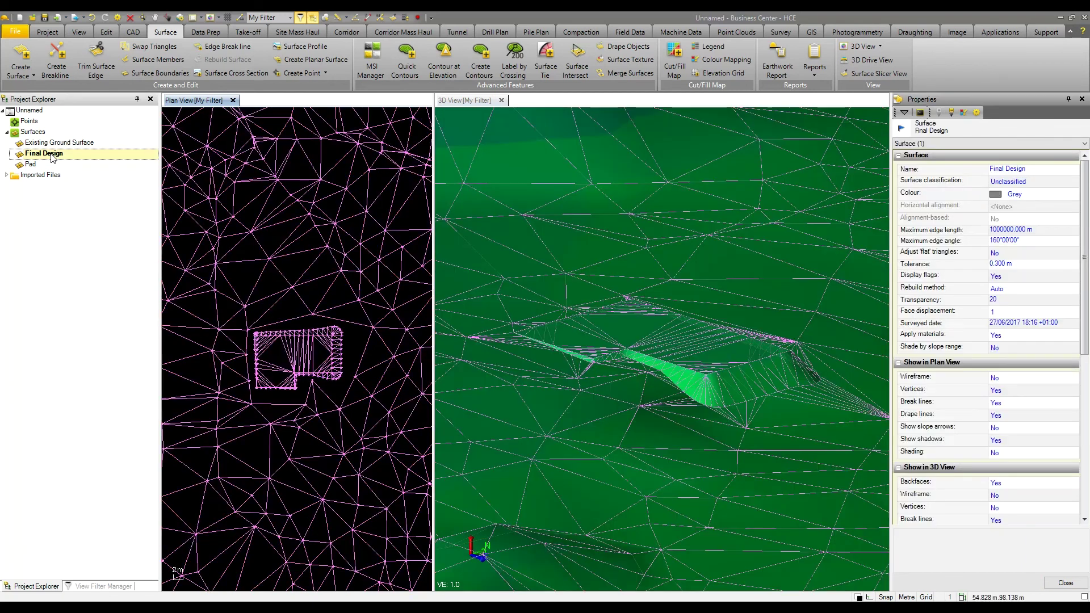
click(1034, 402)
click(1027, 420)
click(1027, 391)
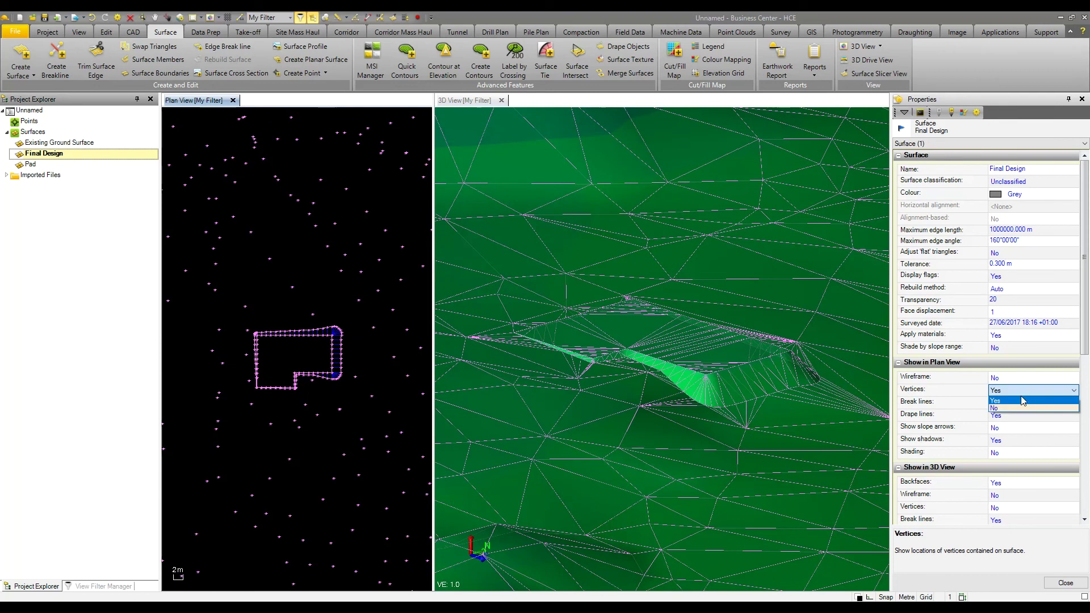
click(1019, 409)
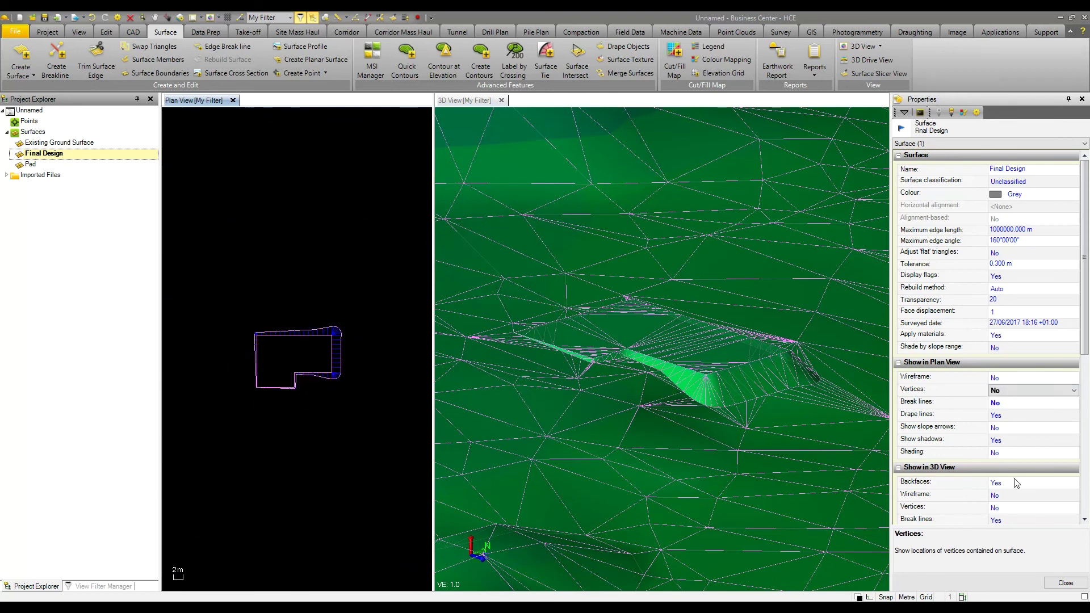
click(1009, 519)
click(1008, 516)
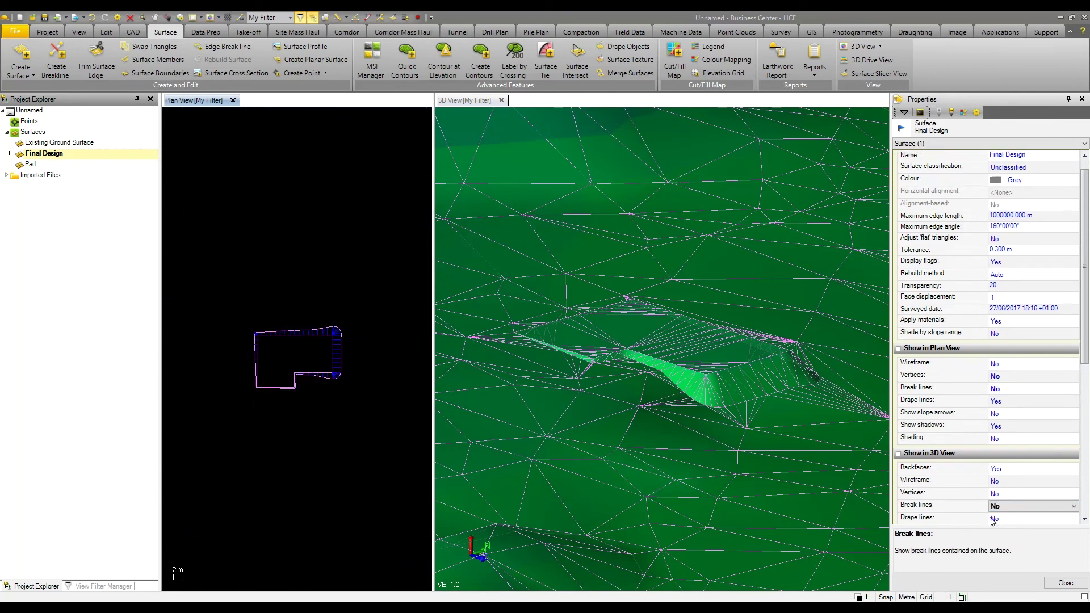
key(Escape)
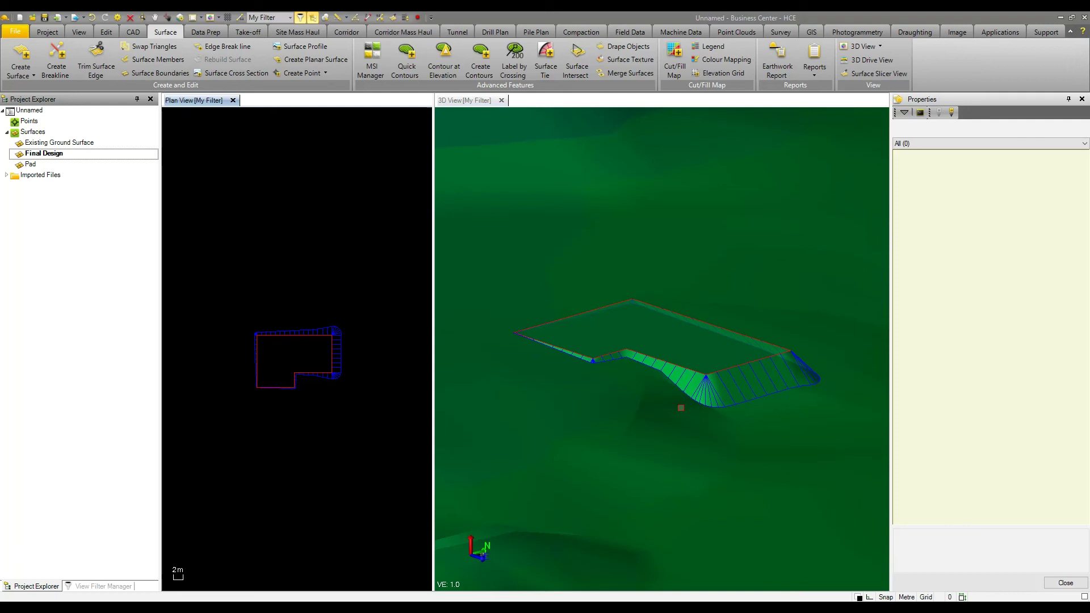
mouse_move(642, 394)
middle_down()
mouse_move(632, 394)
mouse_move(656, 415)
mouse_move(635, 413)
middle_up()
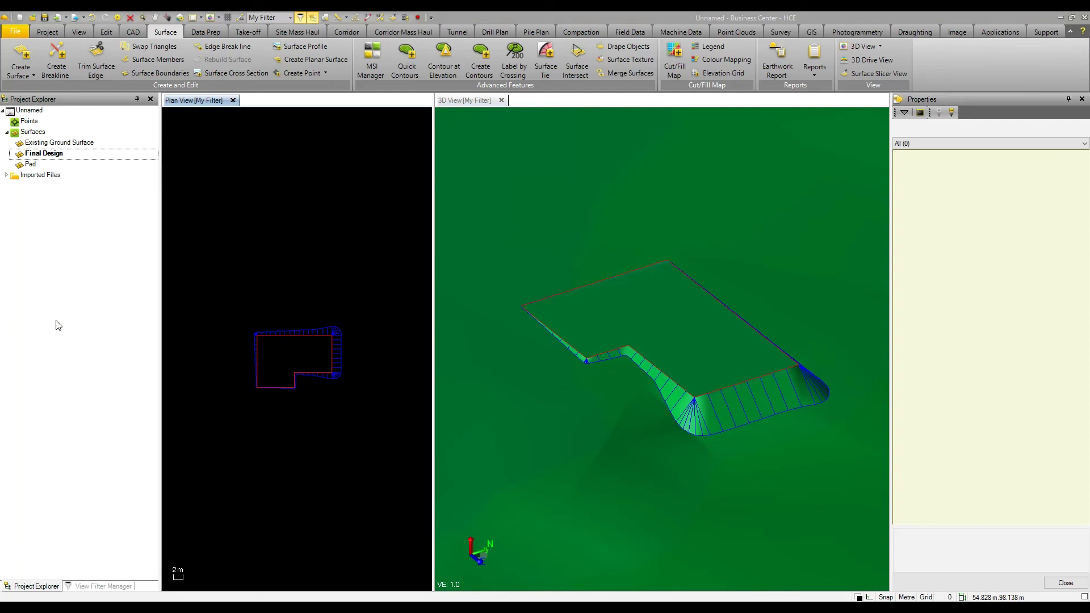
Set the Final Design surface's plan view shading to By surface colour and clear the selection.
click(61, 154)
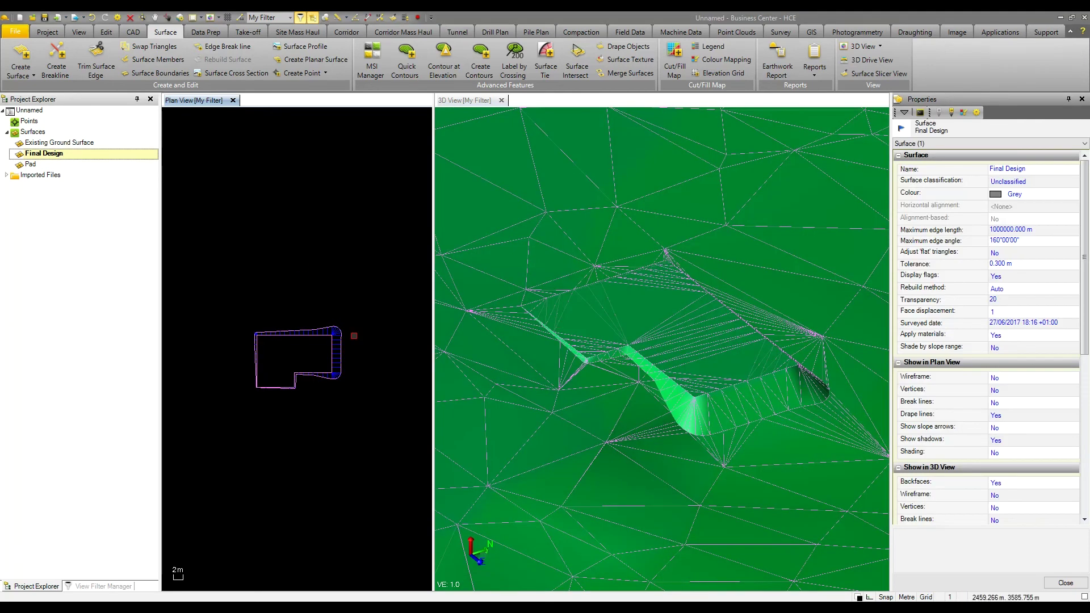
click(1030, 453)
click(1034, 455)
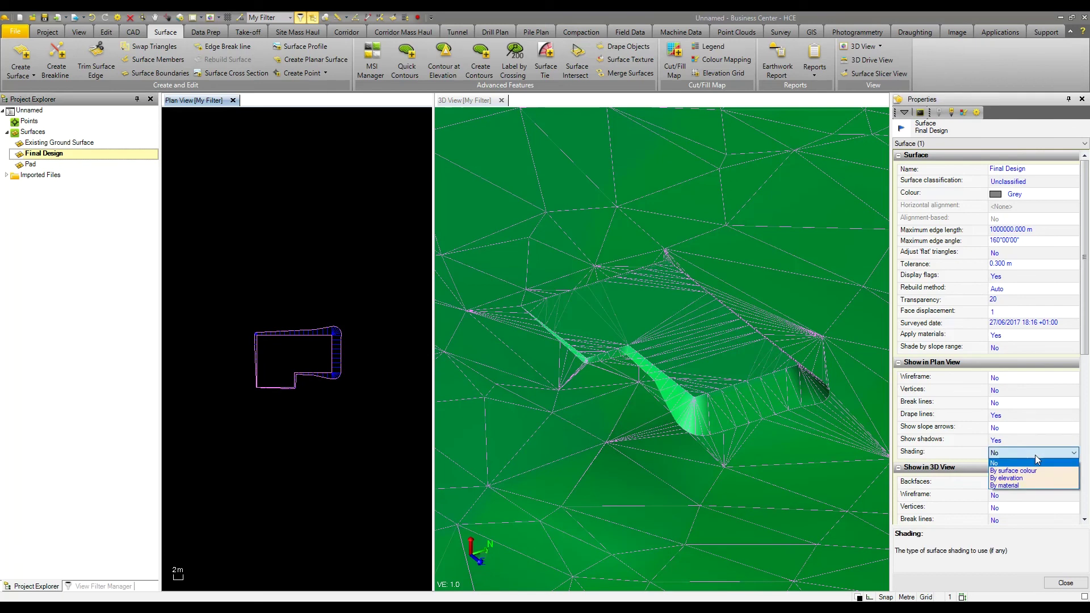
click(1030, 470)
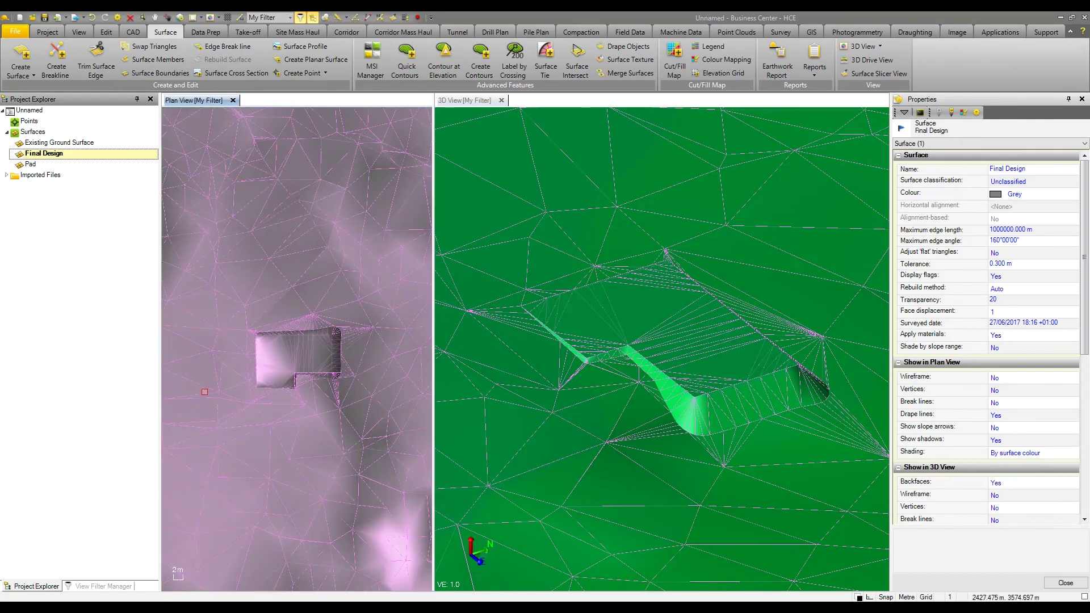
scroll(448, 488, down, 5)
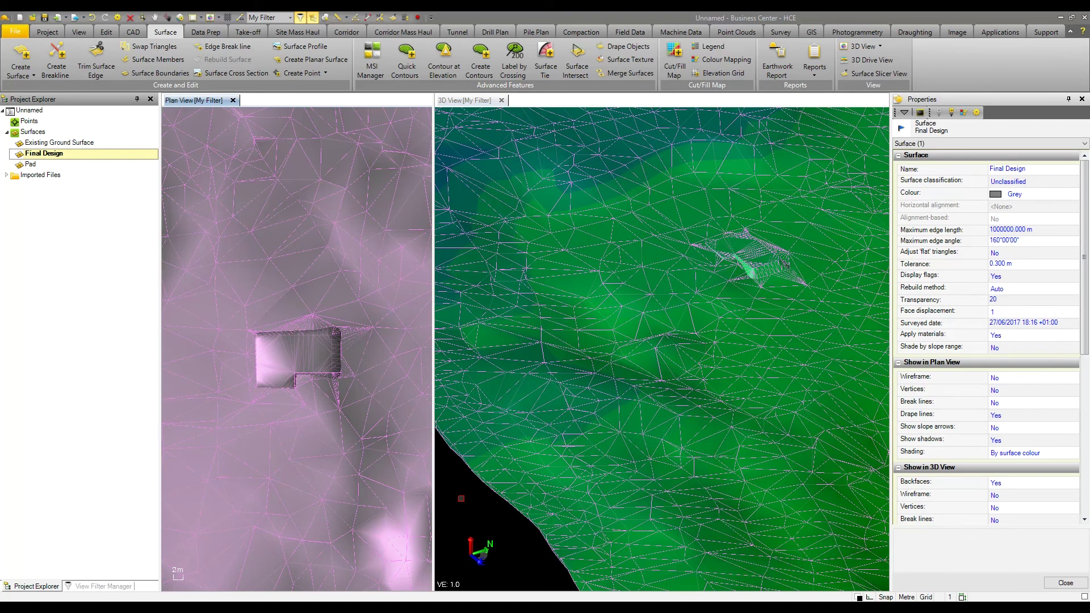
key(Escape)
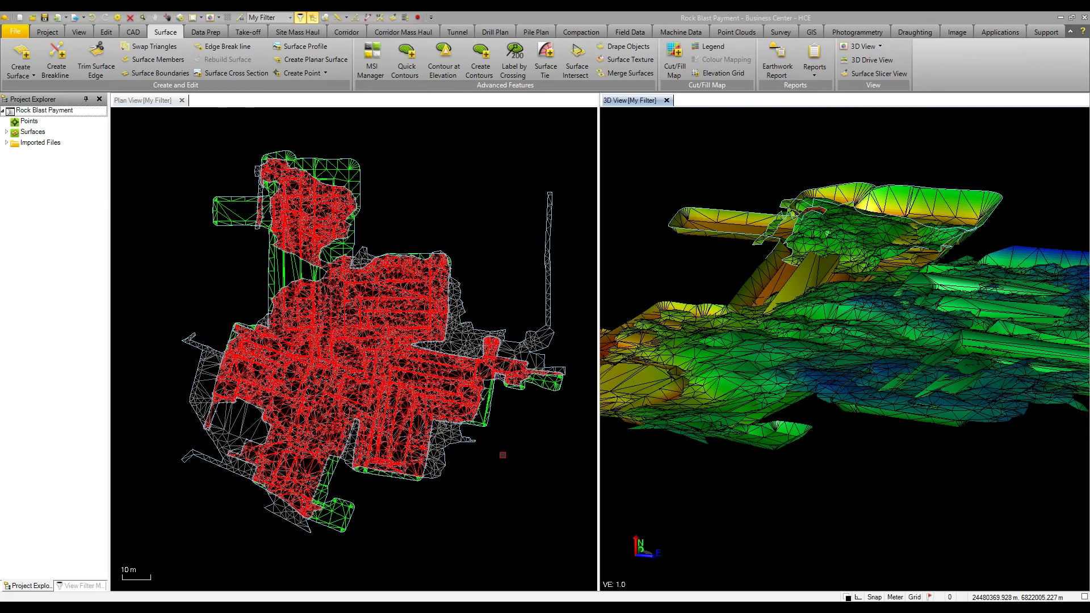
Examine the rock surfaces and the difference surface beneath them in the 3D view.
scroll(835, 348, down, 5)
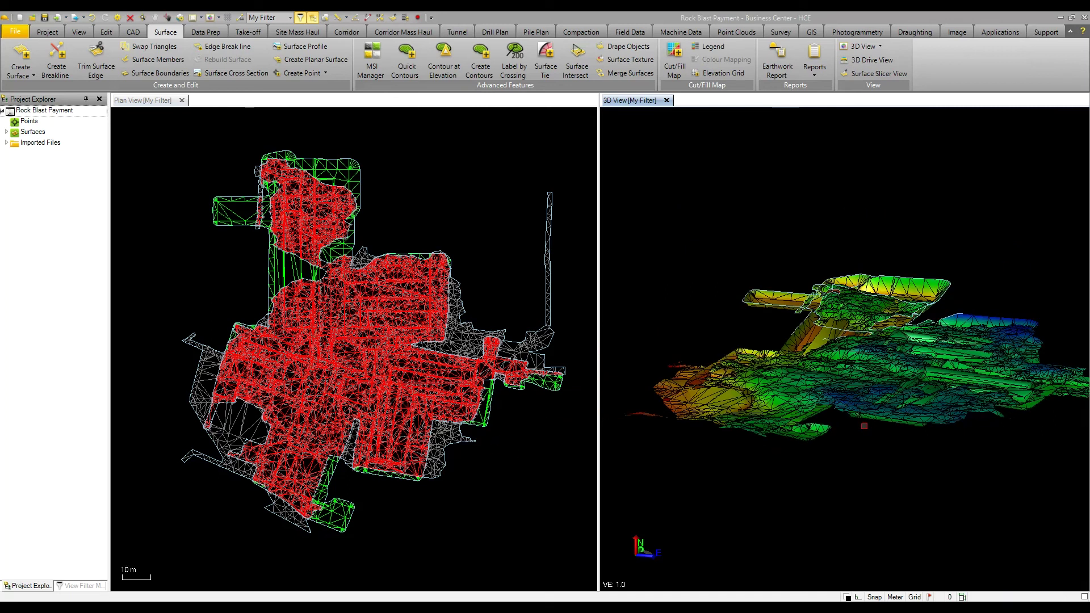
scroll(834, 348, up, 2)
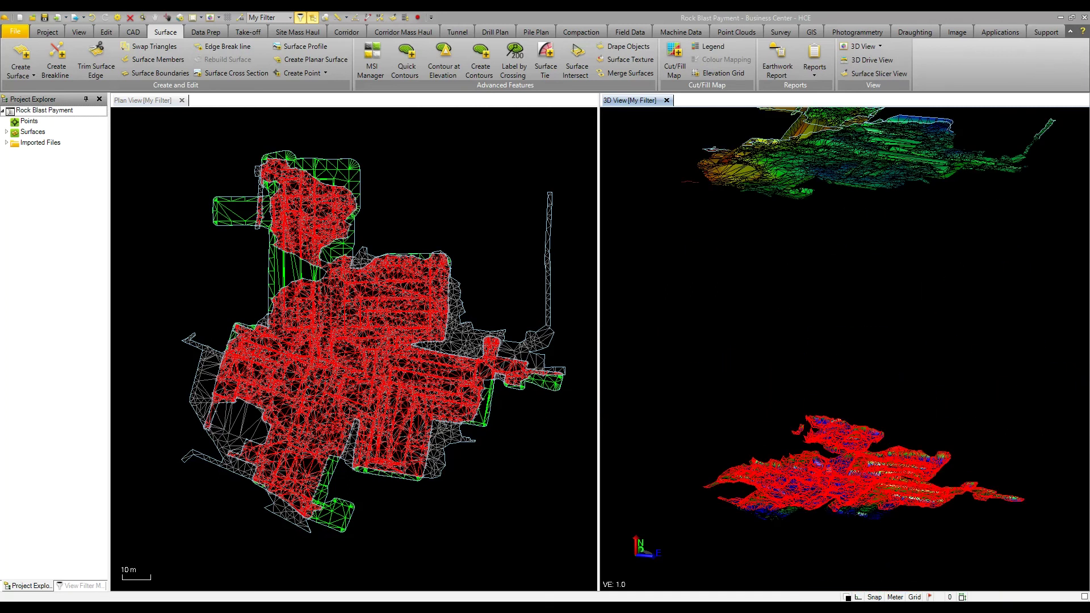
scroll(863, 363, up, 2)
scroll(841, 401, up, 5)
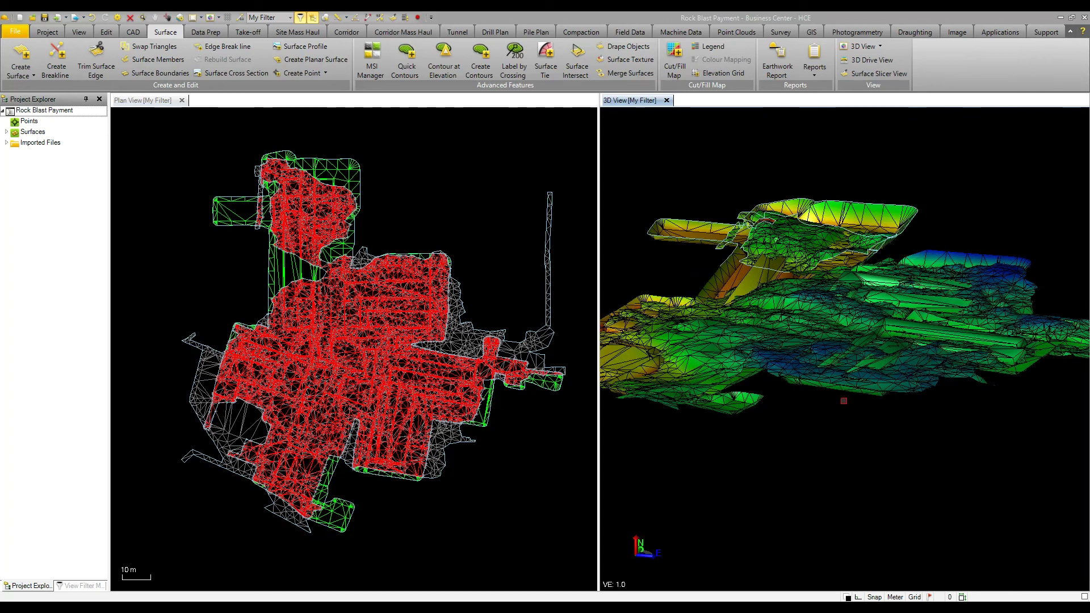
middle_drag(834, 401, 830, 464)
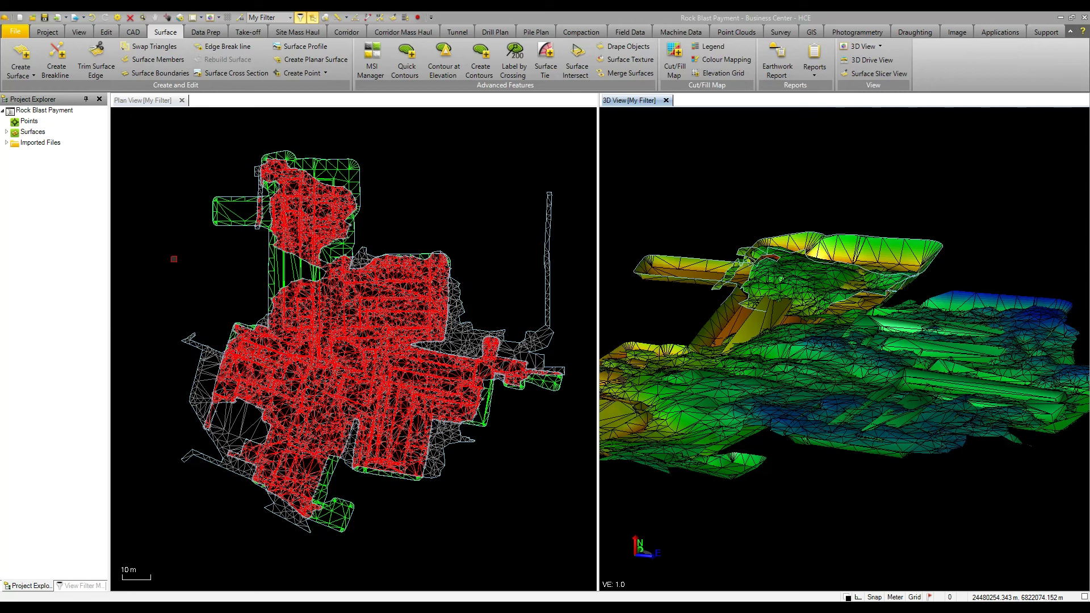
Select the Isopach surface, review its colour mapping elevations and colours, and accept the mapping.
click(7, 132)
click(37, 143)
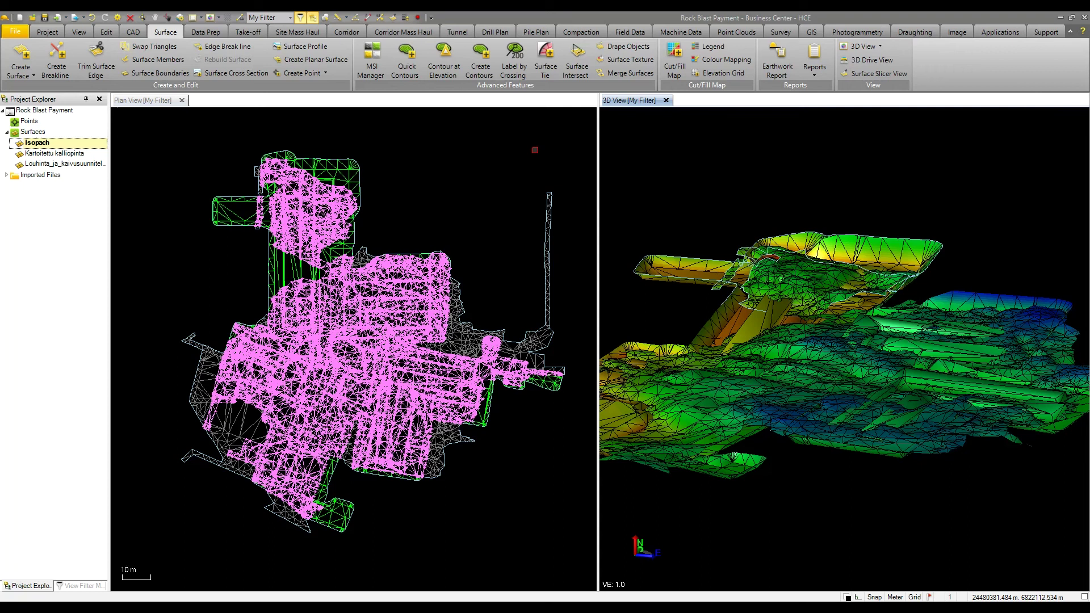
click(724, 62)
mouse_move(595, 295)
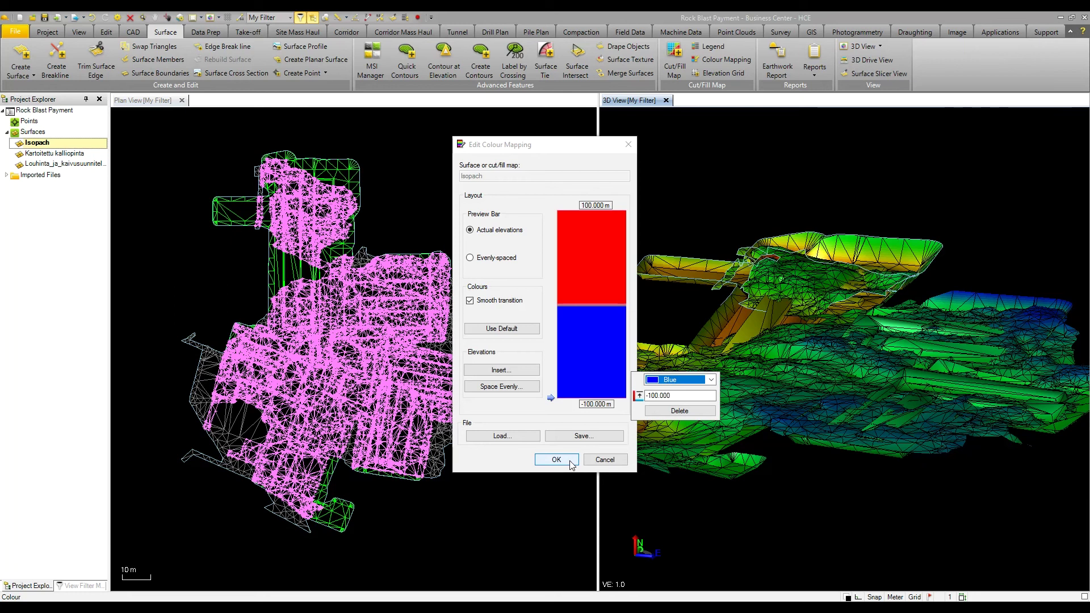
click(567, 462)
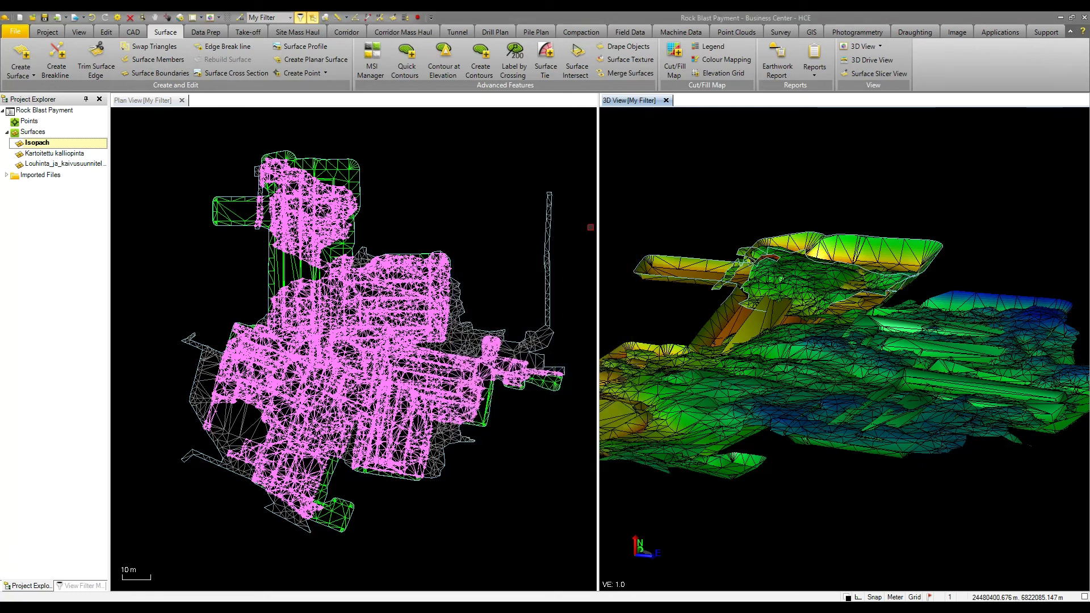
Generate a Surface Information Report for the Isopach surface, including the Area by Depth and Surface Warnings tables.
click(815, 75)
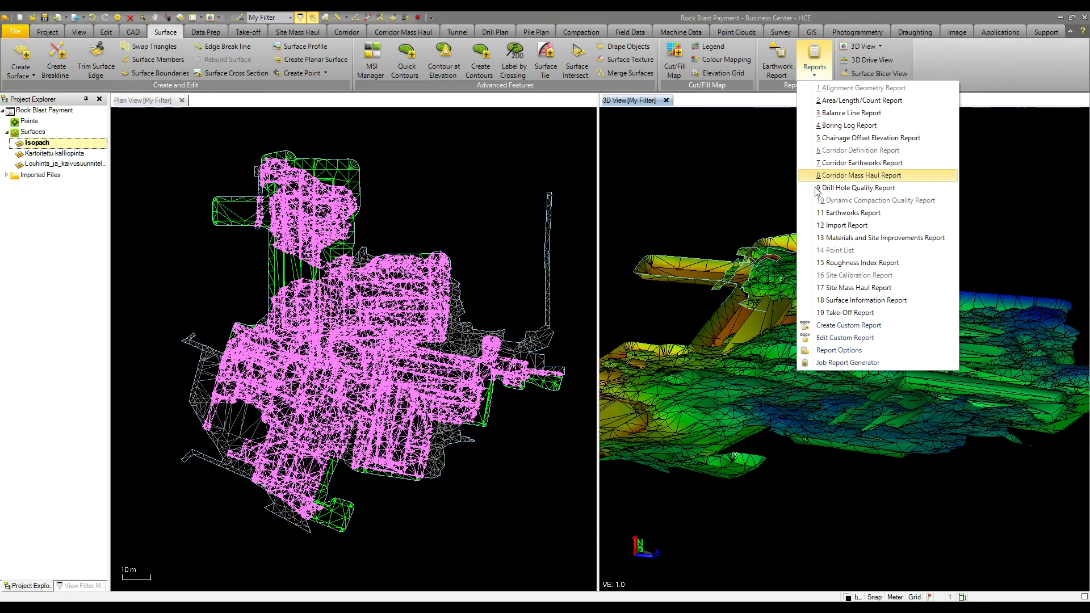
click(841, 302)
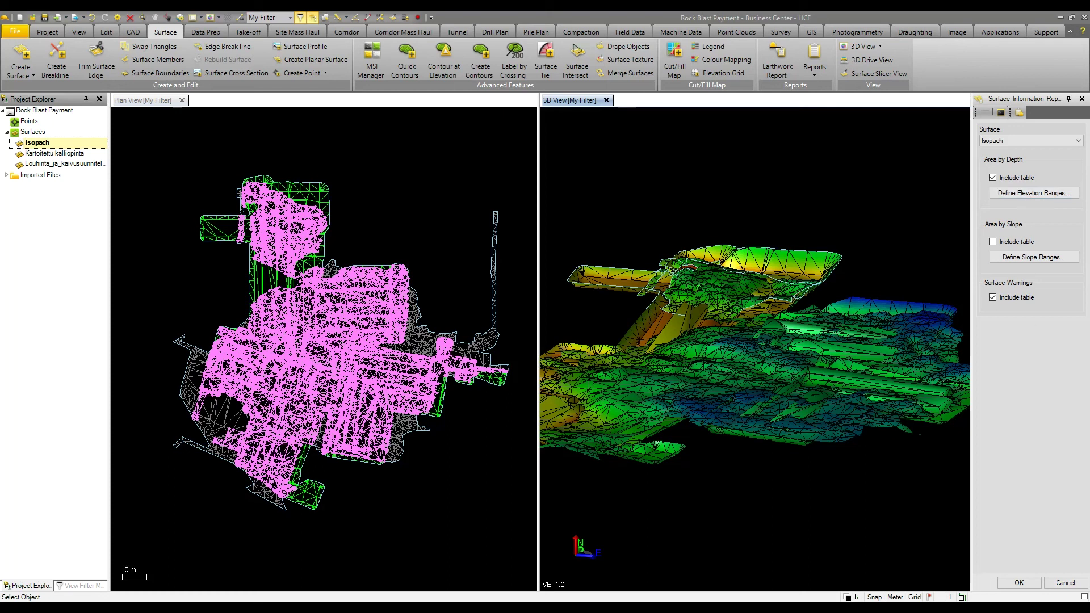
click(1019, 584)
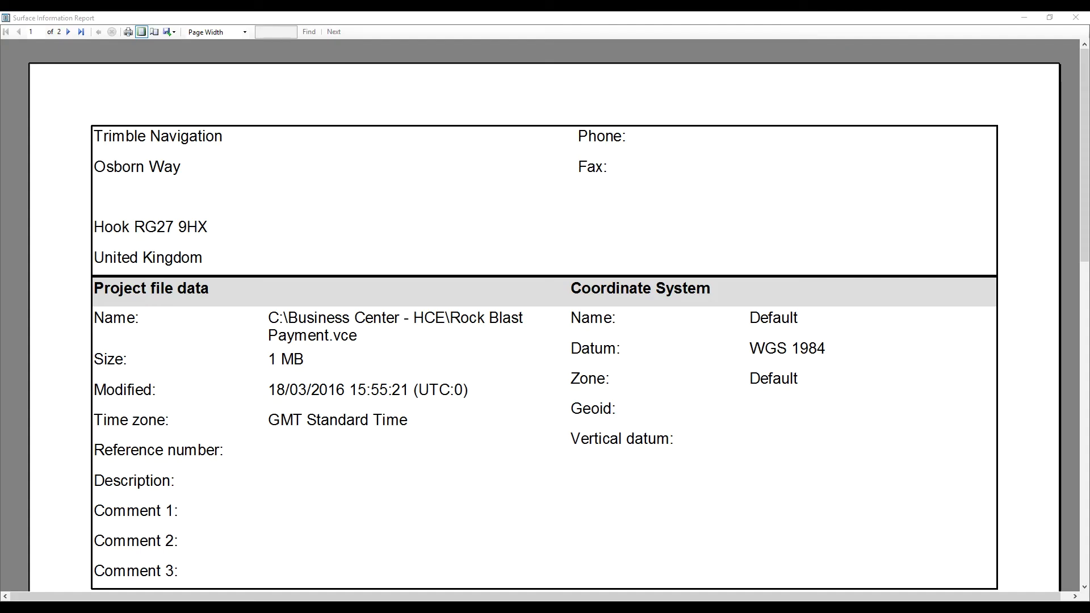
Read through the General, Numbers, Limits and Measurements sections of the Isopach surface report.
scroll(470, 349, down, 10)
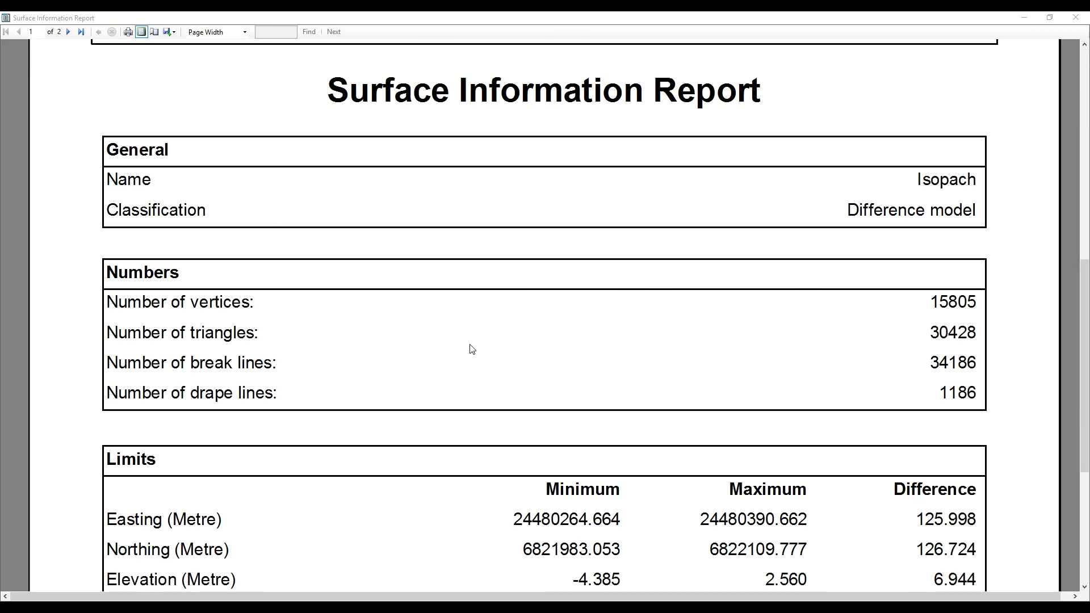
scroll(470, 348, down, 5)
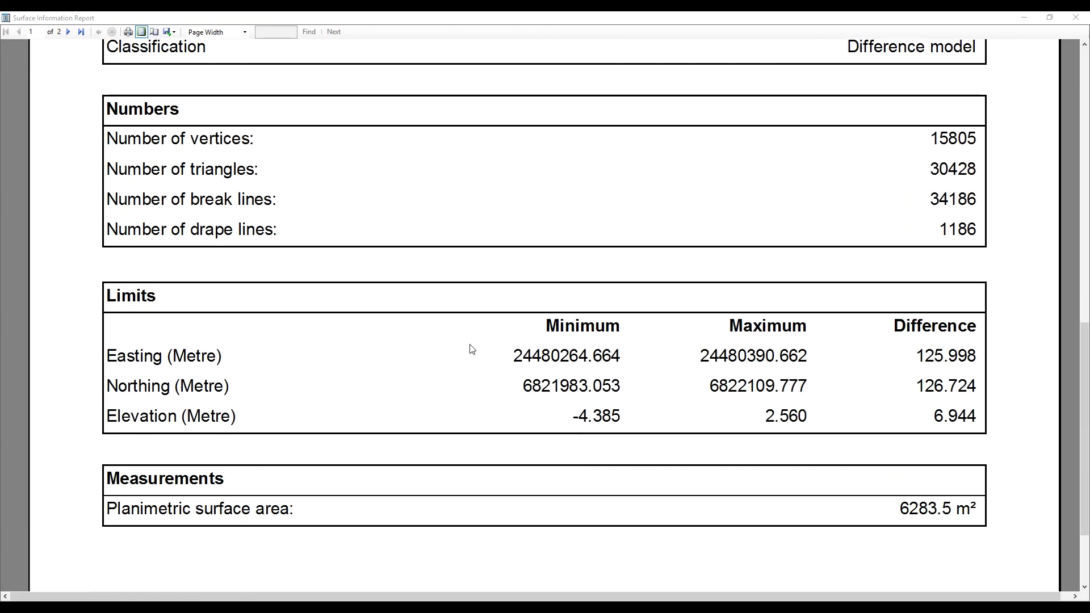
scroll(471, 349, down, 1)
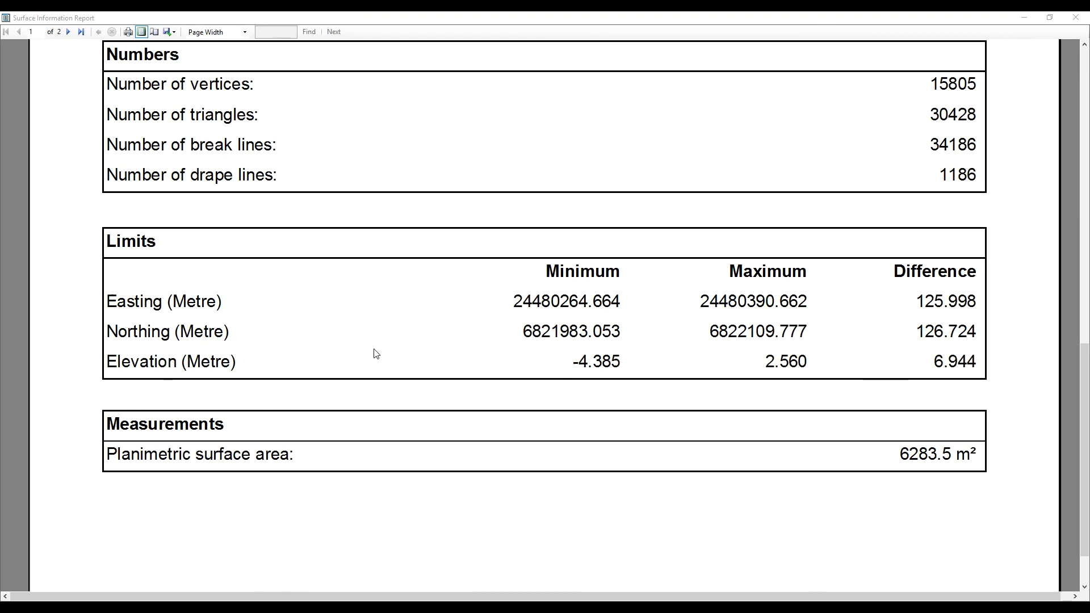
scroll(376, 354, down, 3)
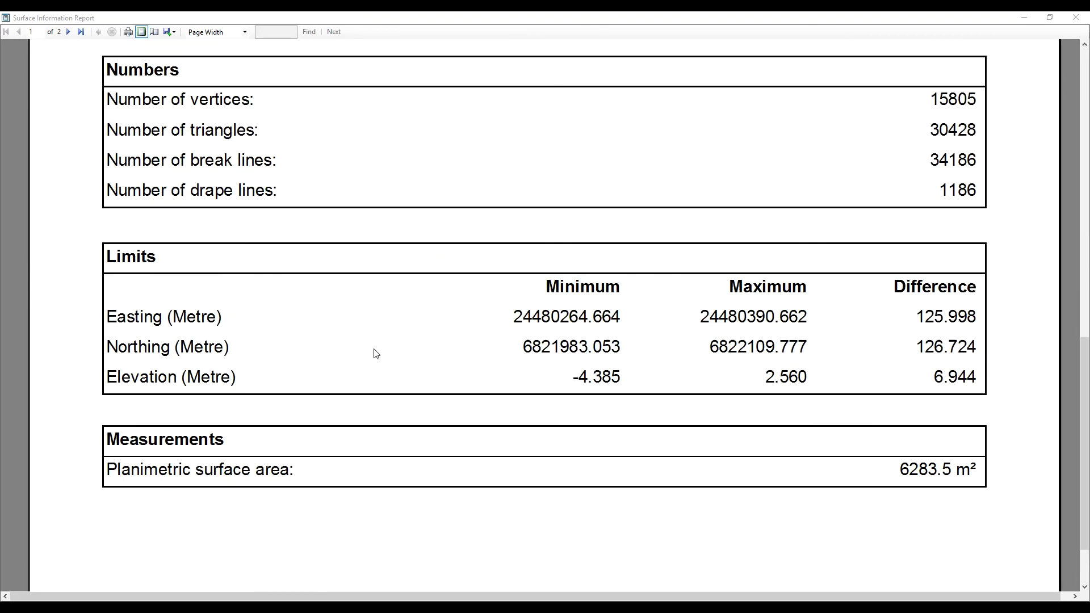
scroll(374, 353, down, 1)
scroll(375, 353, down, 3)
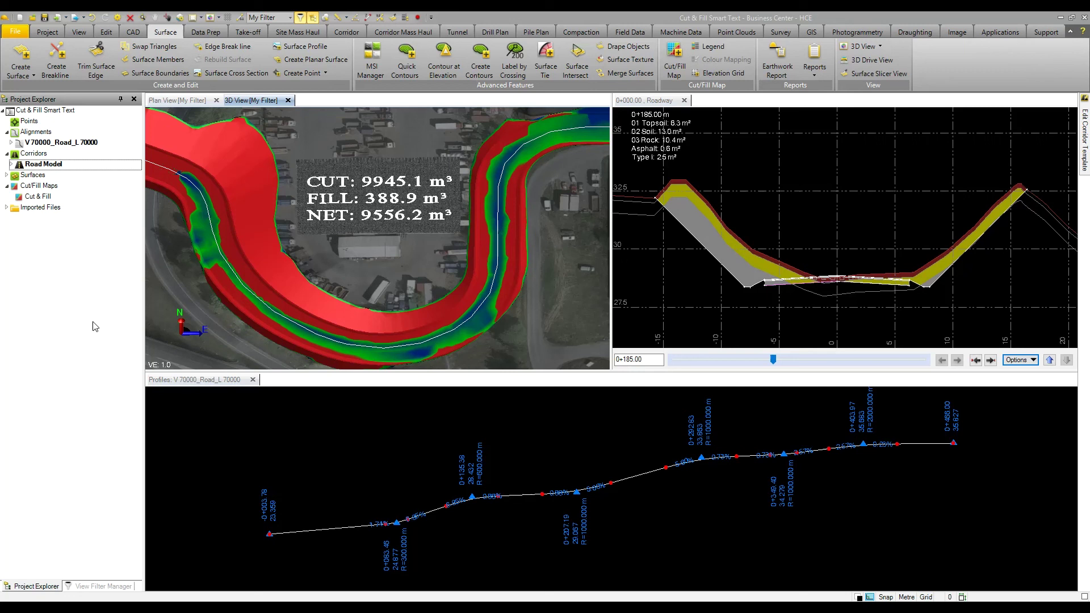
Compare the road's cut/fill map and volume text in the plan view and the 3D view, finishing in the 3D view.
click(178, 101)
scroll(302, 213, up, 3)
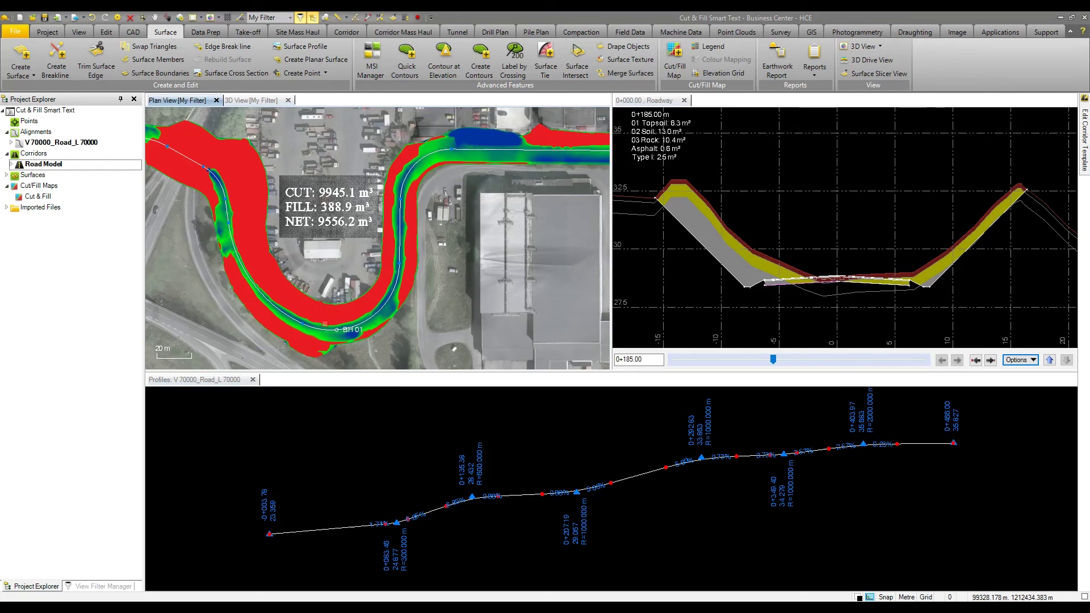
mouse_move(324, 324)
click(251, 100)
click(183, 101)
click(253, 101)
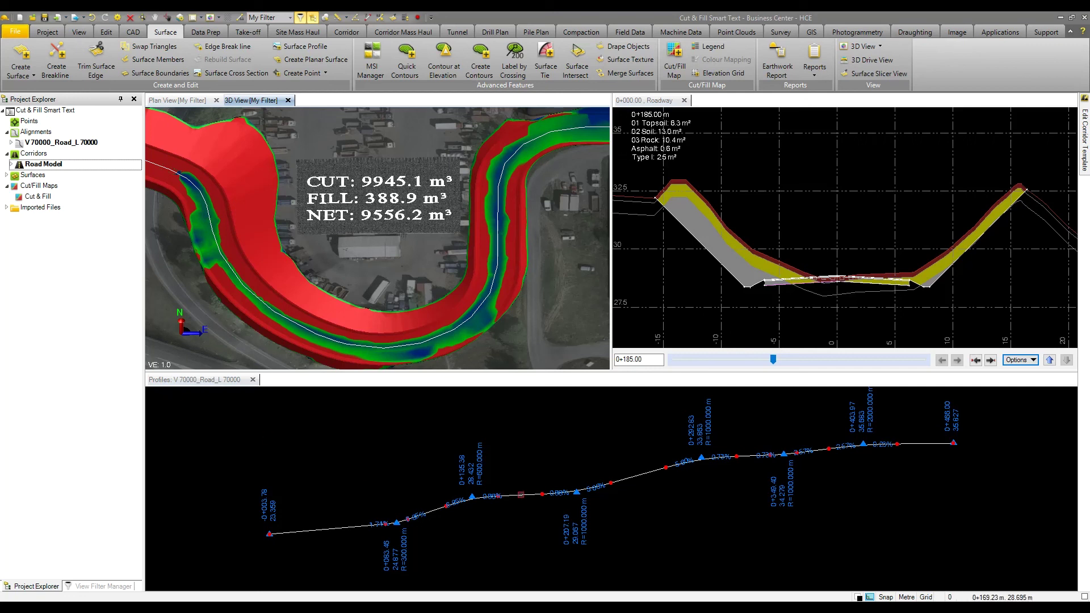
Raise the vertical intersection point at chainage 0+207.19 in the road profile to an elevation of about 33.57 m, and undo the last move.
click(521, 495)
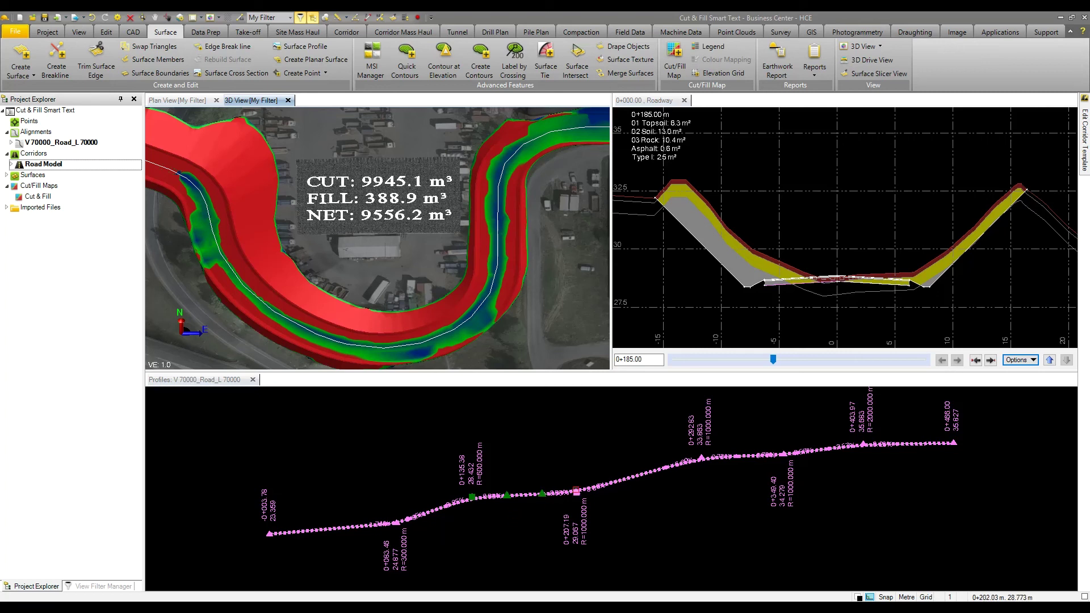
drag(577, 492, 572, 458)
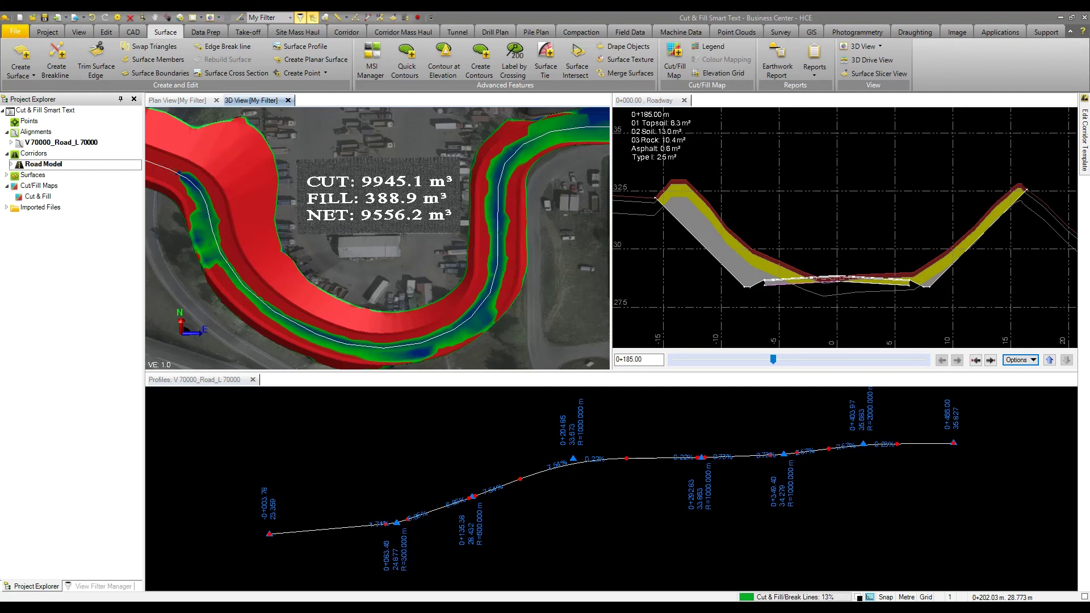
key(ctrl+z)
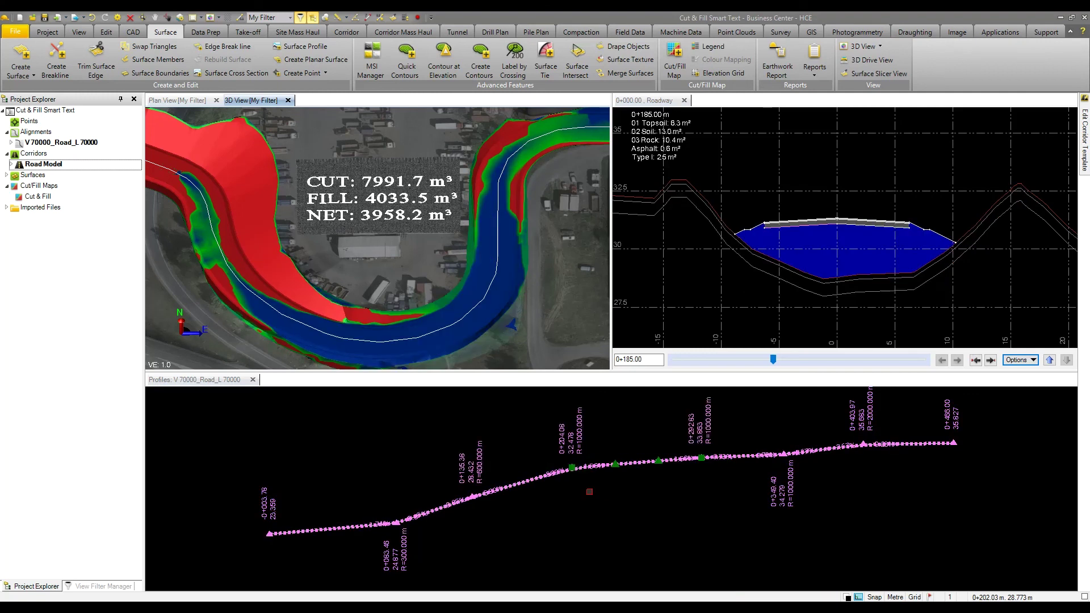